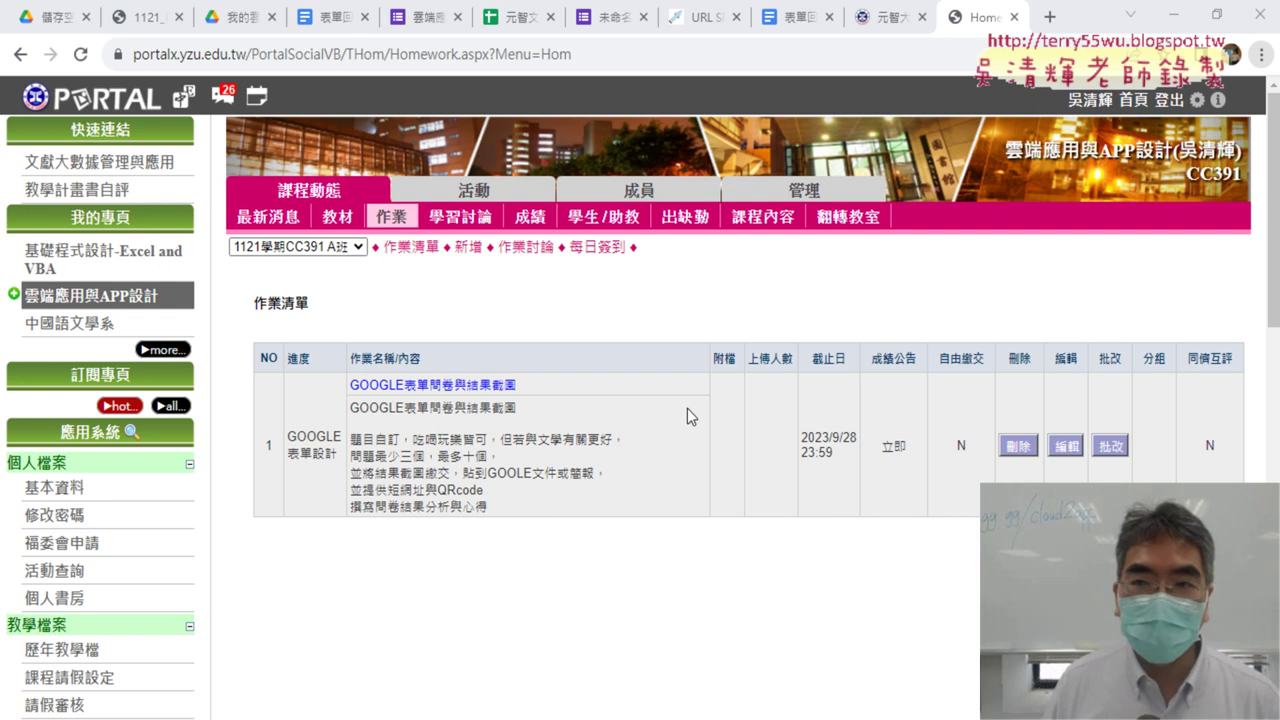
Open a new browser tab beside the YZU Portal homework list.
left_click(1049, 20)
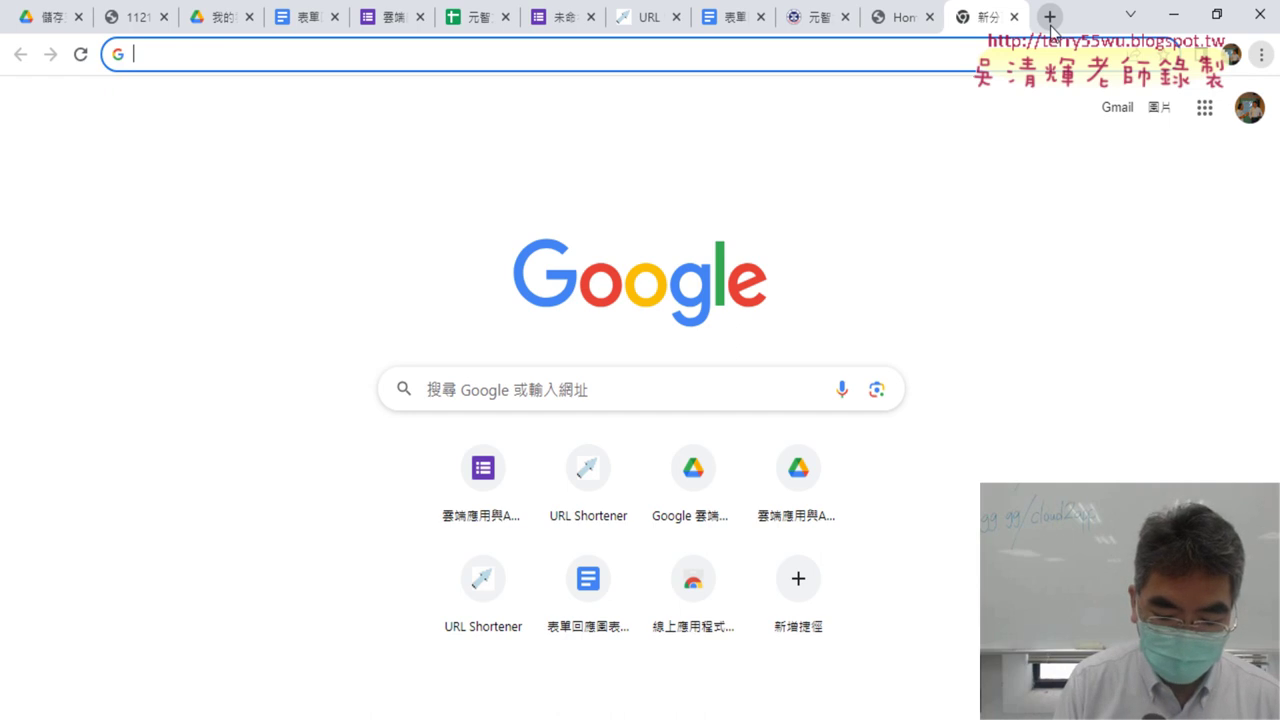
Search Google for 'nas', fixing the stray Zhuyin character first.
type("ㄋ")
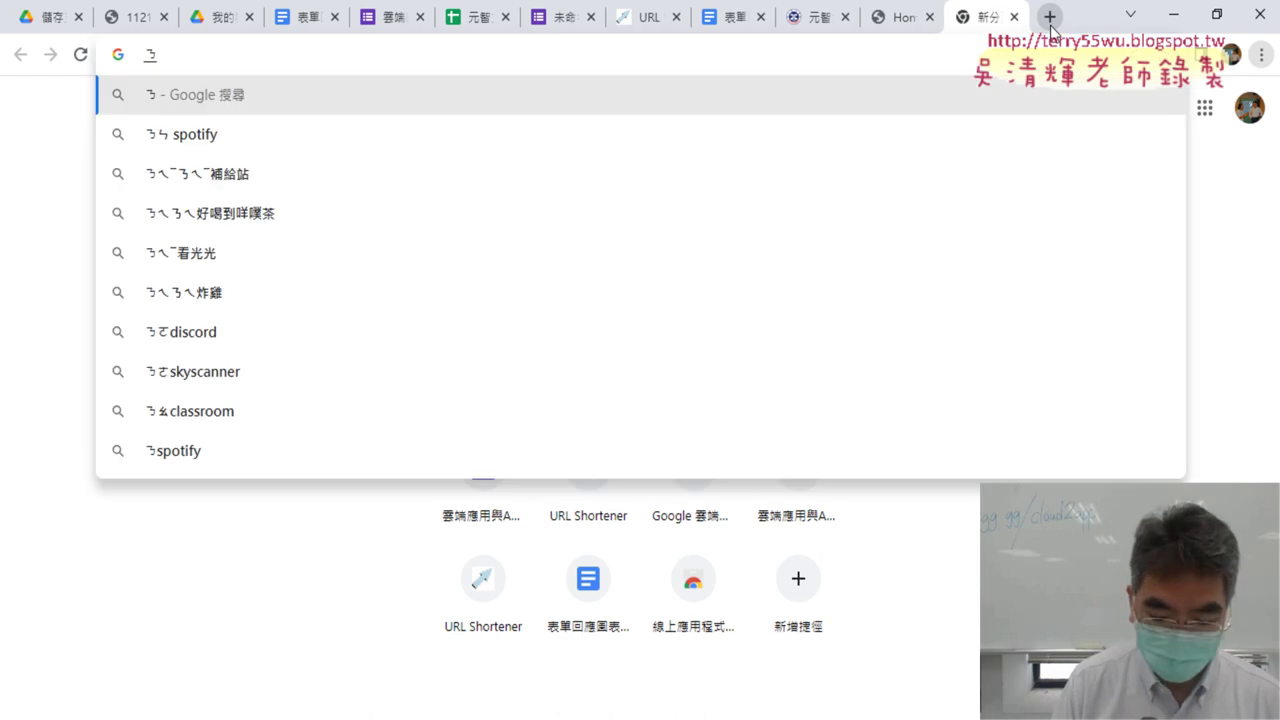
key("BackSpace")
type("na")
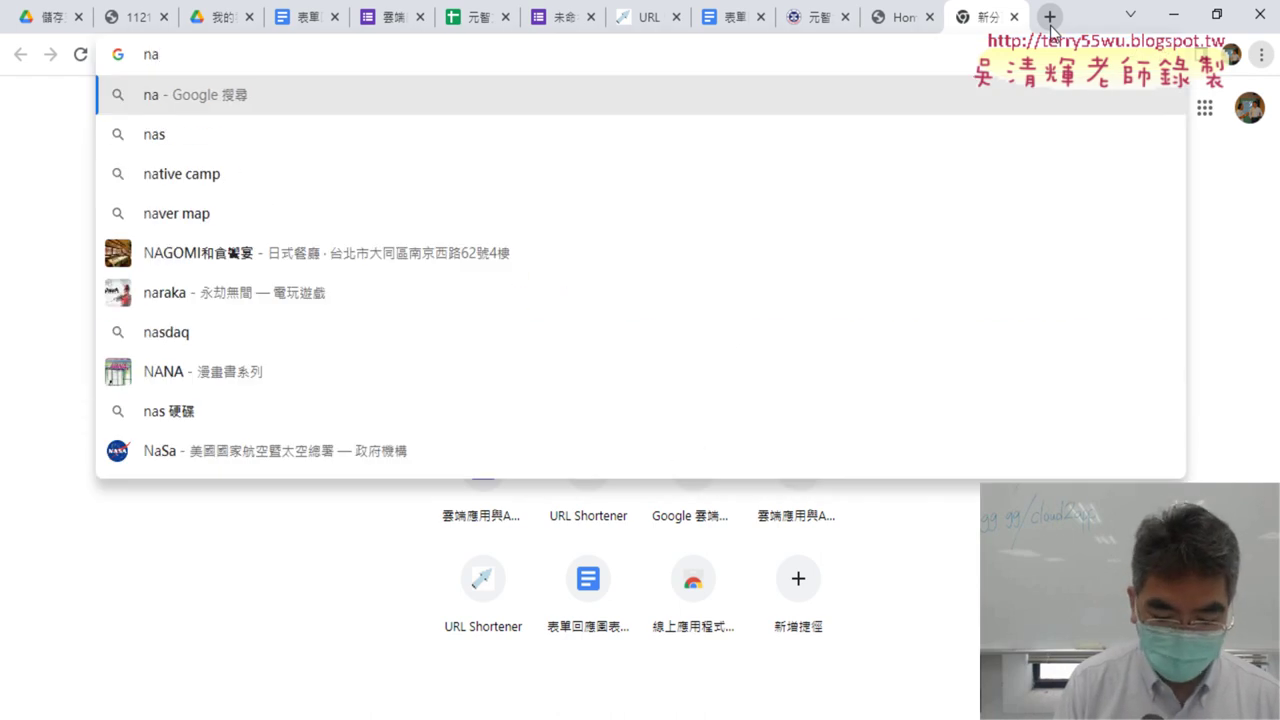
type("s")
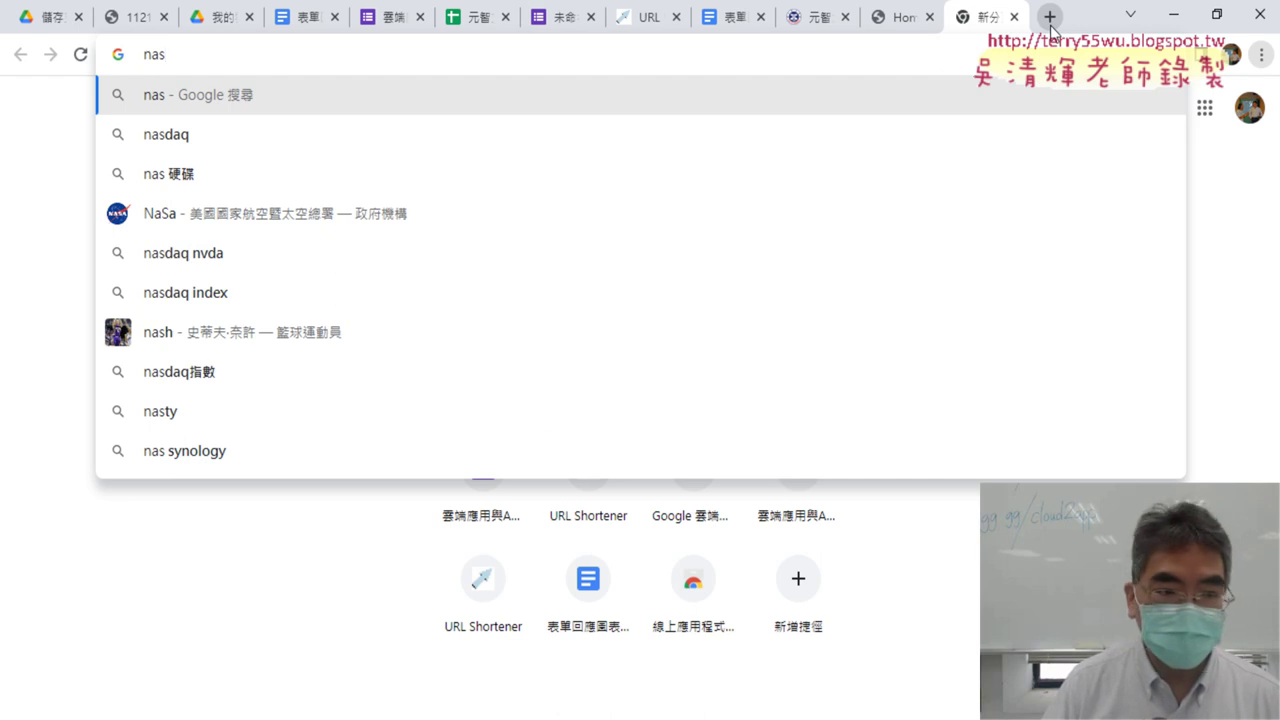
key("Return")
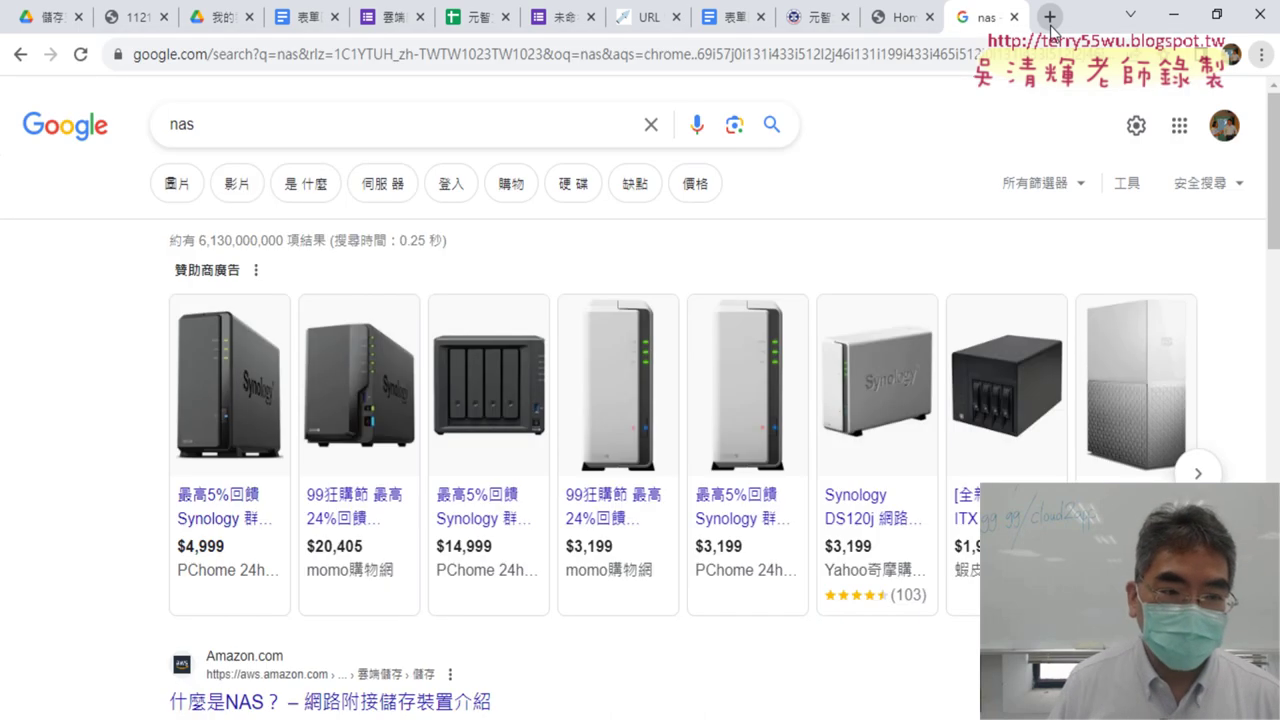
Highlight the NAS definition in the Amazon result.
scroll(118, 380, "down", 2)
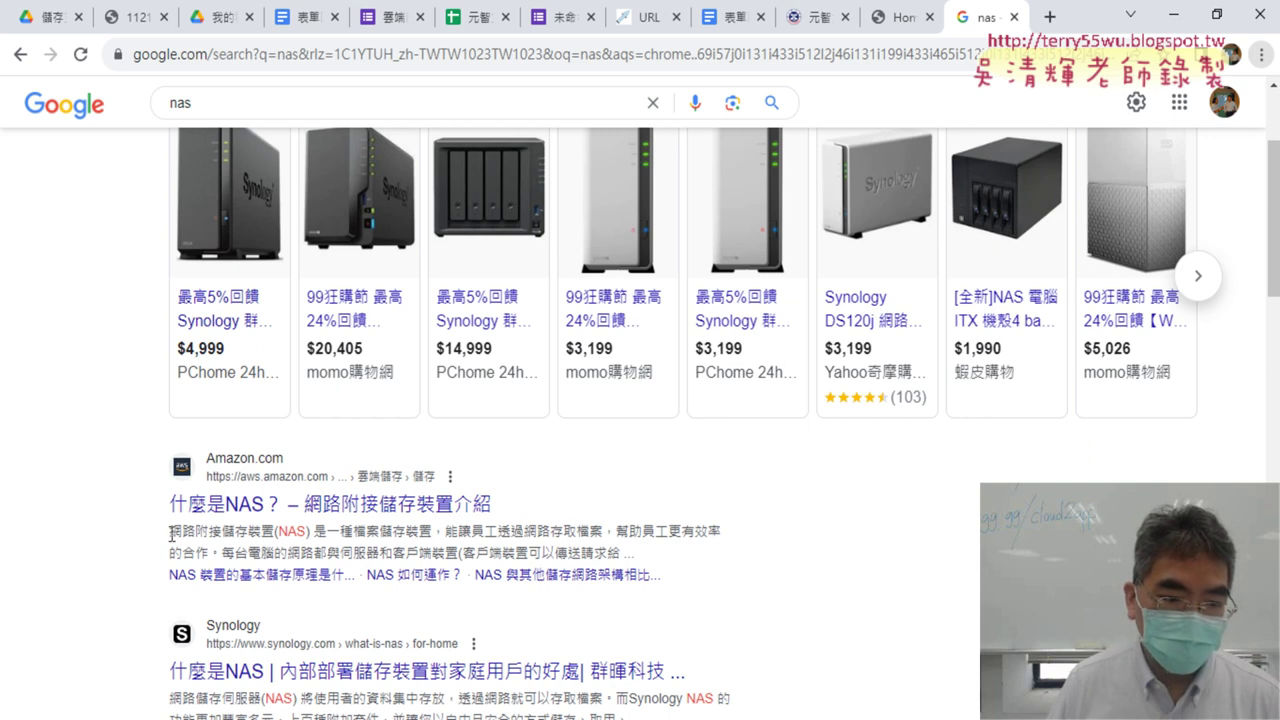
left_click_drag(172, 535, 274, 537)
scroll(666, 545, "up", 3)
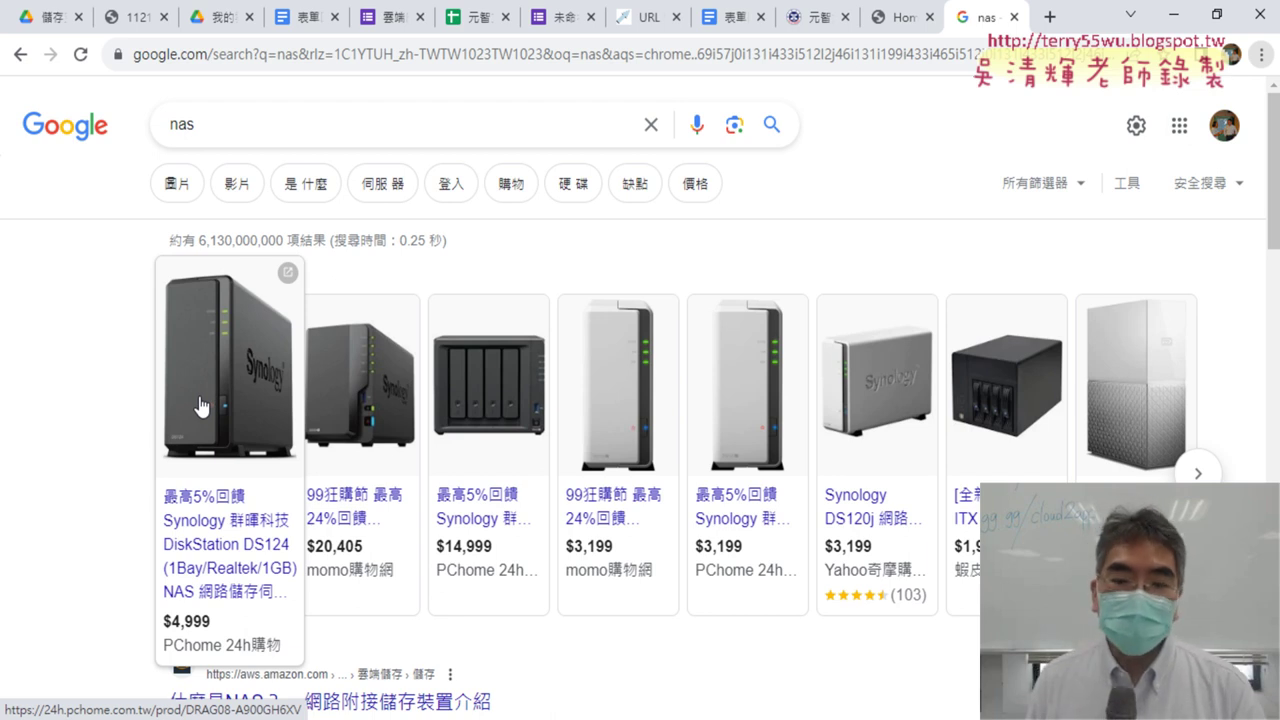
Open the Google One storage plans and highlight the 100 GB and 200 GB monthly prices.
left_click(58, 22)
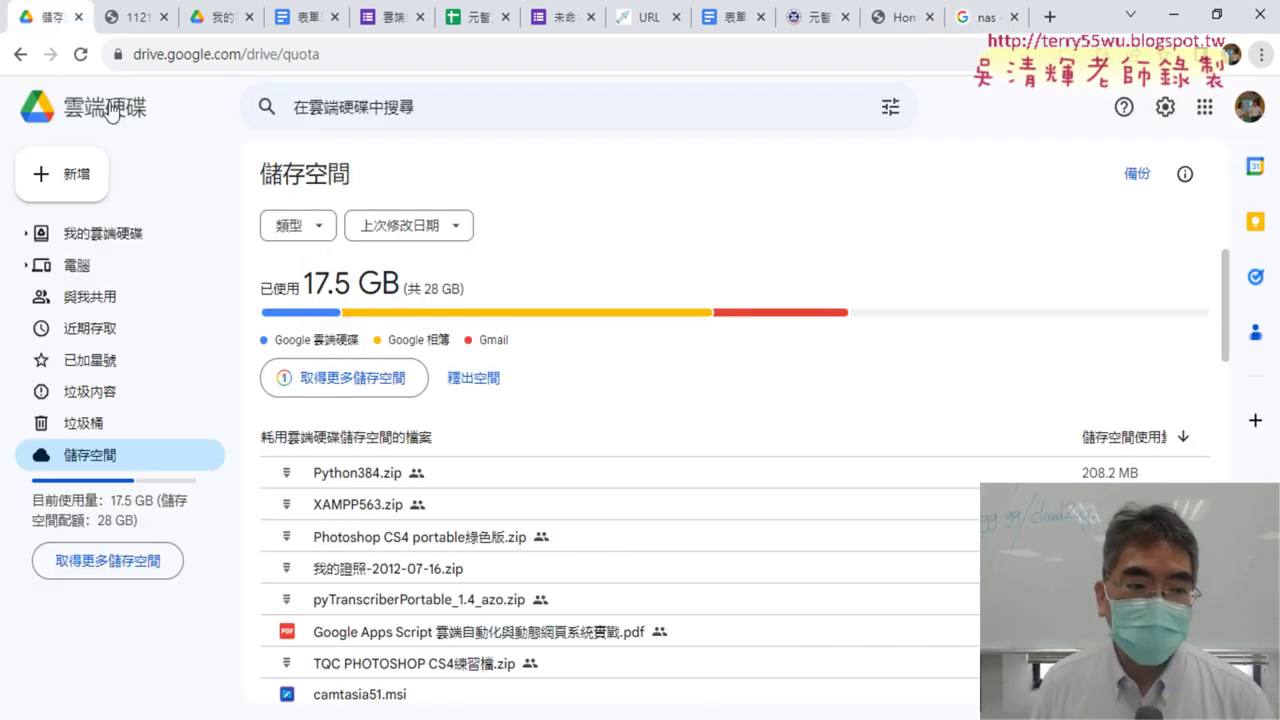
left_click(130, 572)
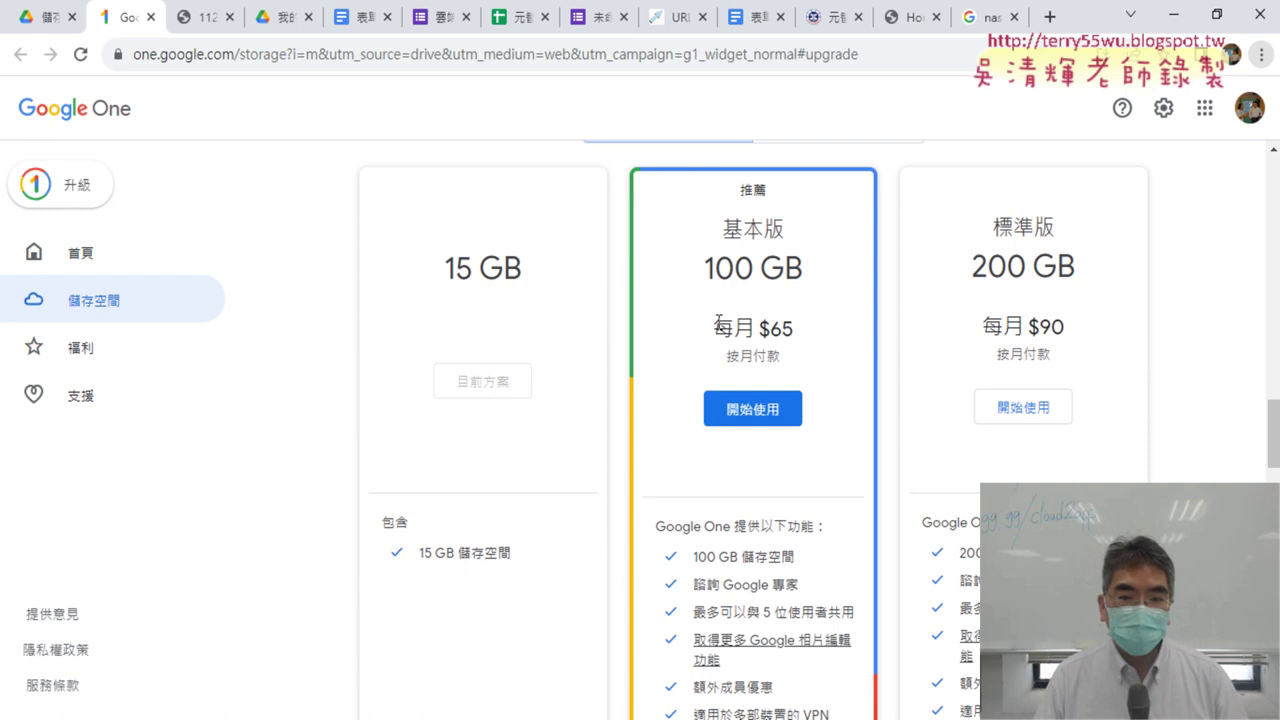
left_click_drag(711, 328, 800, 336)
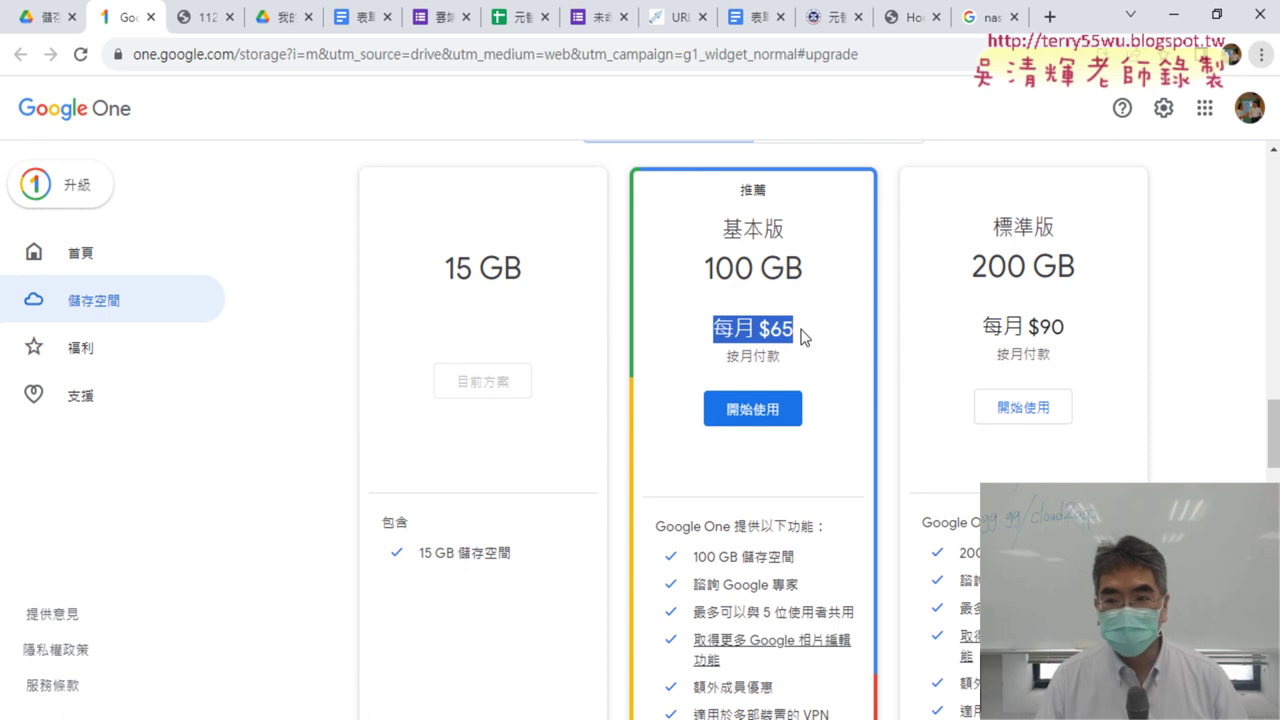
mouse_move(1064, 328)
left_mouse_down()
mouse_move(1024, 341)
mouse_move(983, 326)
left_mouse_up()
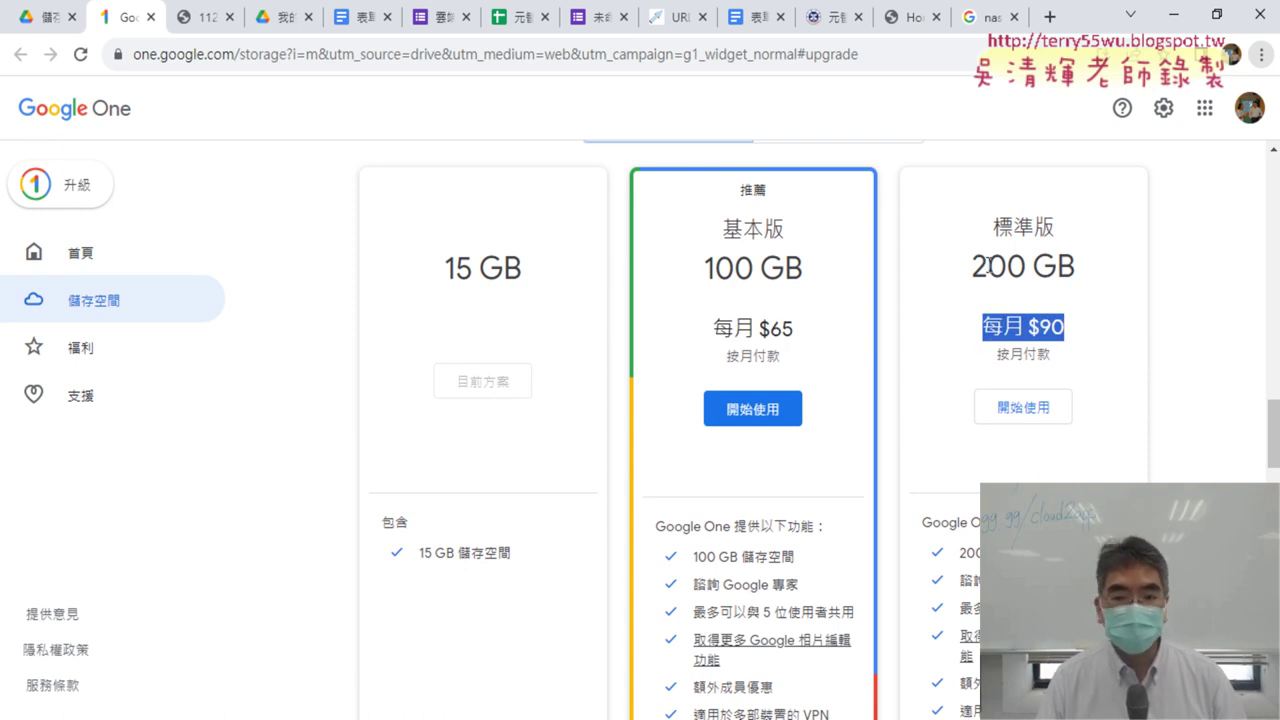
Highlight the 2 TB plan's monthly price and name, then return to the nas results.
scroll(988, 265, "down", 4)
scroll(988, 270, "down", 2)
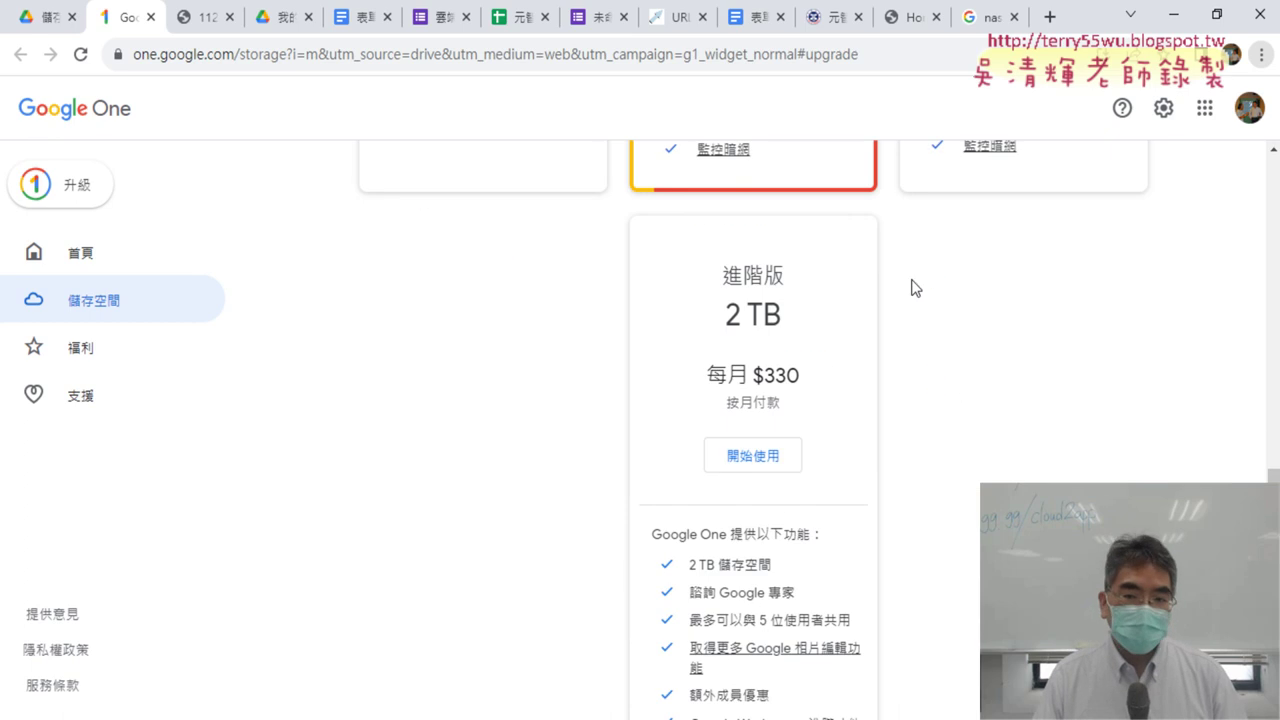
left_click_drag(708, 373, 801, 379)
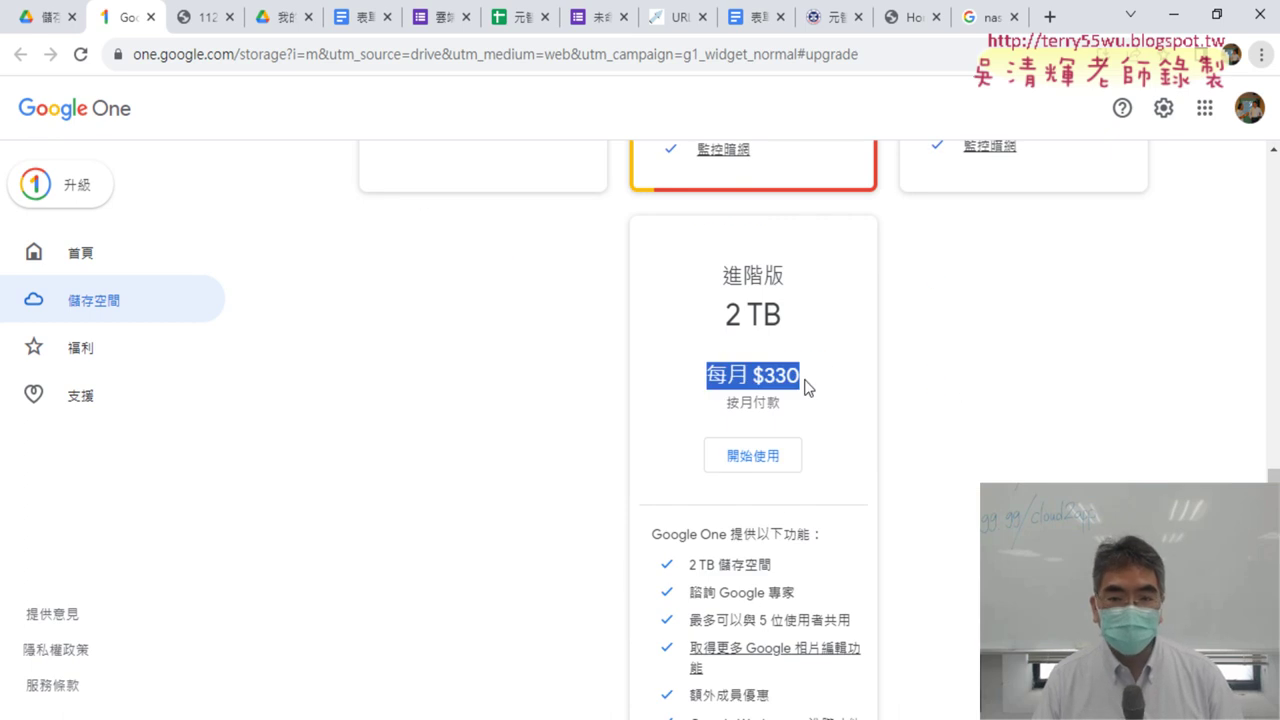
left_click_drag(797, 329, 721, 265)
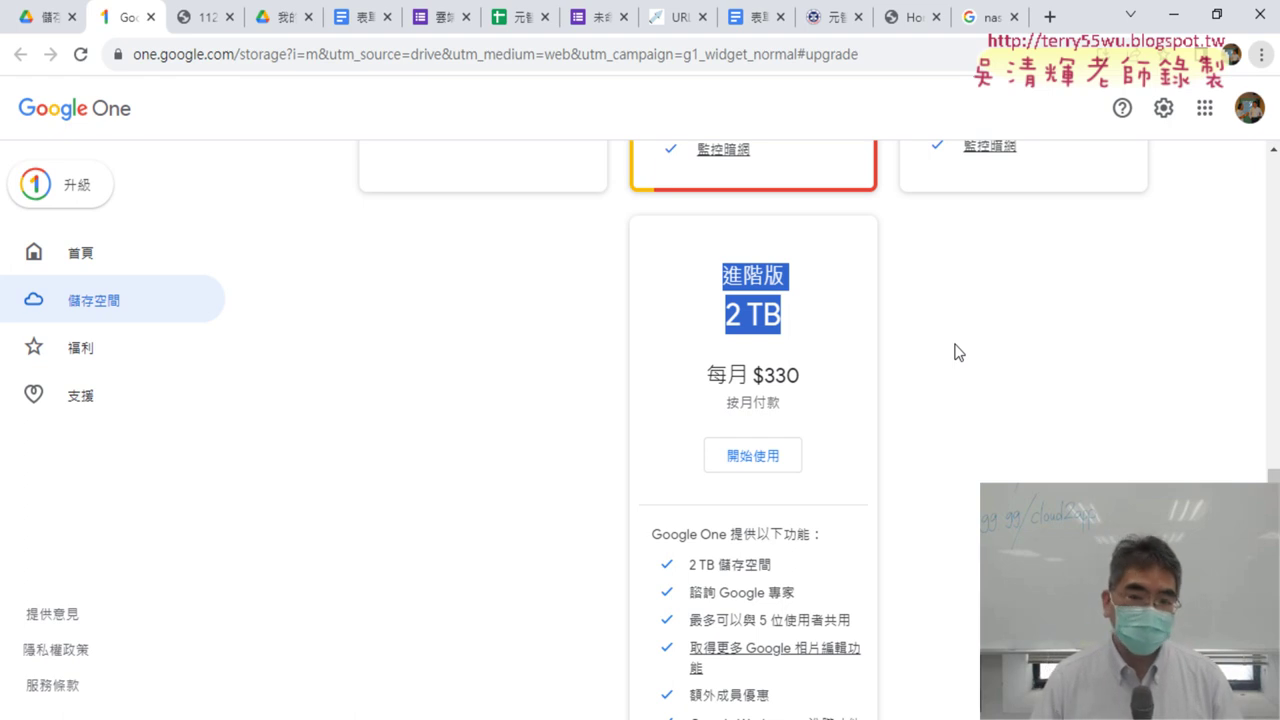
scroll(926, 352, "up", 6)
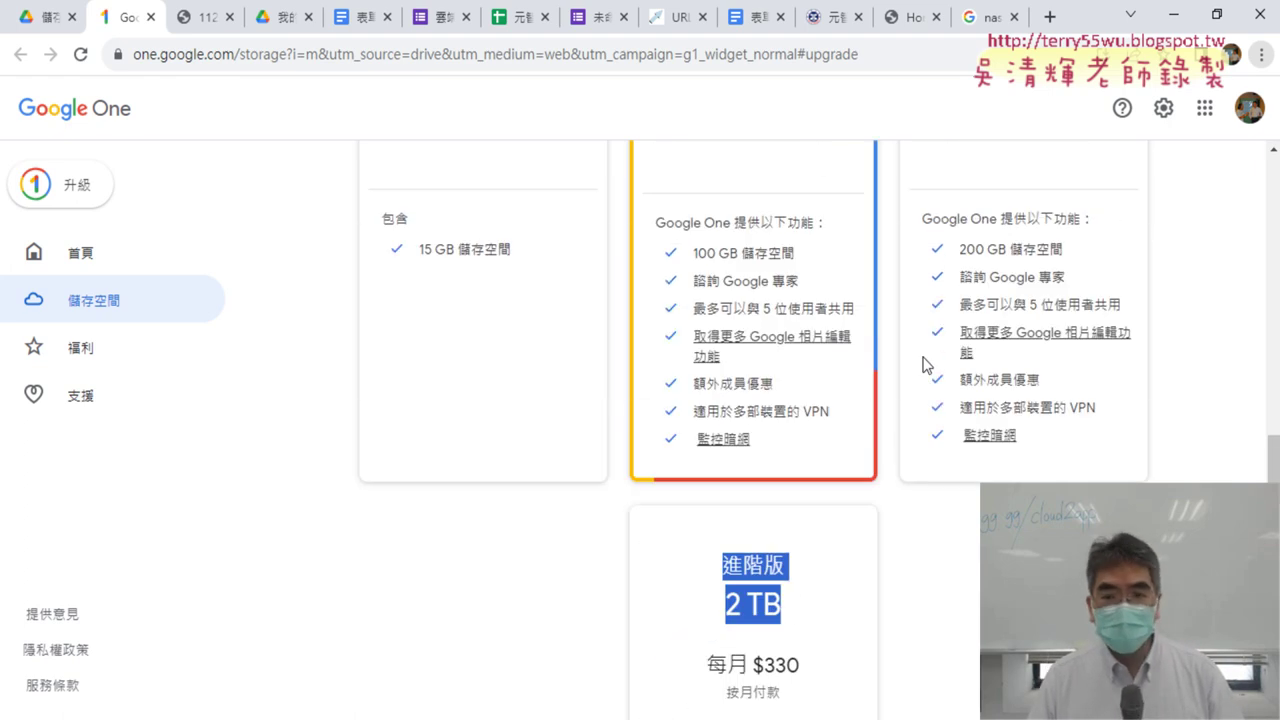
scroll(926, 367, "up", 1)
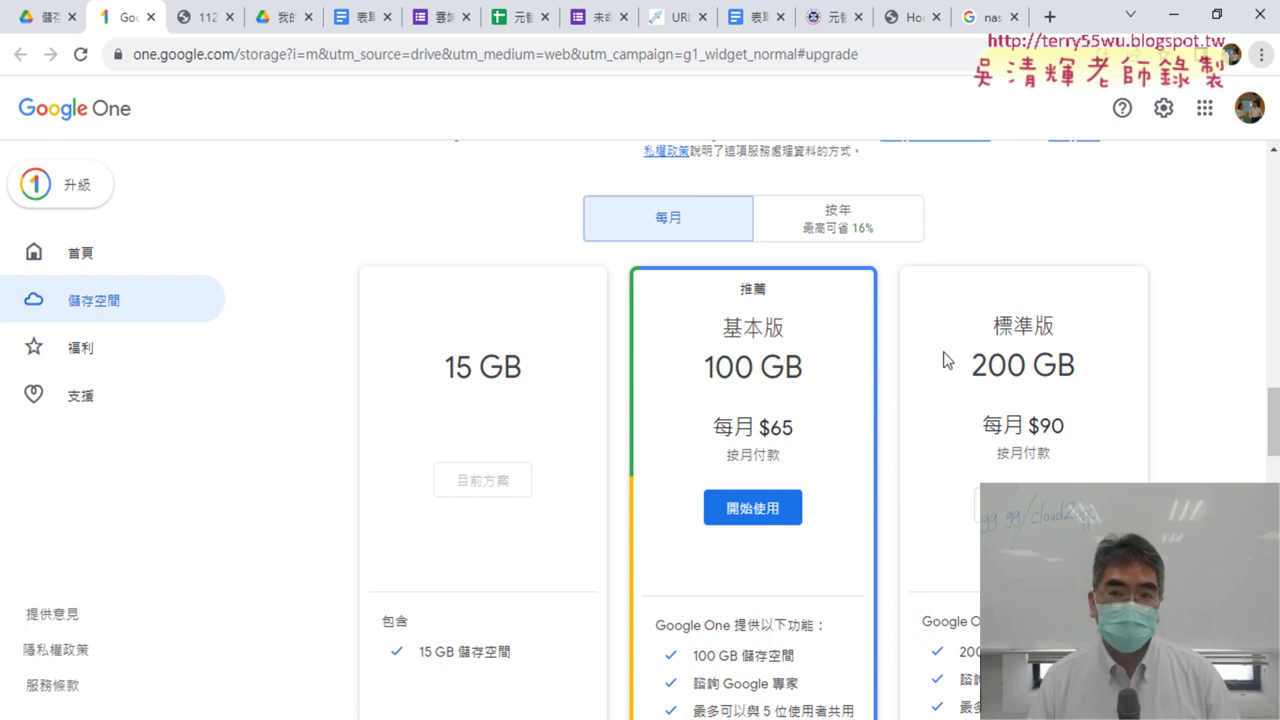
left_click(1000, 28)
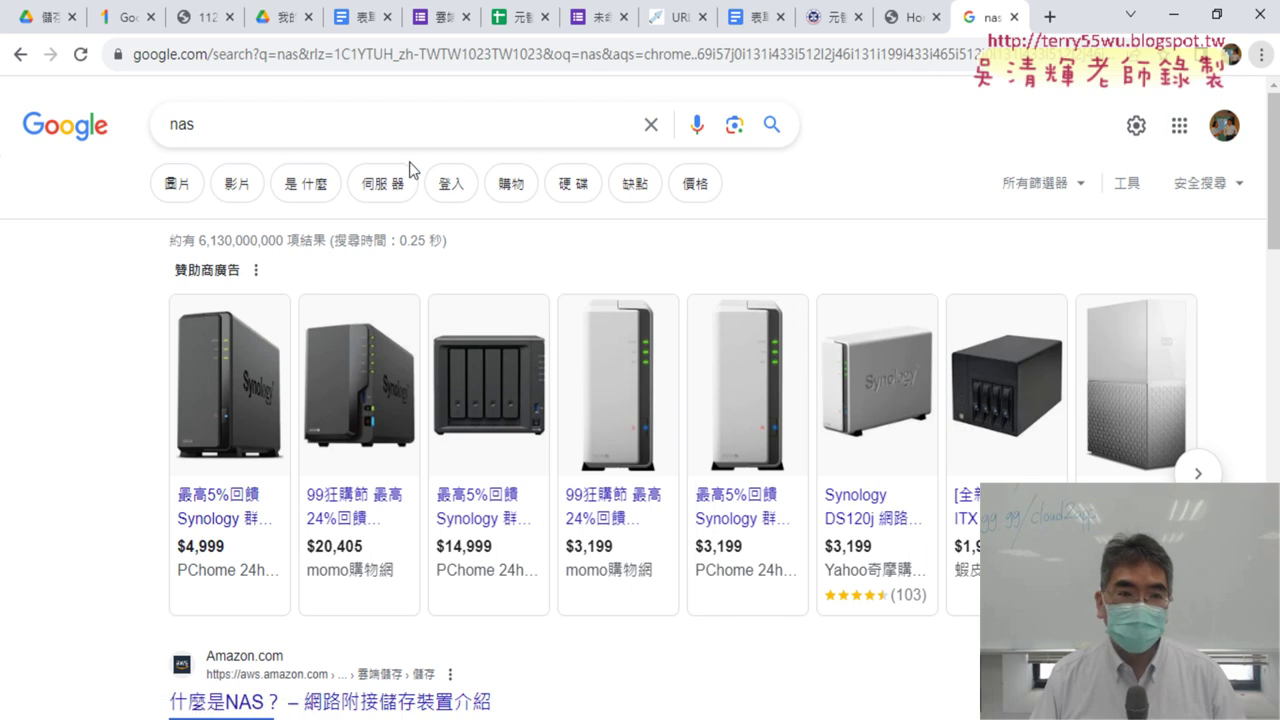
Return from the nas results to the YZU Portal CC391 homework list.
left_click_drag(207, 131, 170, 132)
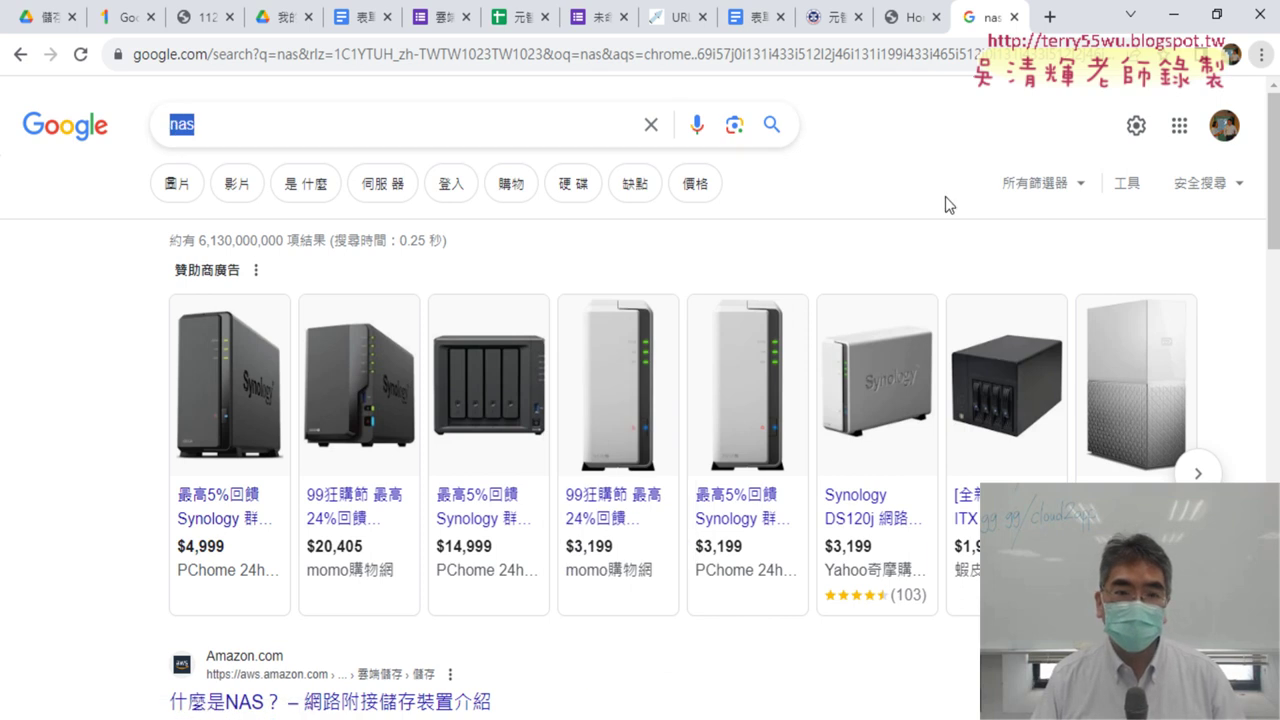
left_click(828, 22)
left_click(905, 17)
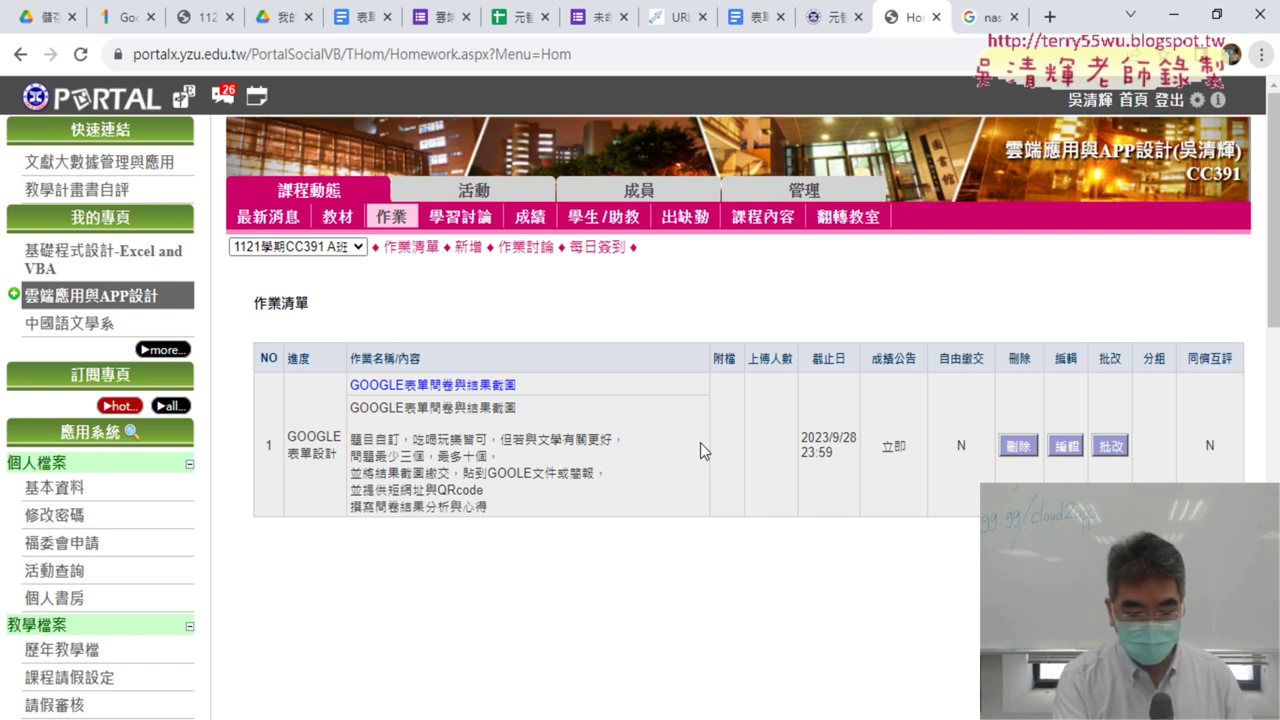
Annotate the survey assignment's title, 短網址, QRcode and GOOLE文件 requirements, then clear the marks.
key("ctrl+2")
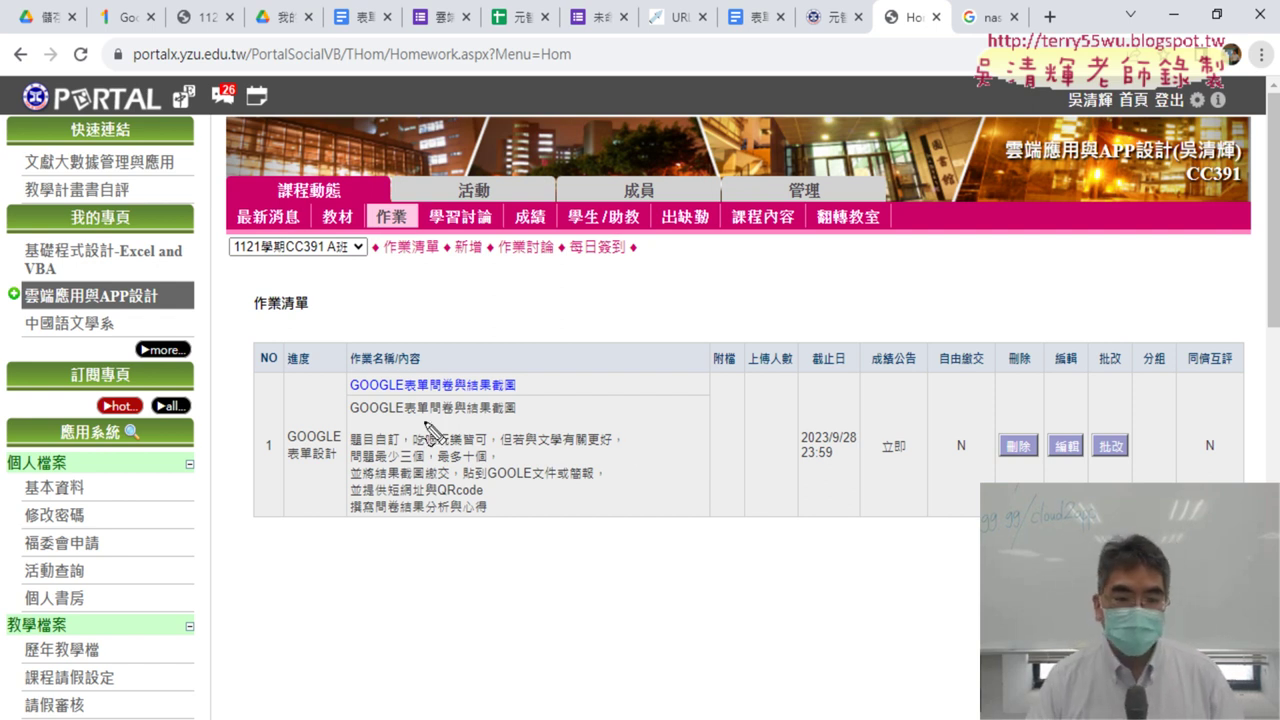
left_click_drag(352, 419, 457, 423)
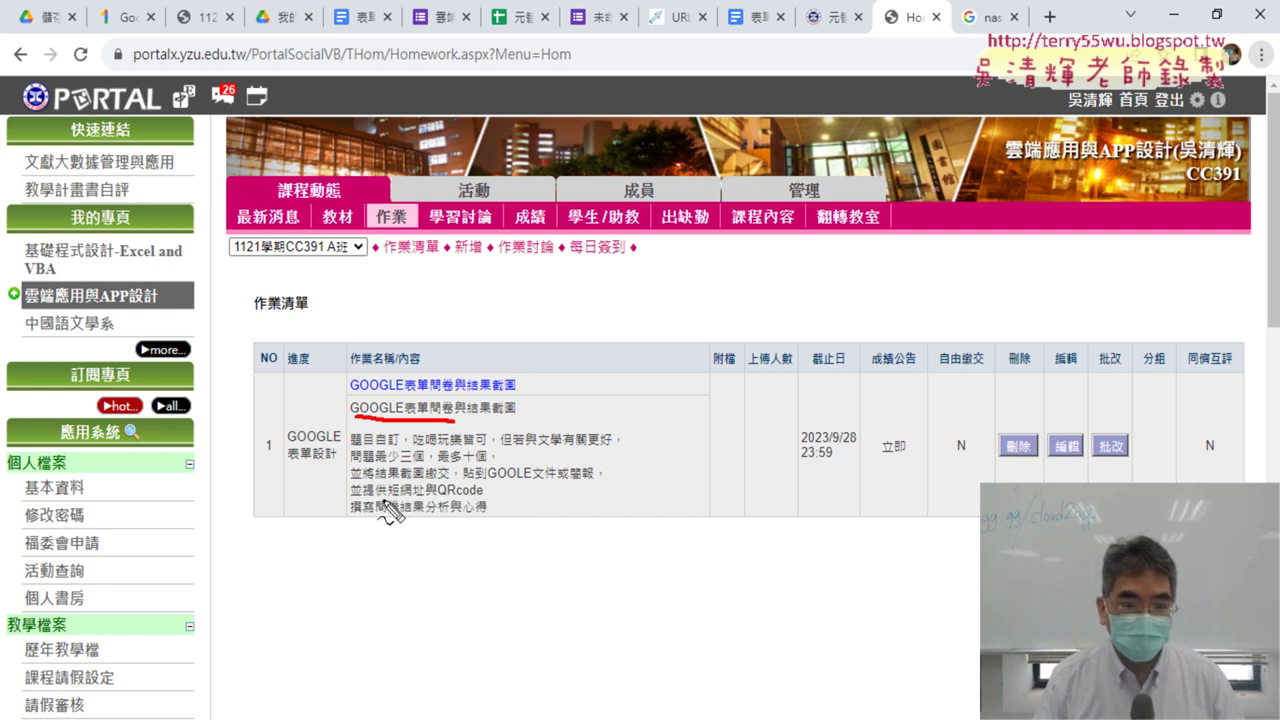
left_click_drag(389, 497, 422, 497)
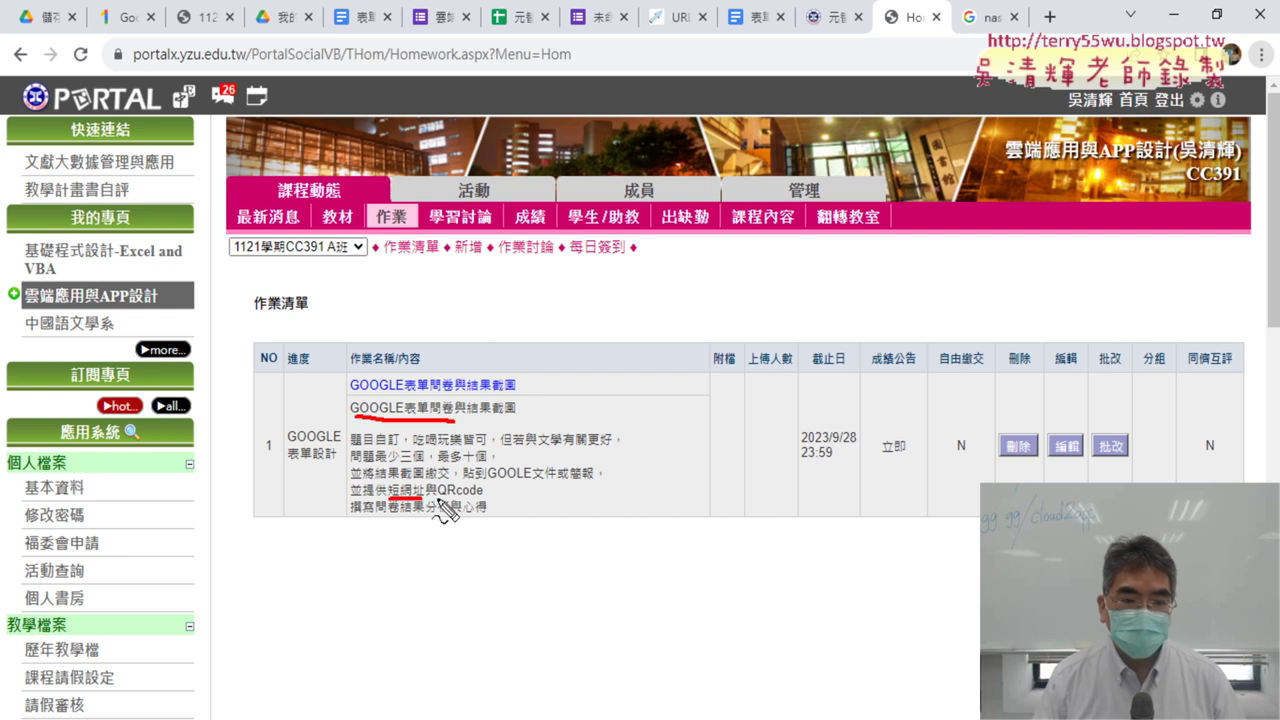
left_click_drag(440, 497, 483, 497)
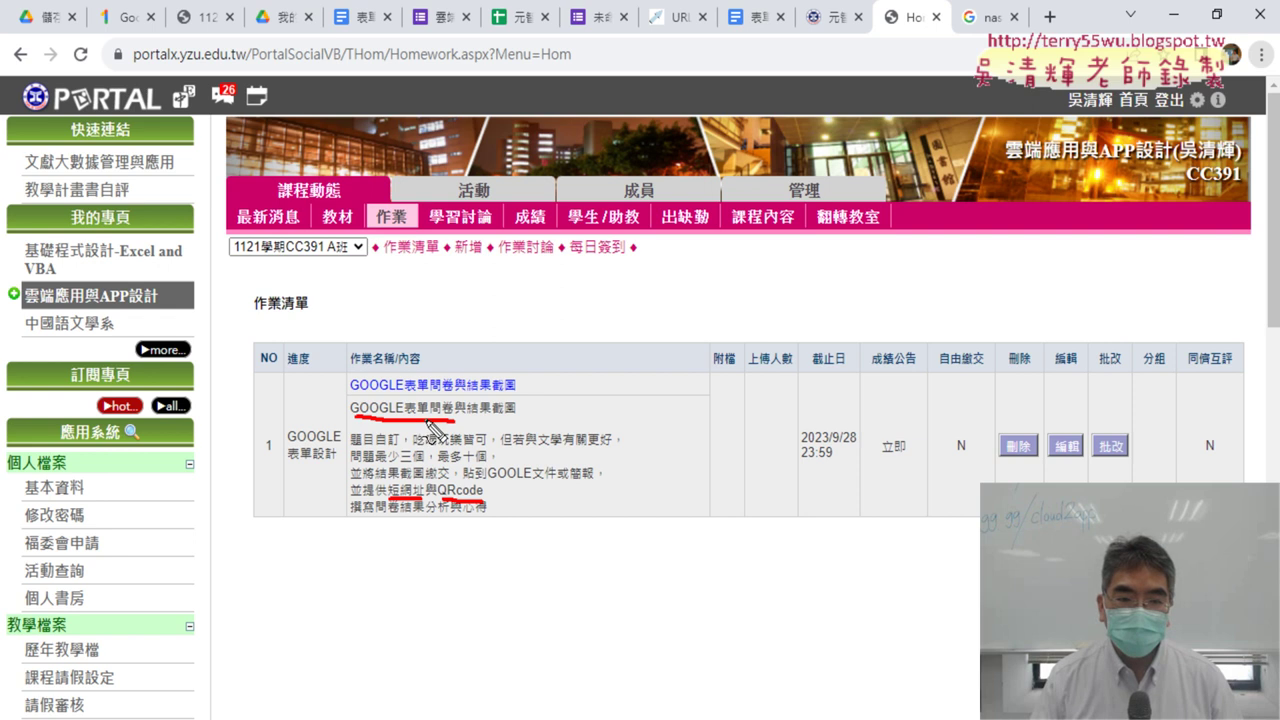
left_click_drag(404, 418, 458, 424)
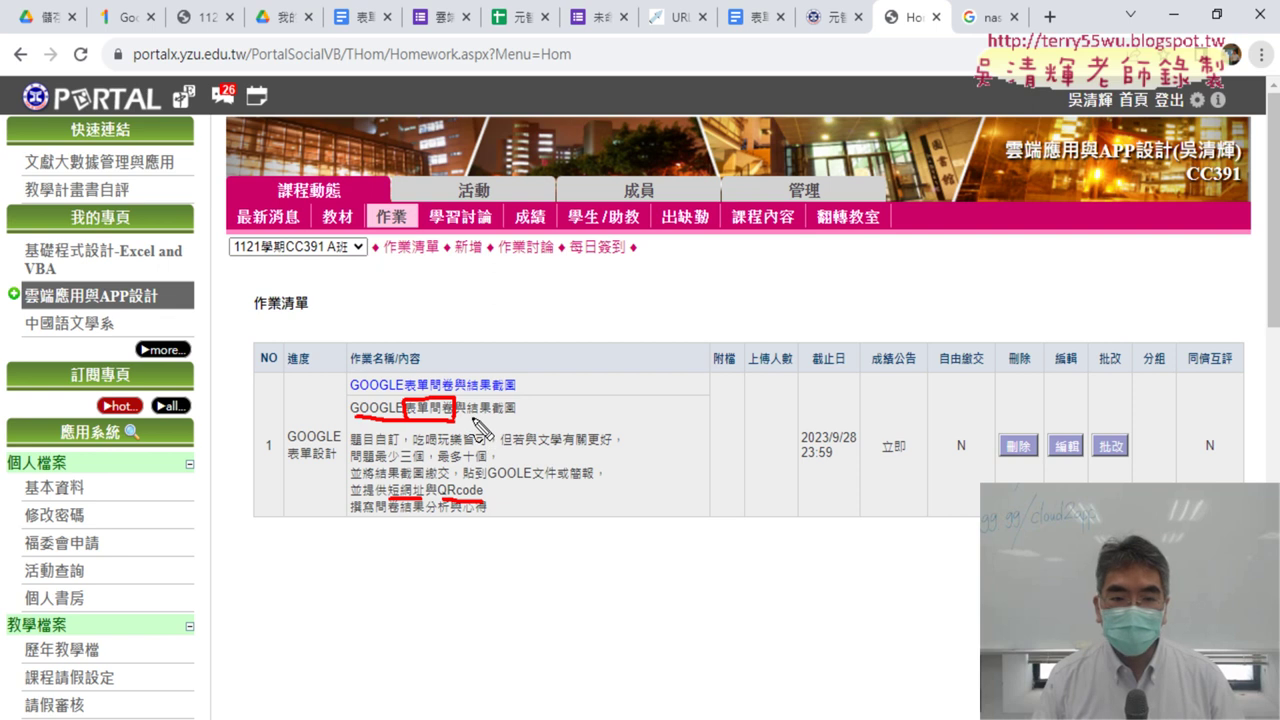
left_click_drag(468, 418, 512, 419)
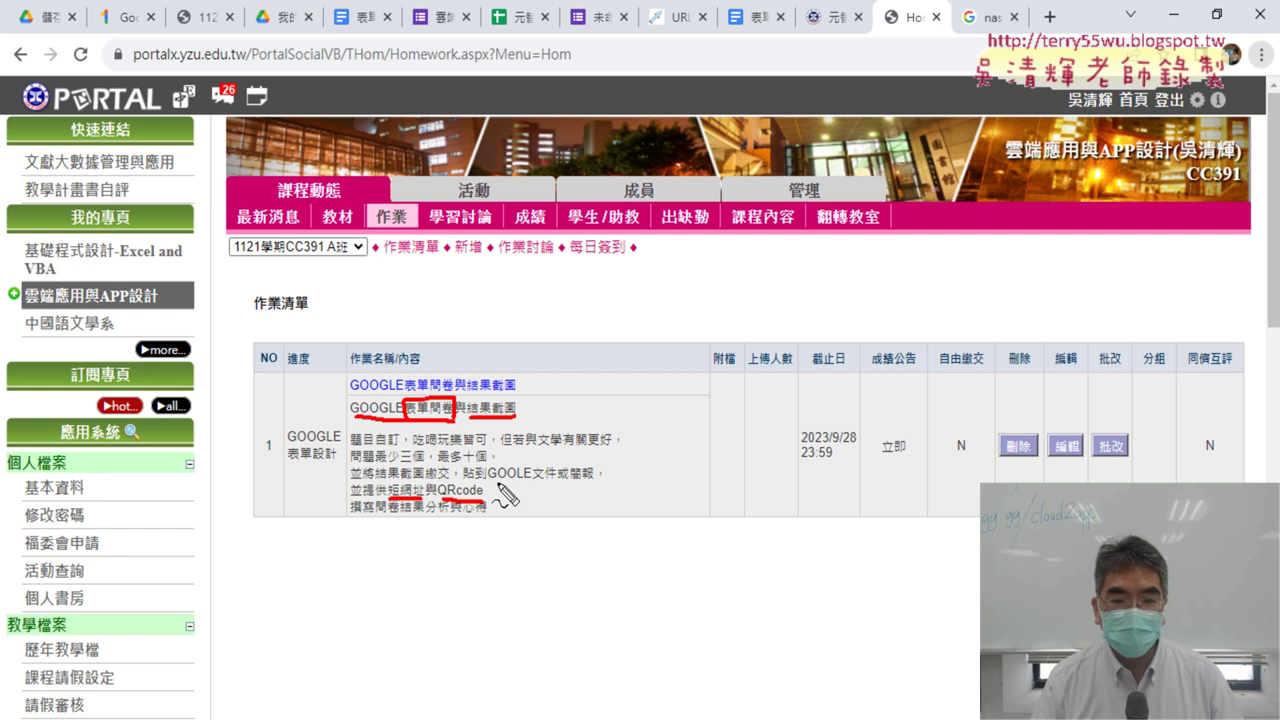
left_click_drag(490, 481, 557, 481)
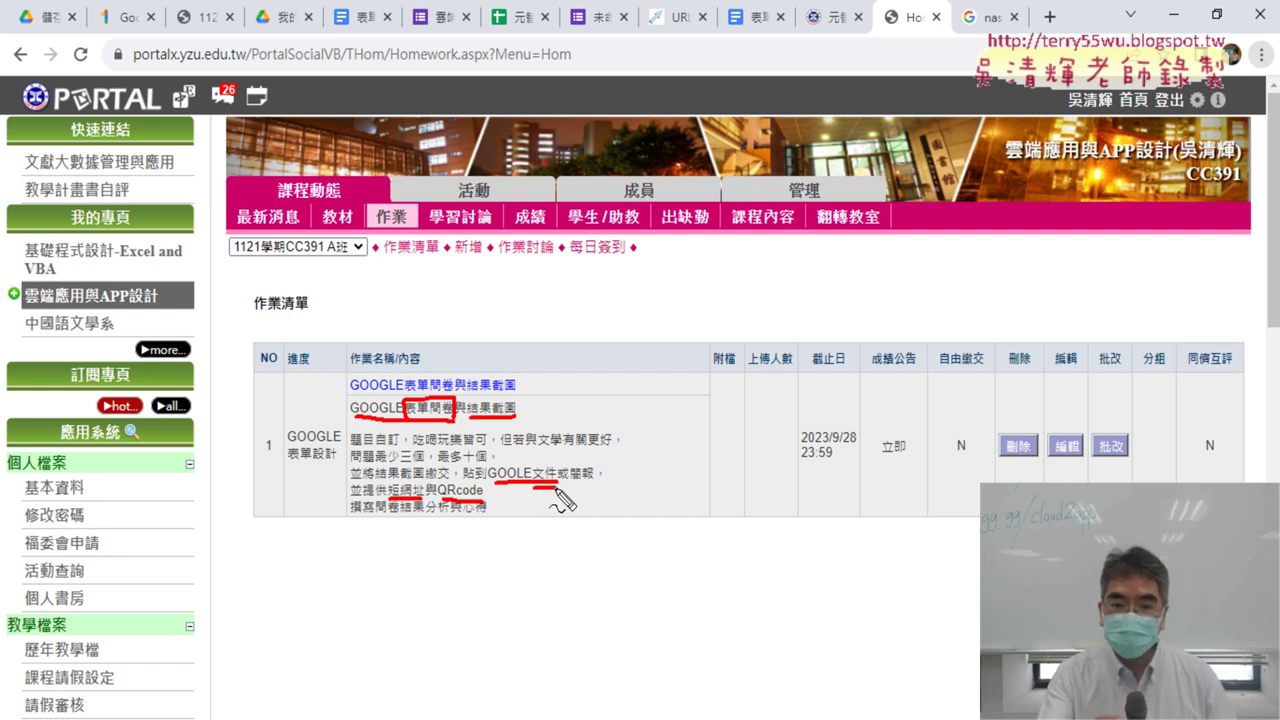
key("Escape")
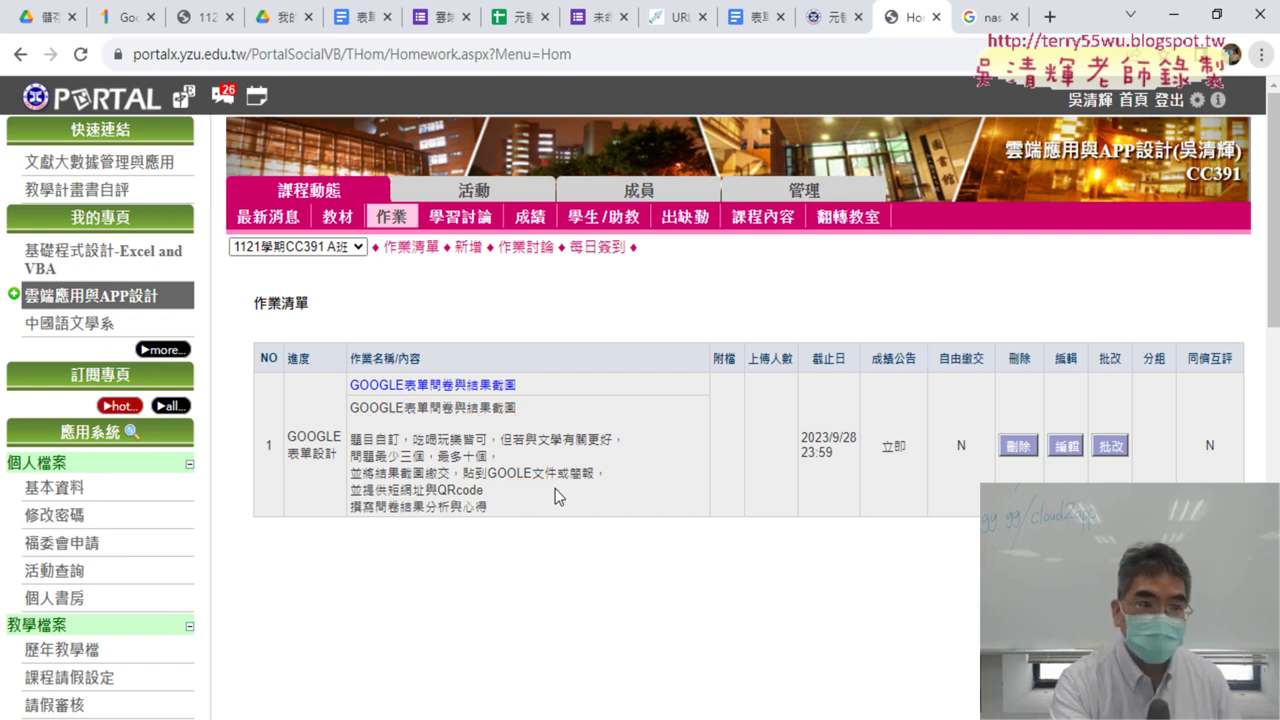
Show Google Drive's New menu with Docs, Sheets, Slides and Forms, then return to the portal.
left_click(43, 22)
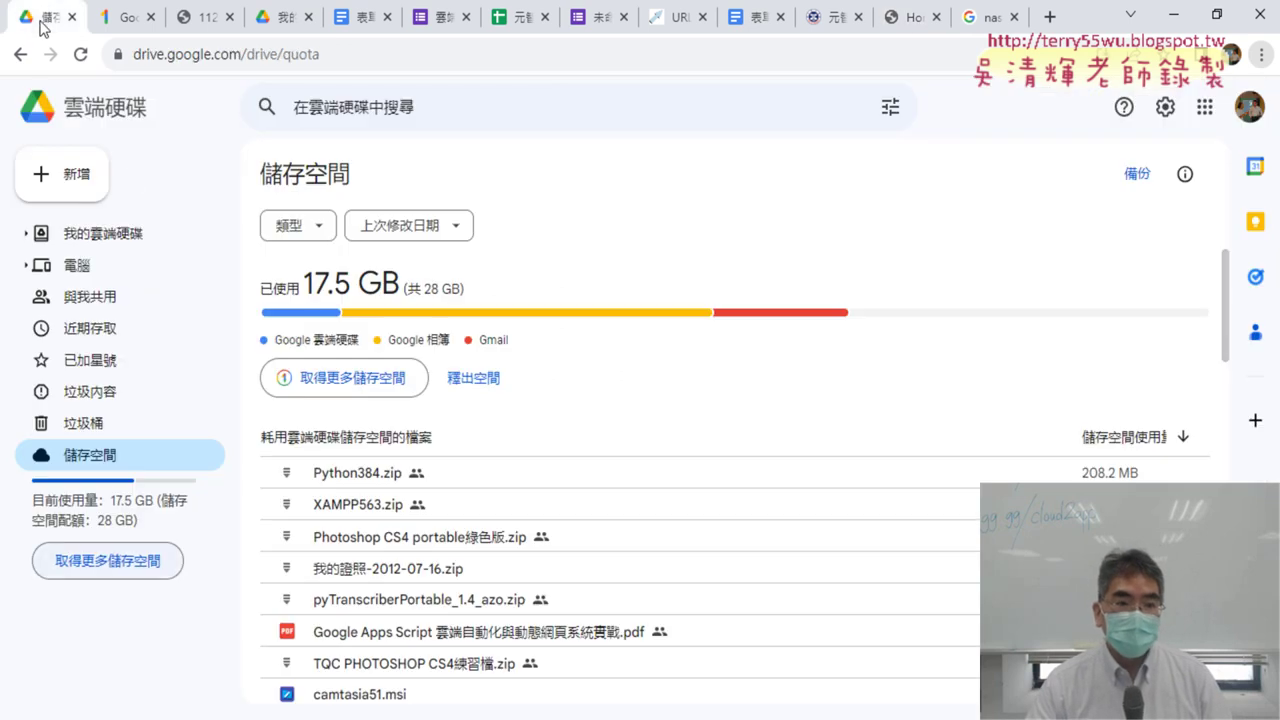
left_click(85, 175)
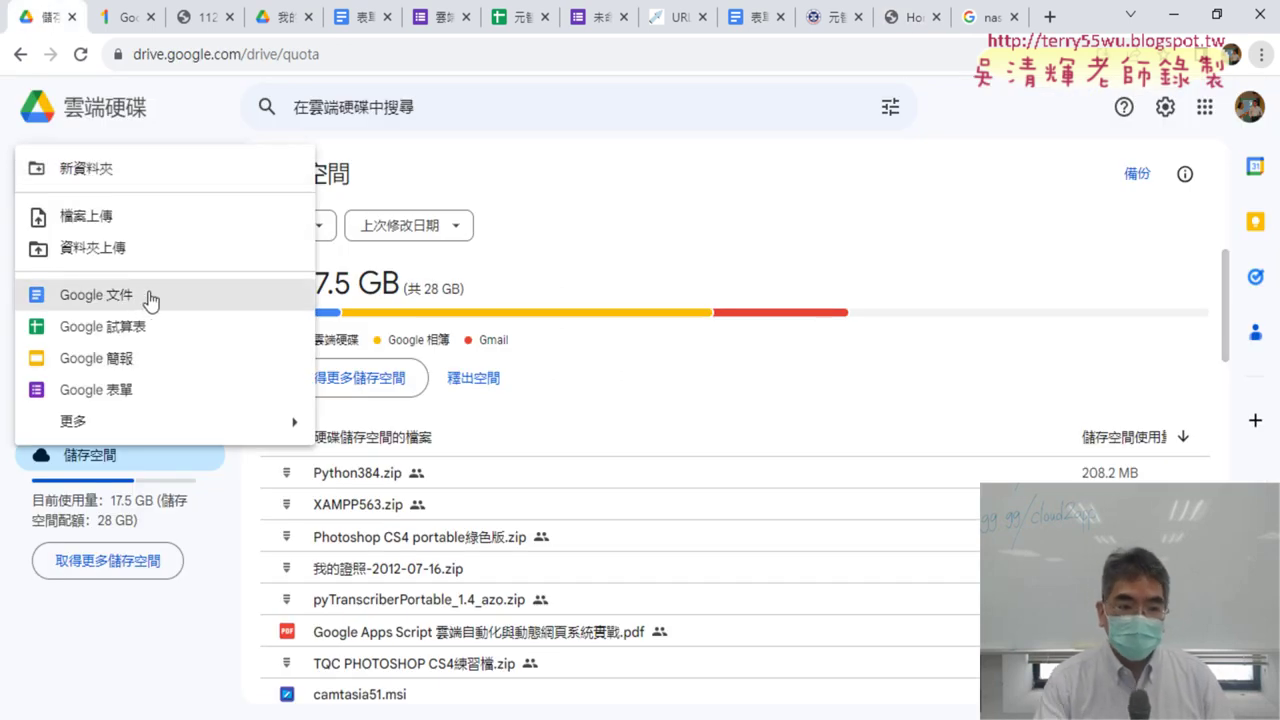
left_click(155, 302)
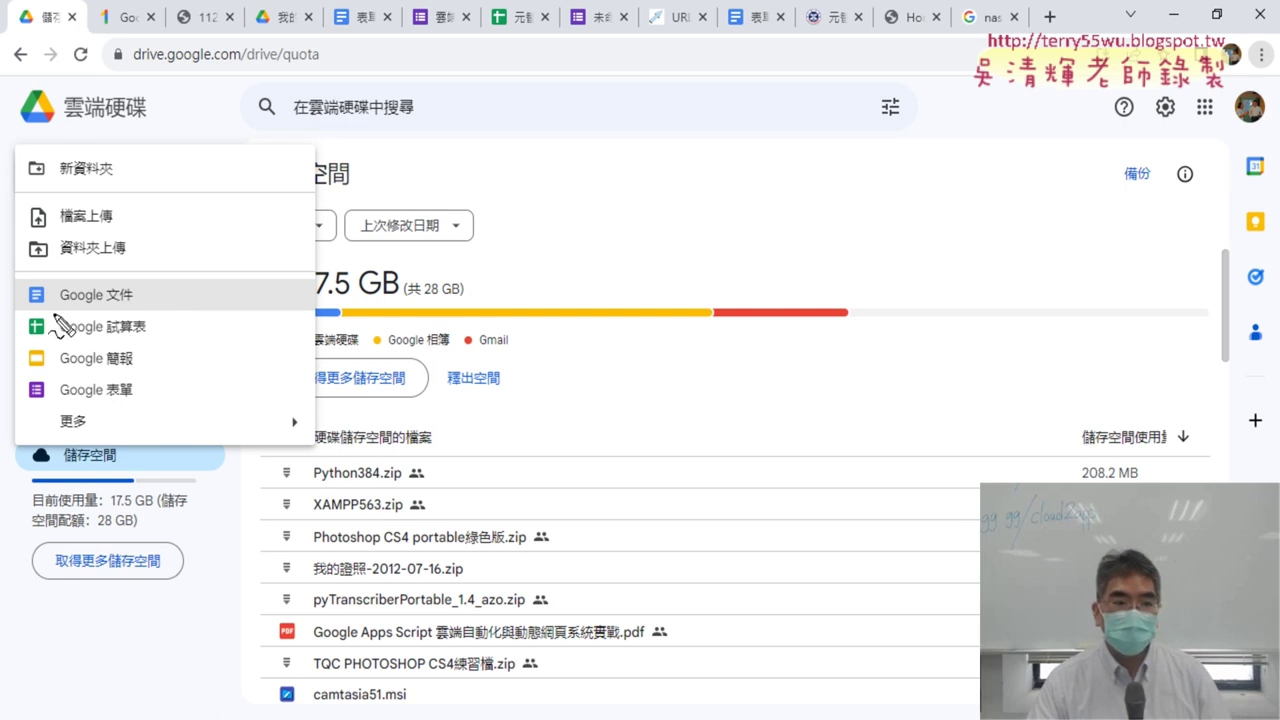
mouse_move(32, 308)
left_mouse_down()
mouse_move(45, 308)
mouse_move(52, 406)
left_mouse_up()
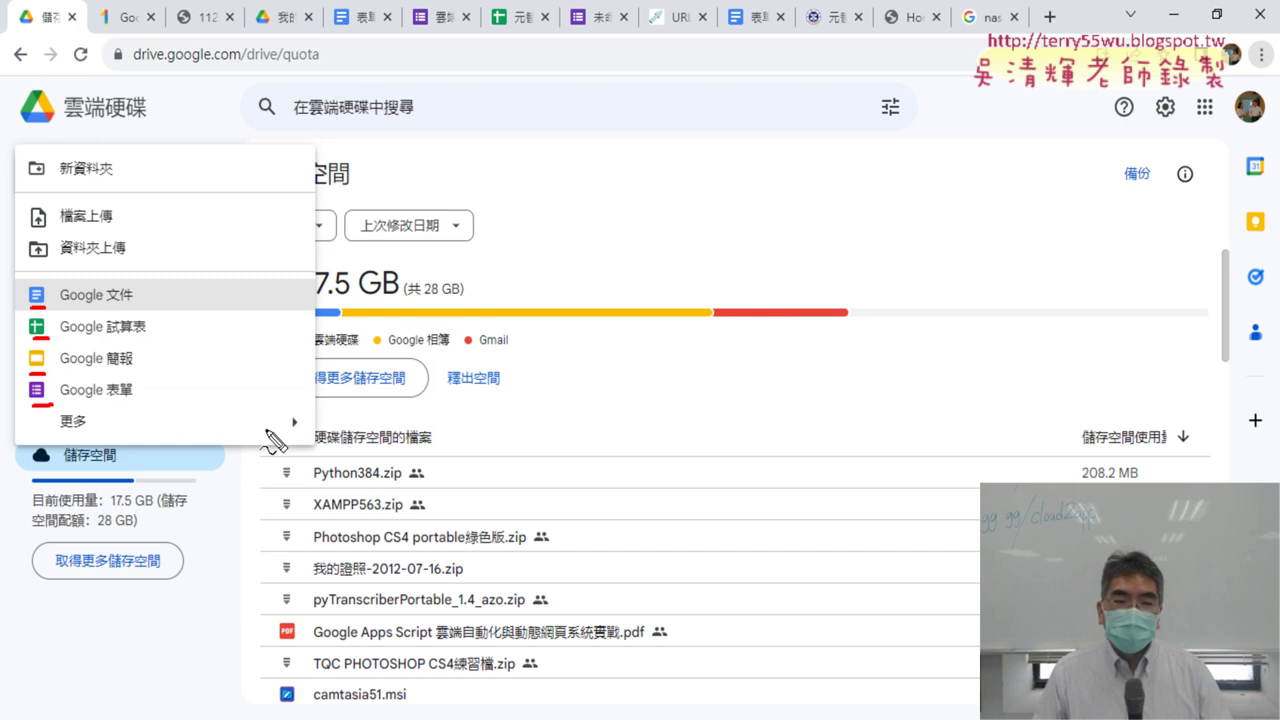
key("Escape")
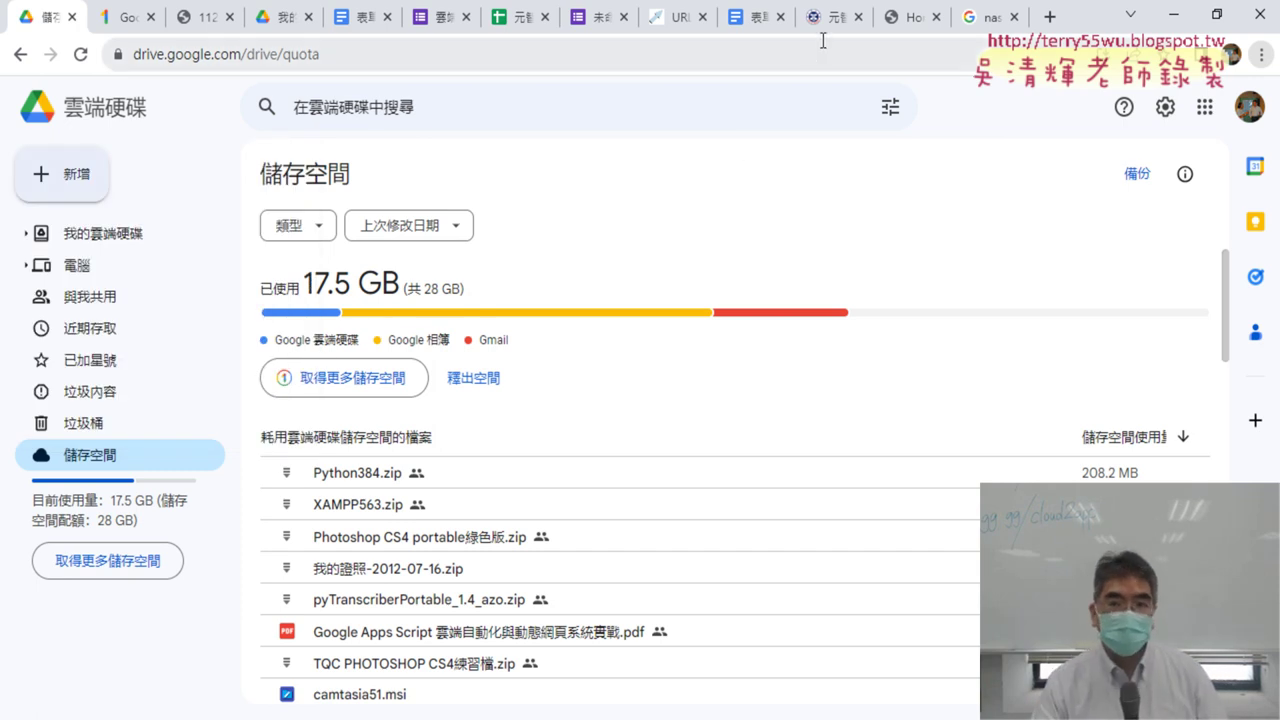
left_click(912, 17)
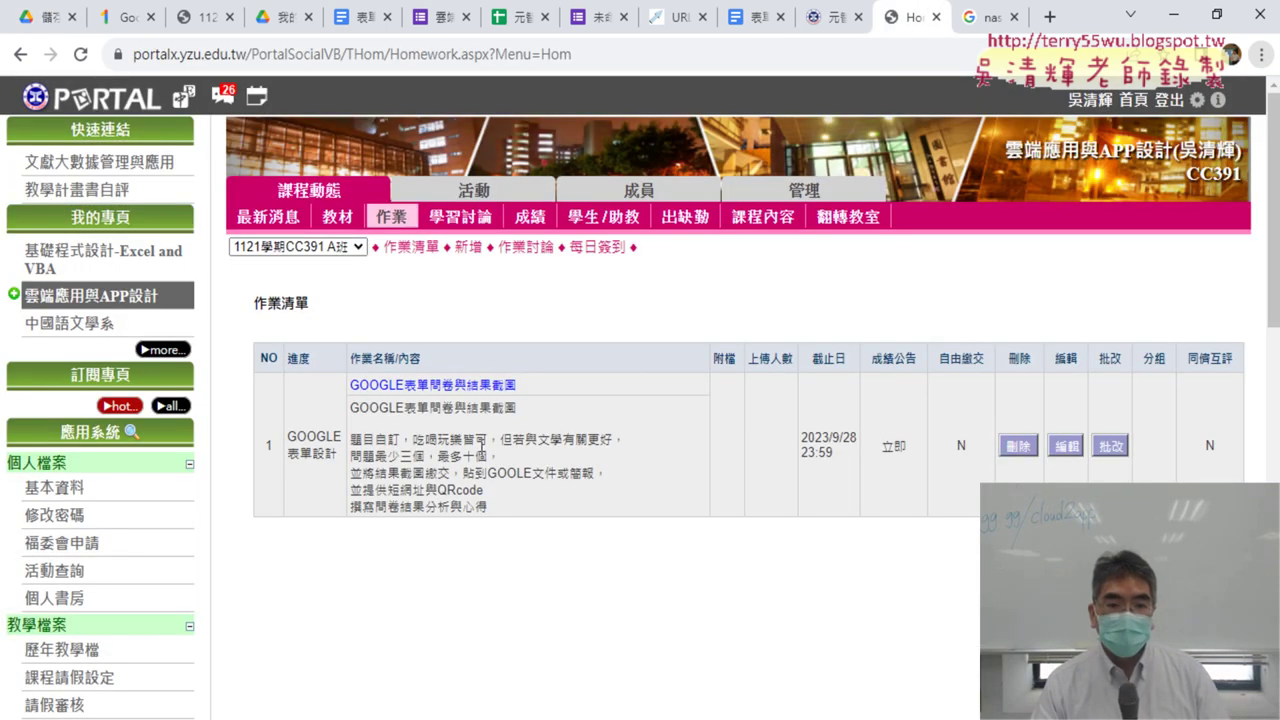
left_click_drag(352, 437, 462, 440)
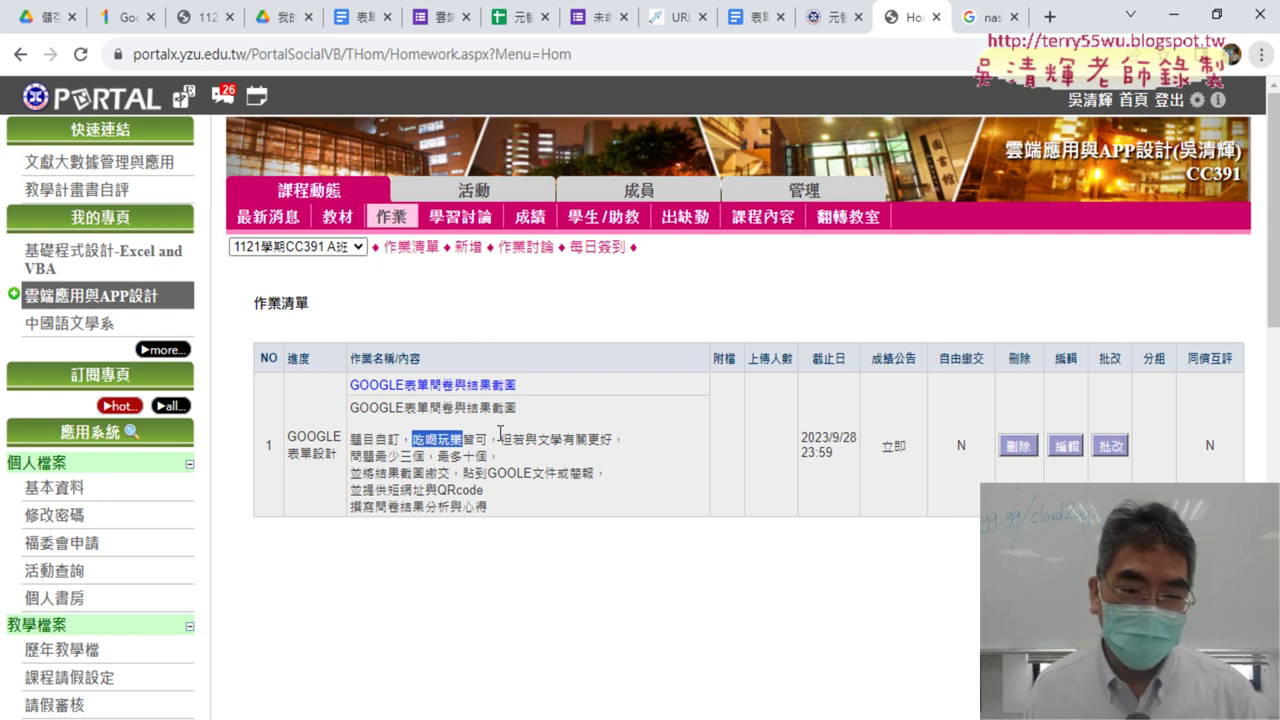
Highlight the three-question minimum, 簡報 option and reflections requirement, then switch to Google Drive.
left_click_drag(424, 456, 400, 456)
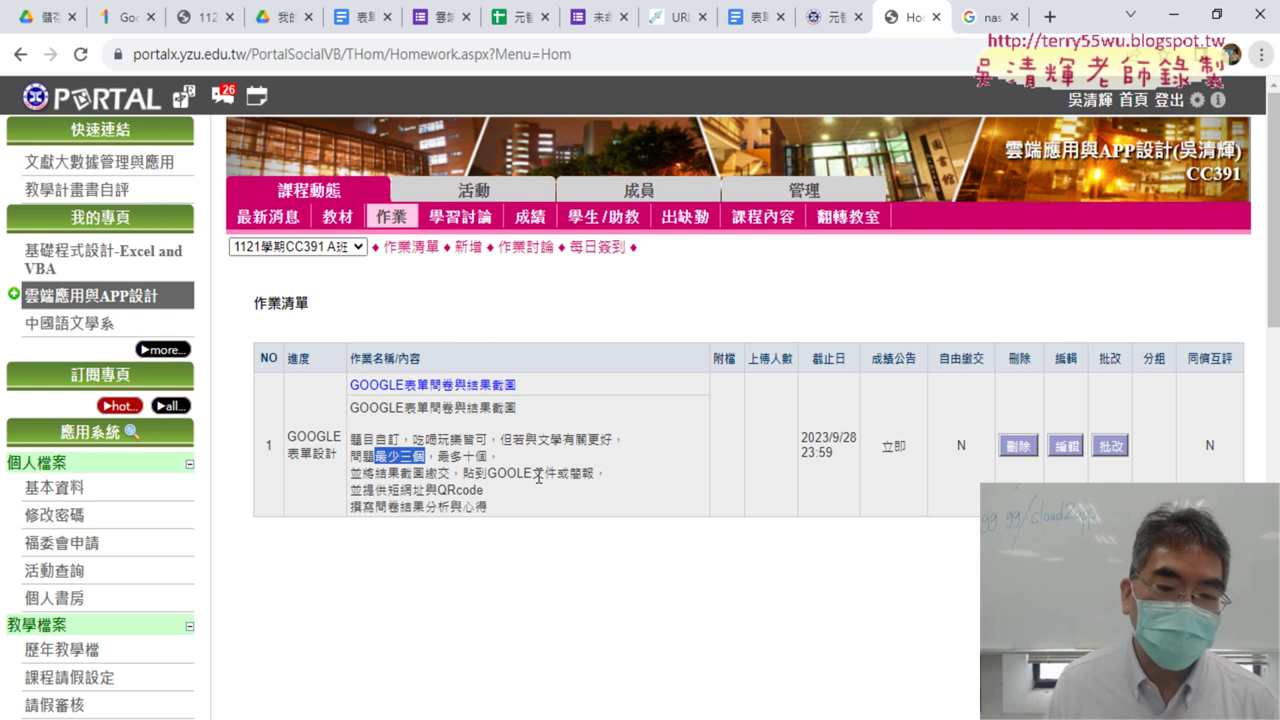
left_click_drag(544, 474, 598, 478)
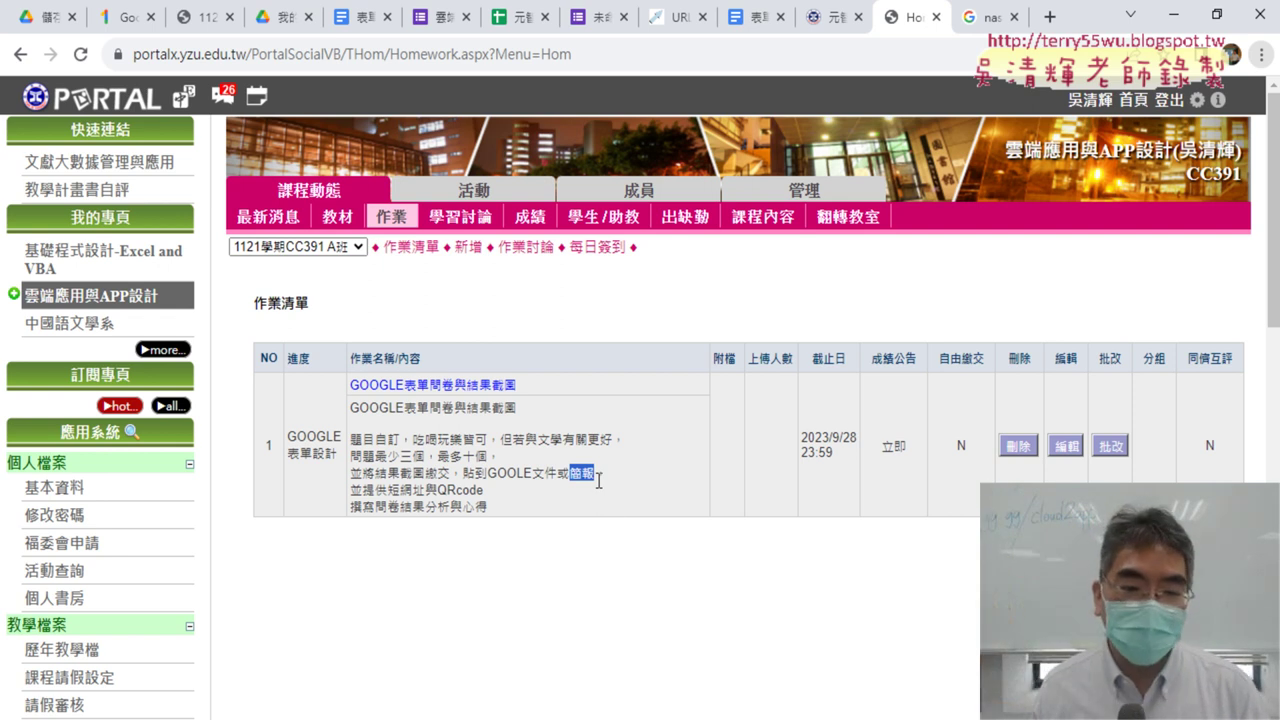
left_click_drag(402, 509, 488, 510)
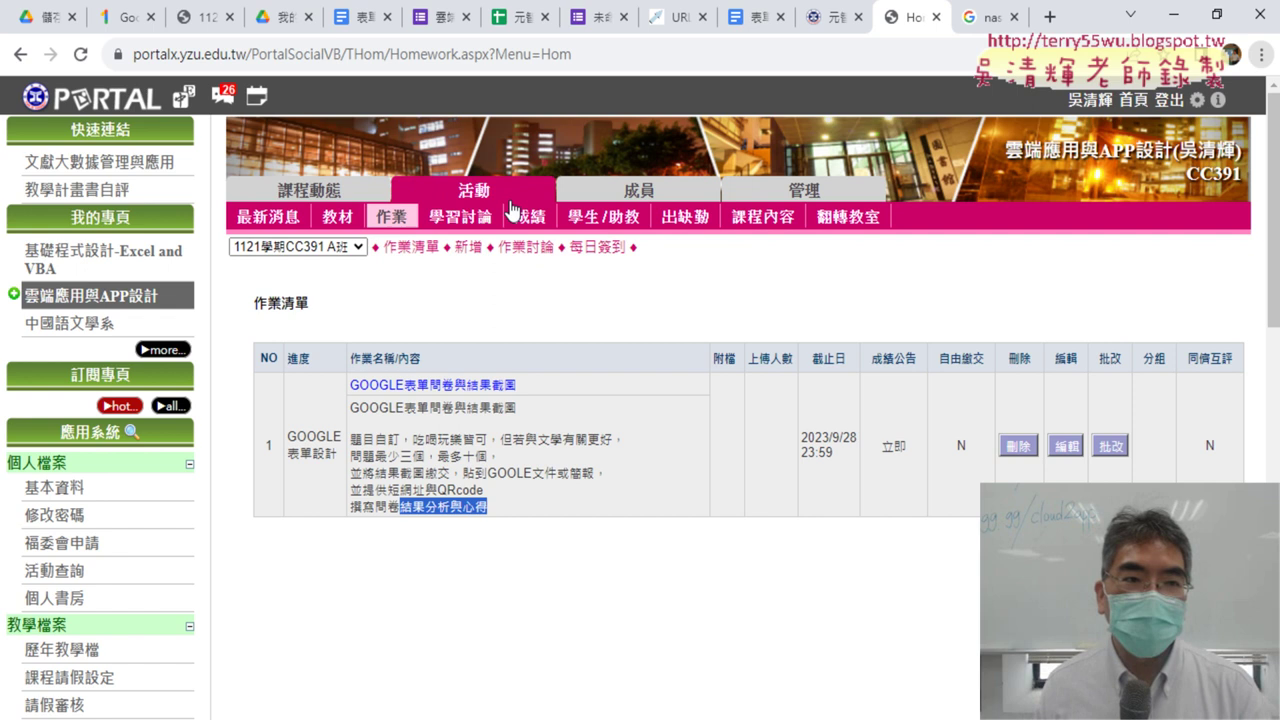
left_click(50, 17)
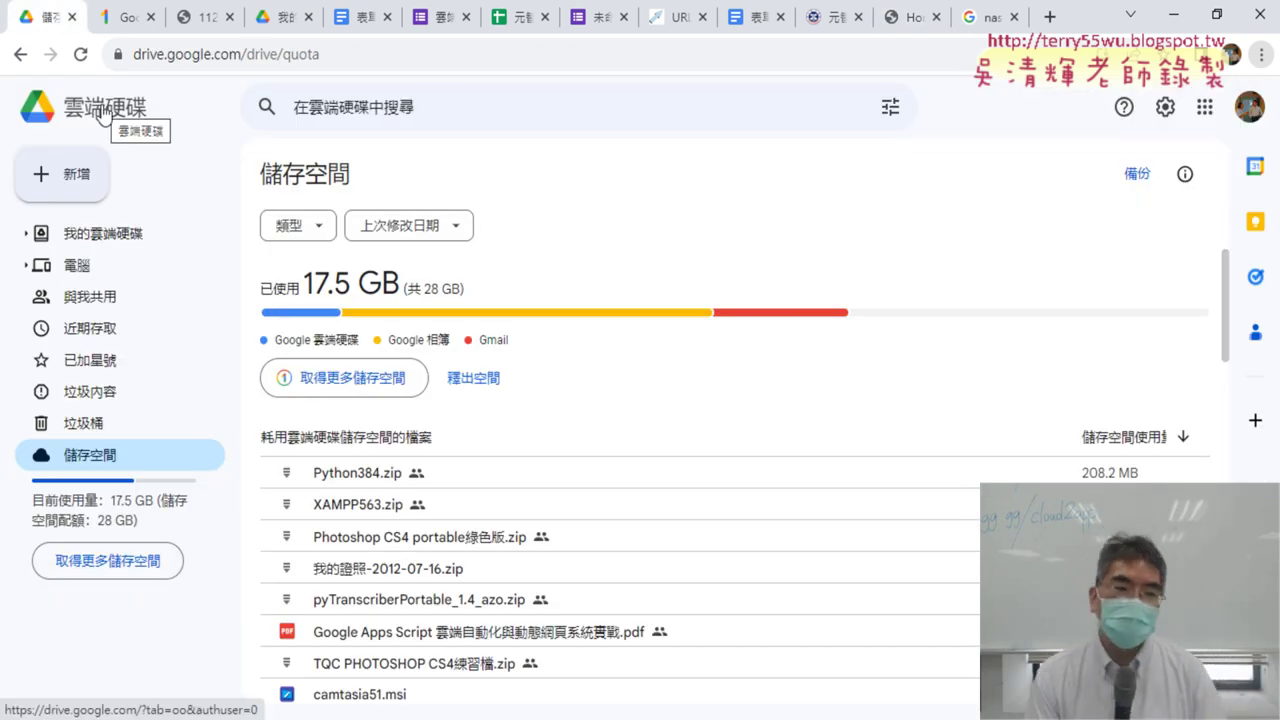
Go back to the 01_雲端應用 listing and check the course survey form and My Drive.
left_click(19, 54)
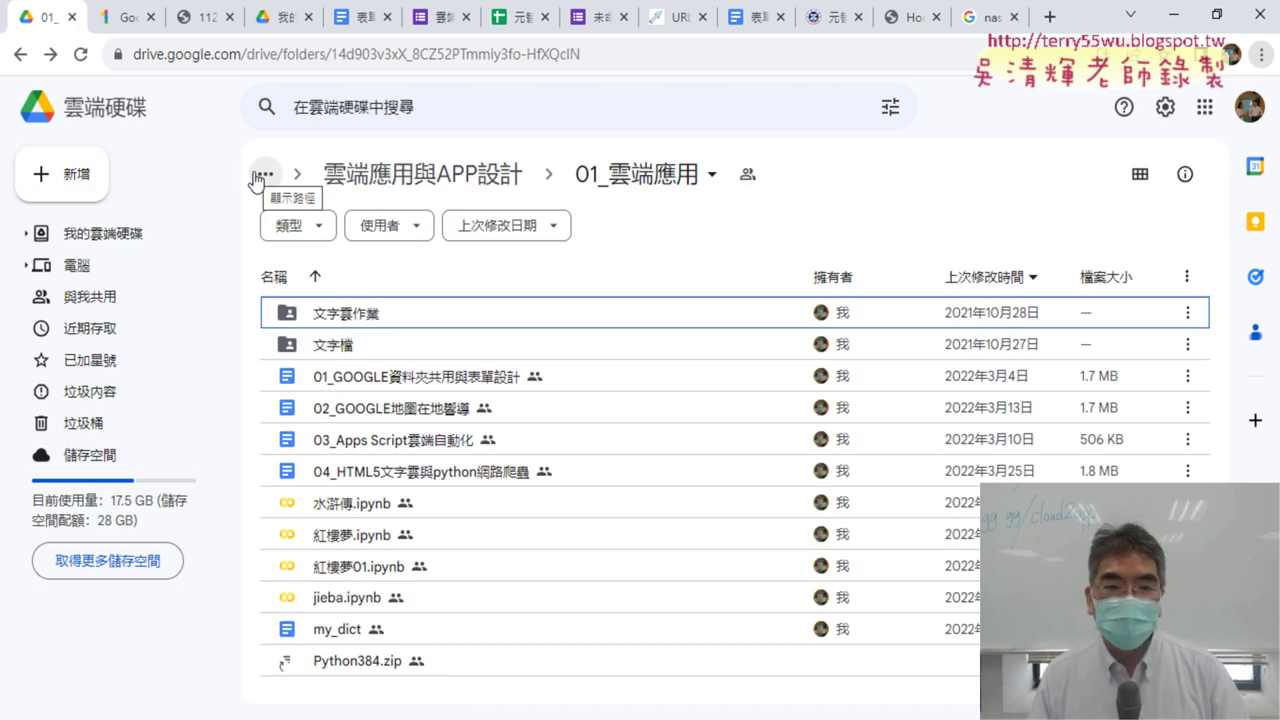
left_click(450, 33)
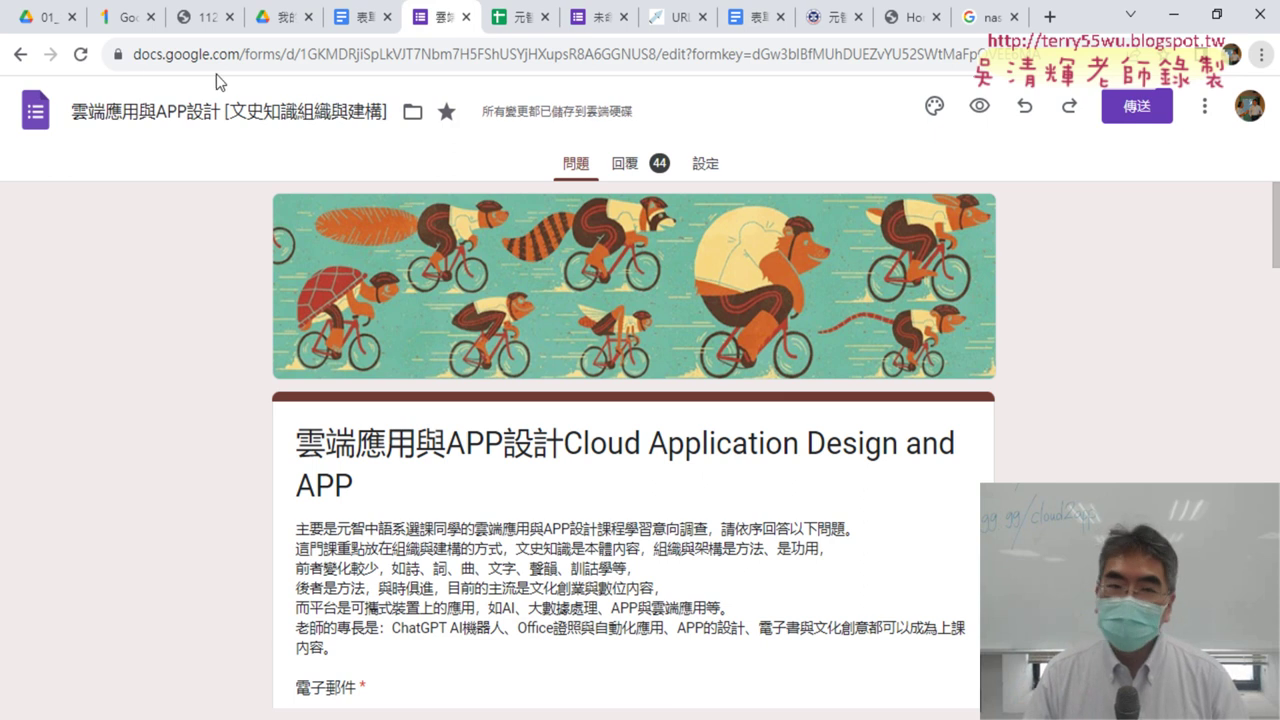
left_click(276, 24)
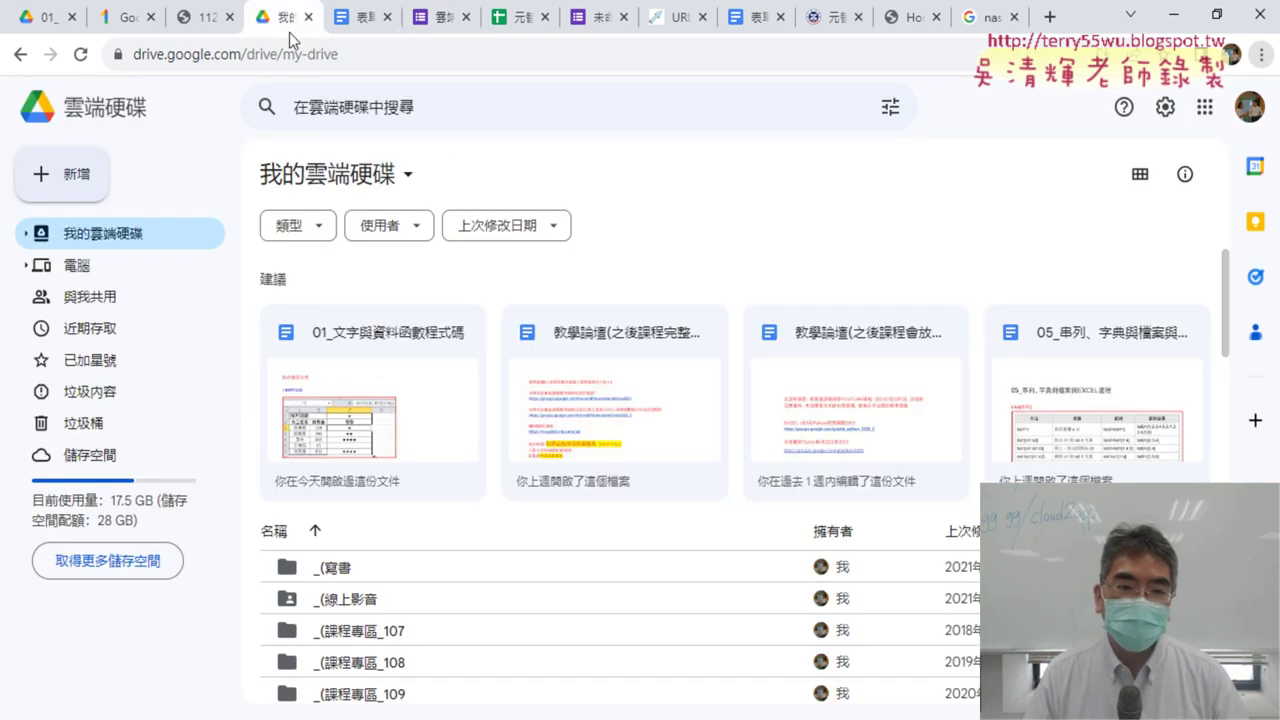
Open the gg.gg/cloud2app short link to the course folder.
left_click(389, 57)
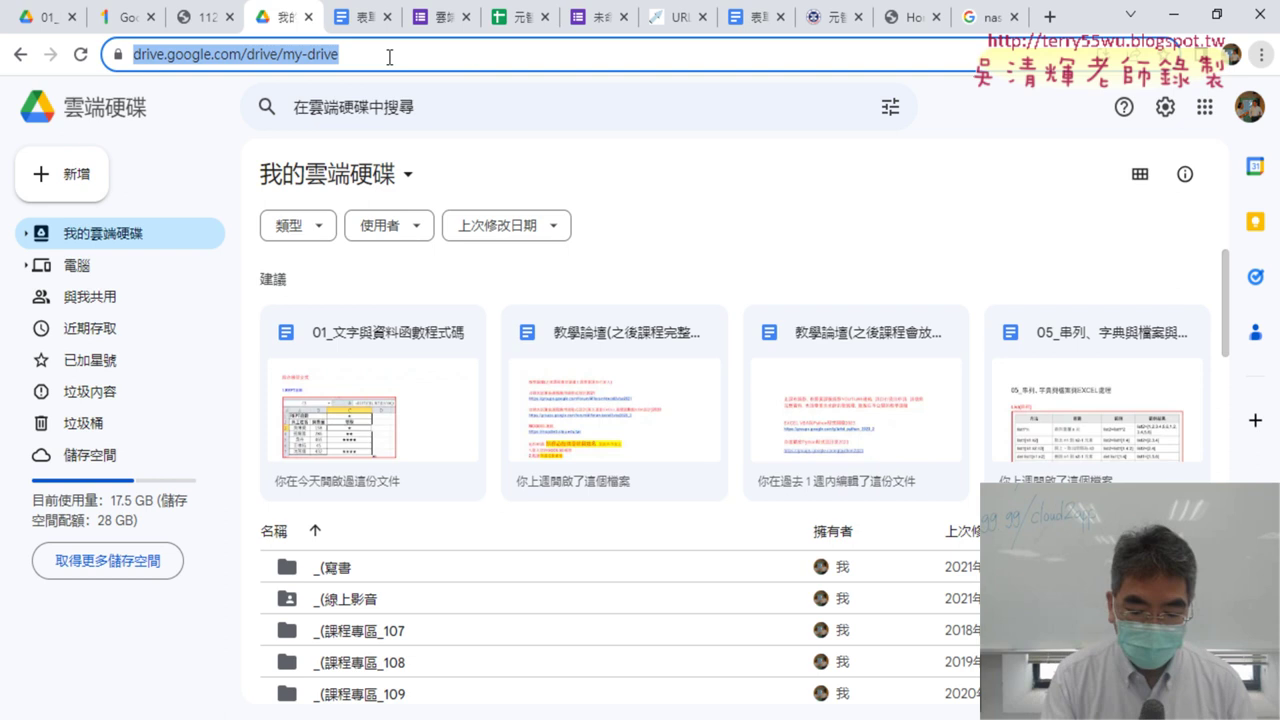
type("g")
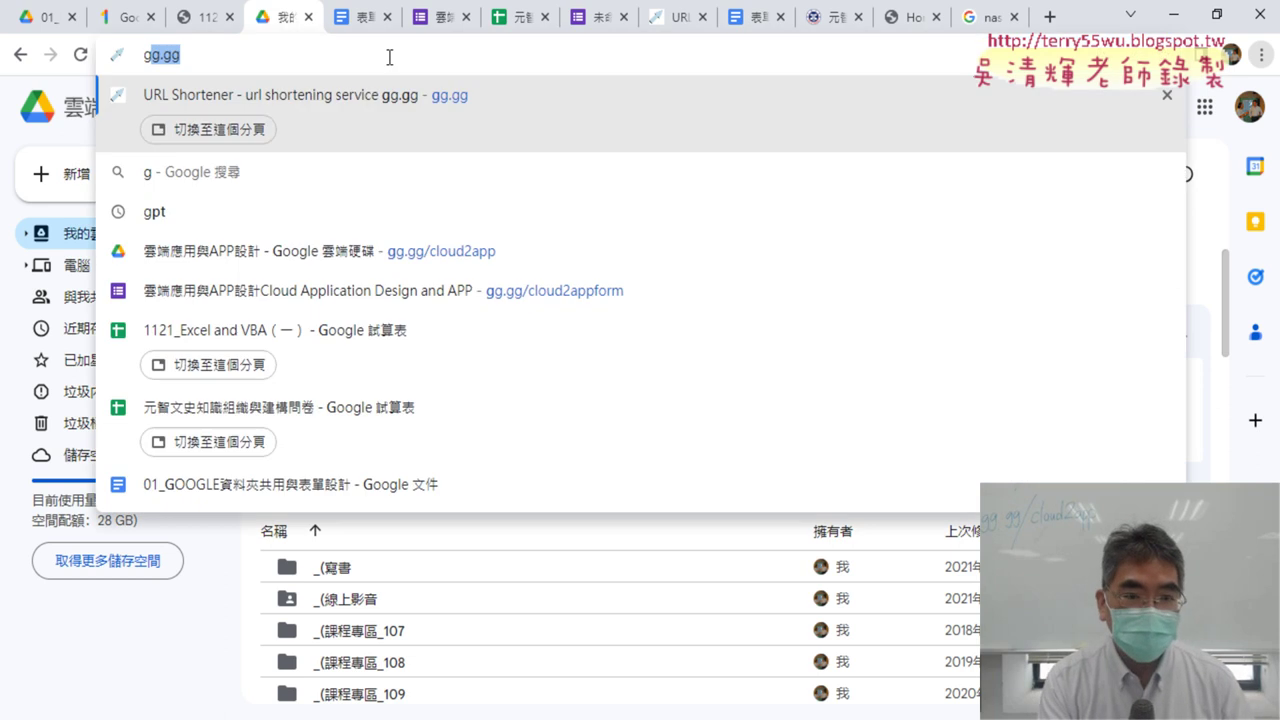
key("Down")
key("Down")
key("Down")
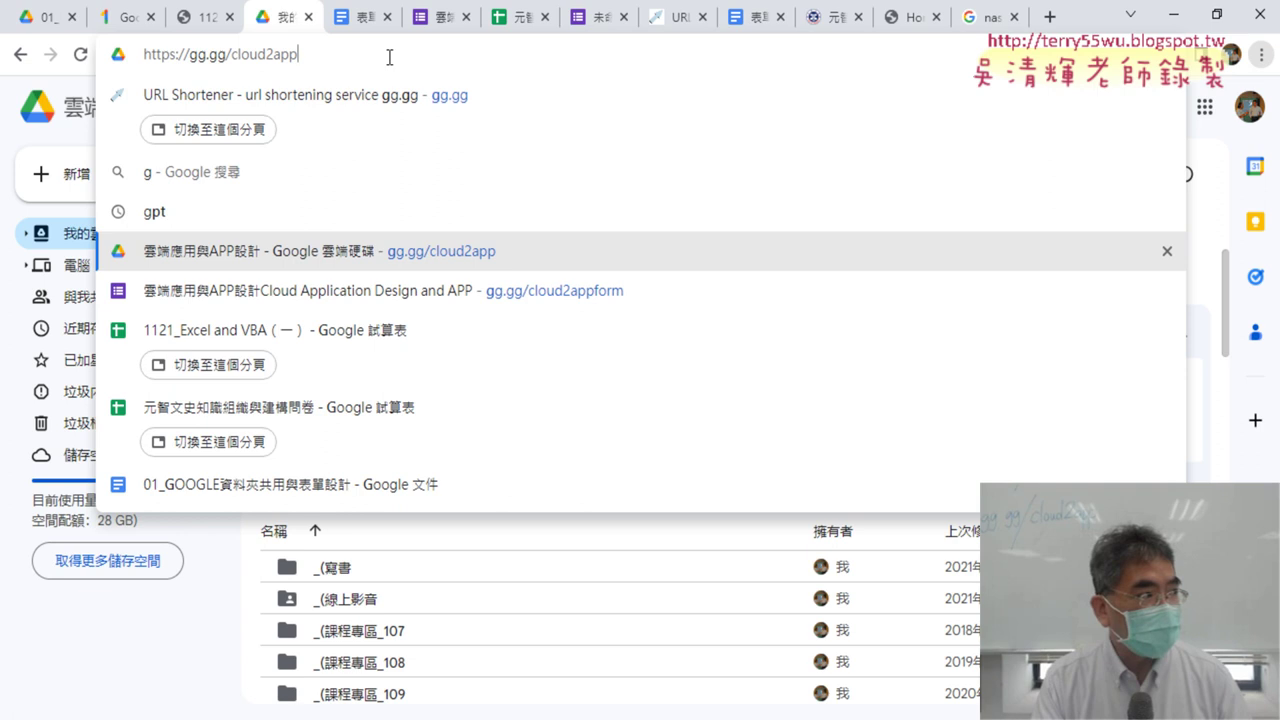
key("Return")
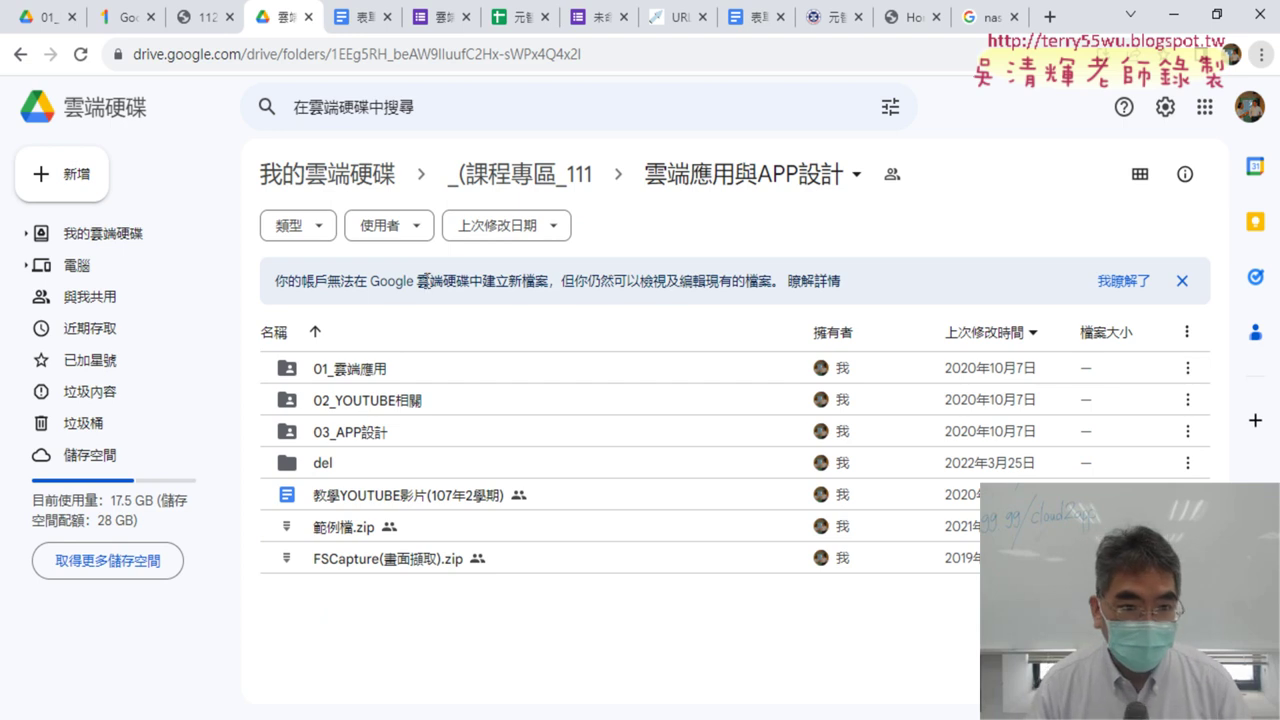
Highlight and dismiss the no-new-files account notice, then open the course folder's options menu.
left_click_drag(374, 281, 551, 282)
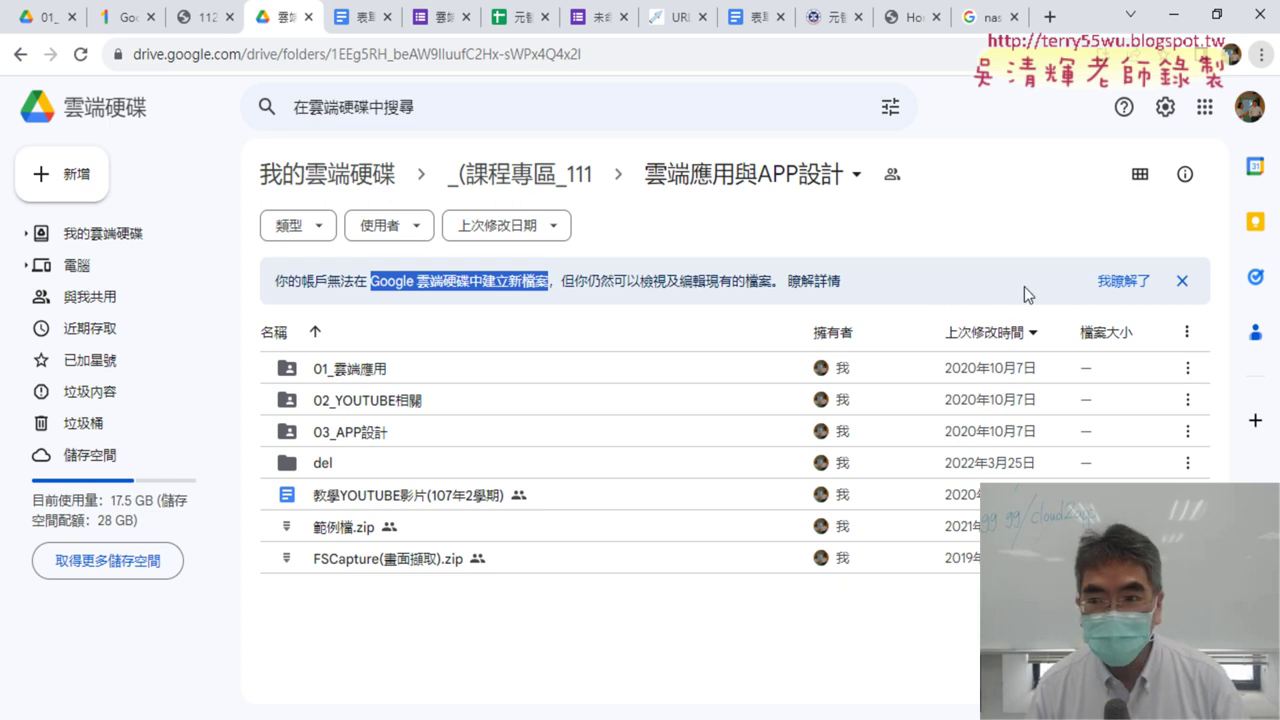
left_click(1183, 283)
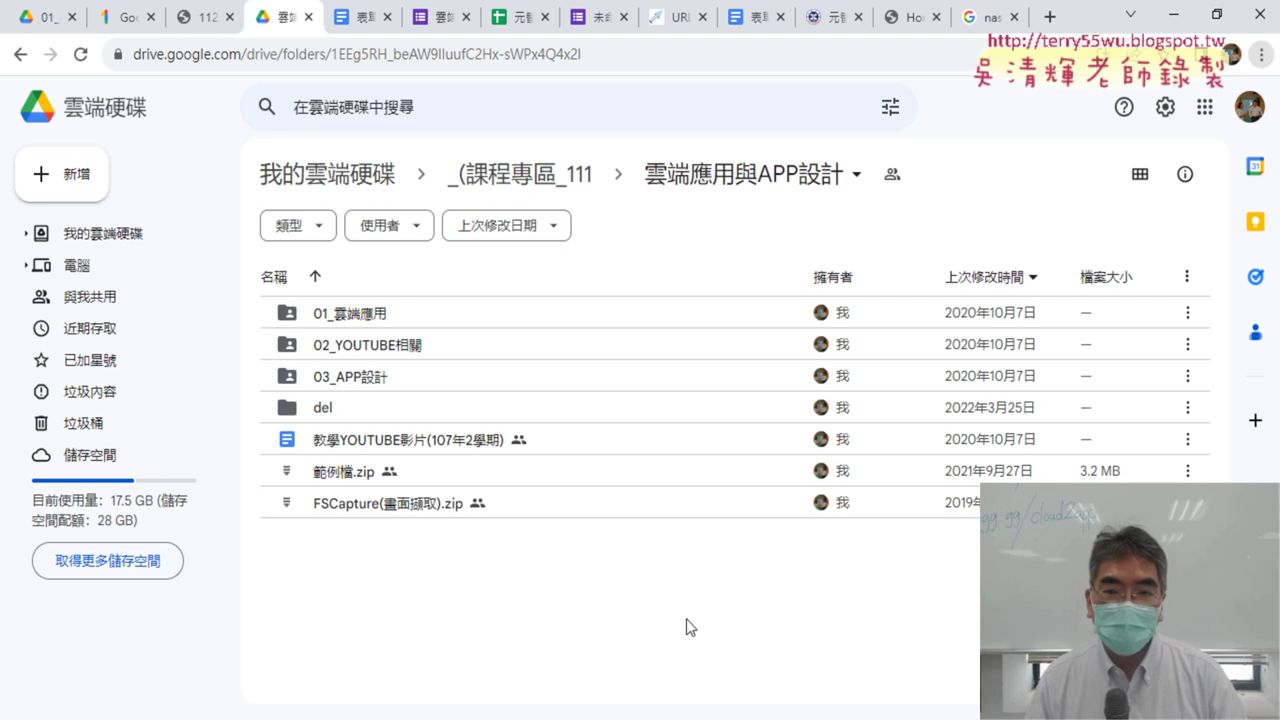
left_click(849, 178)
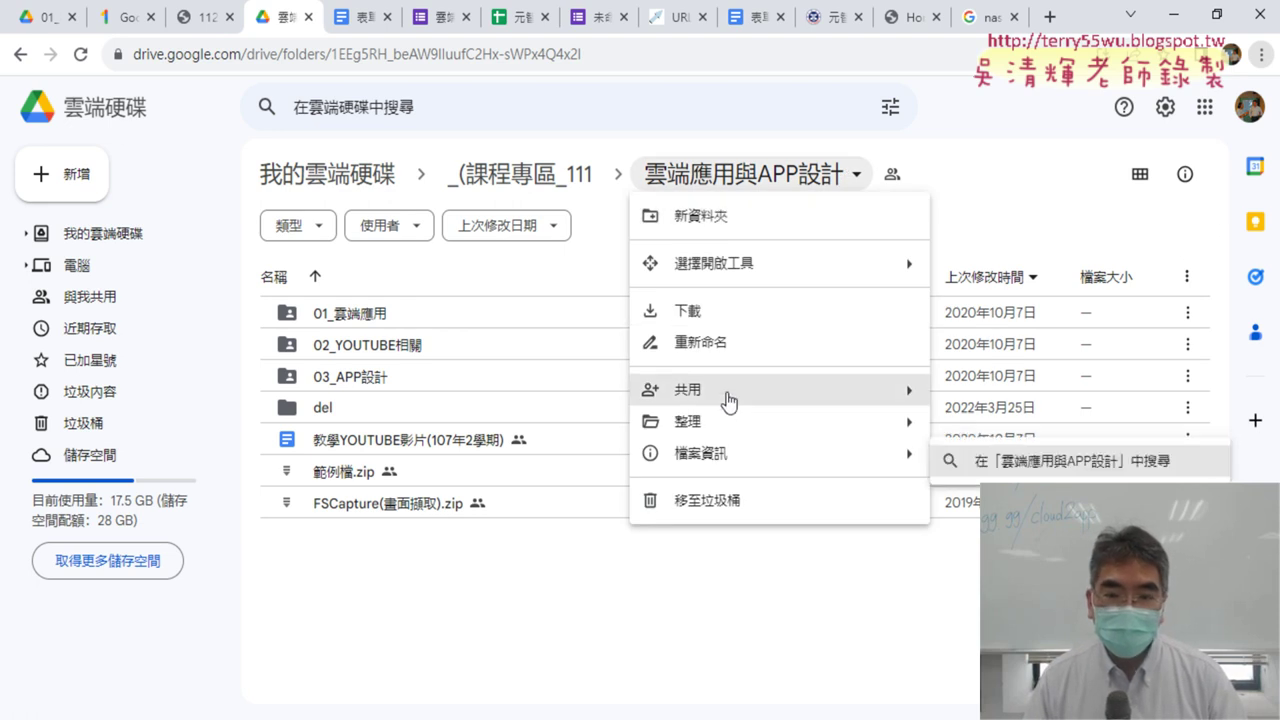
Open the course folder's sharing settings and mark the 限制 and anyone-with-the-link access options.
mouse_move(727, 400)
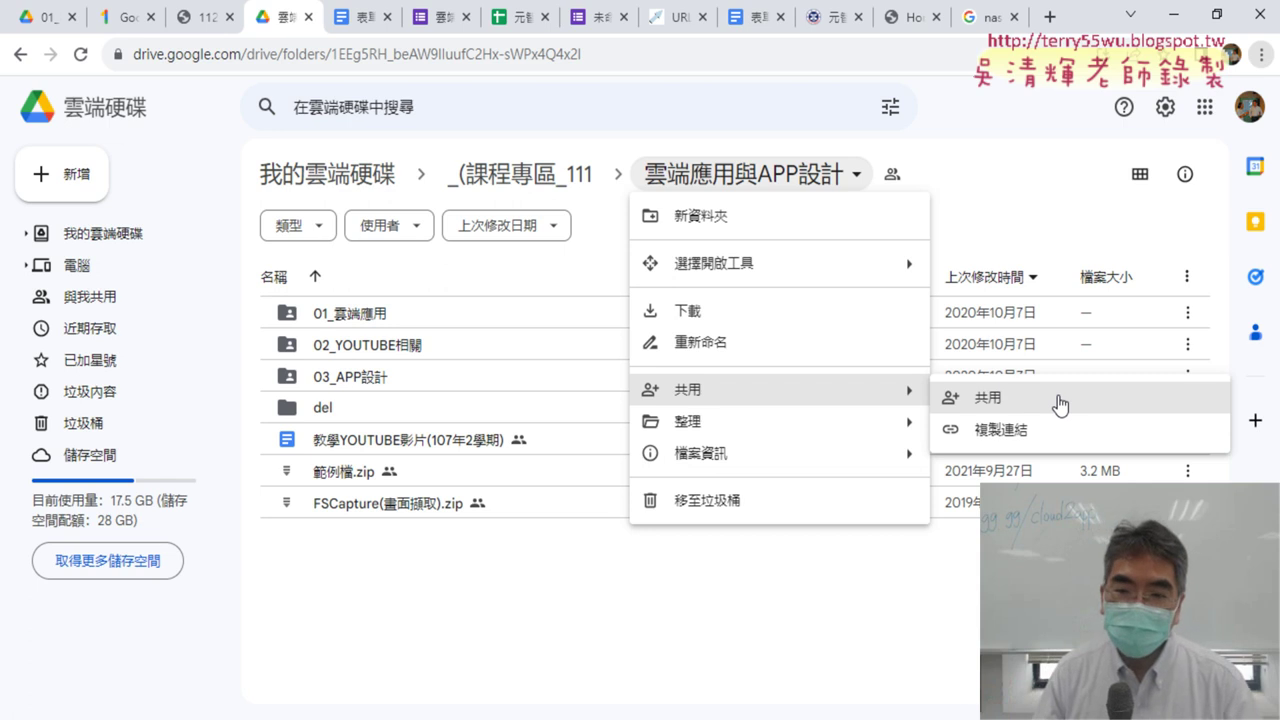
left_click(1060, 404)
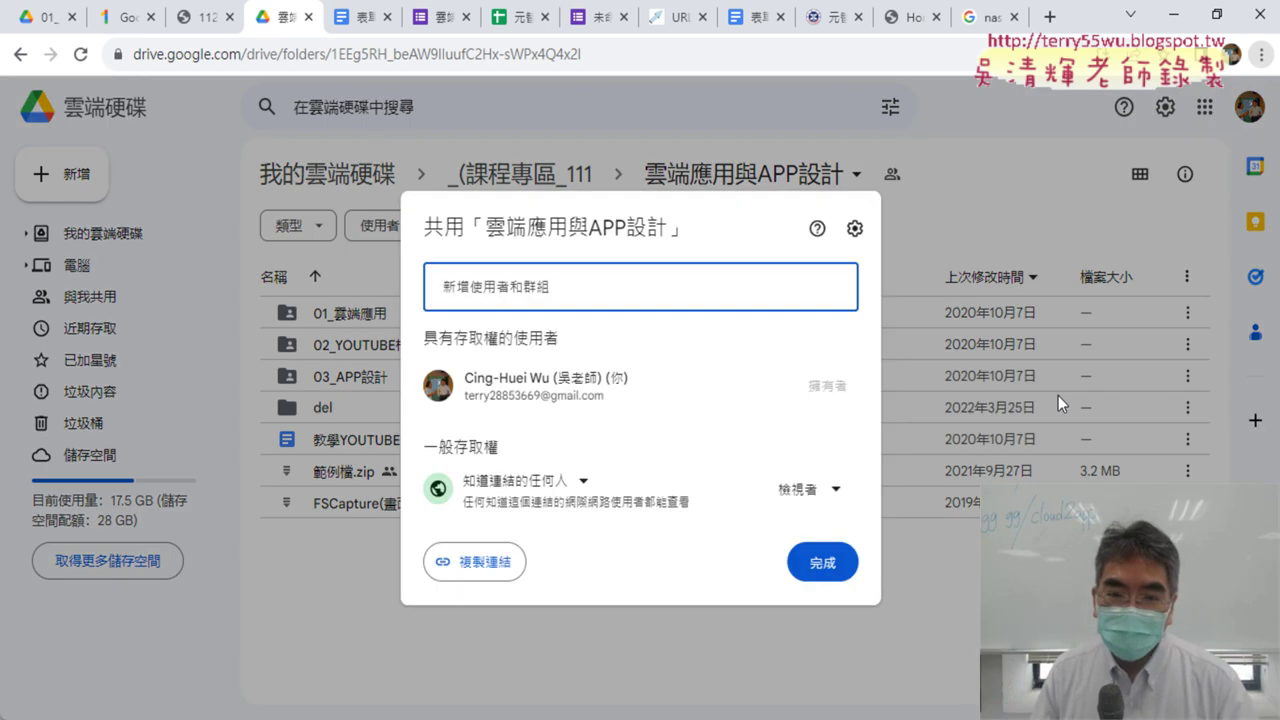
left_click(523, 482)
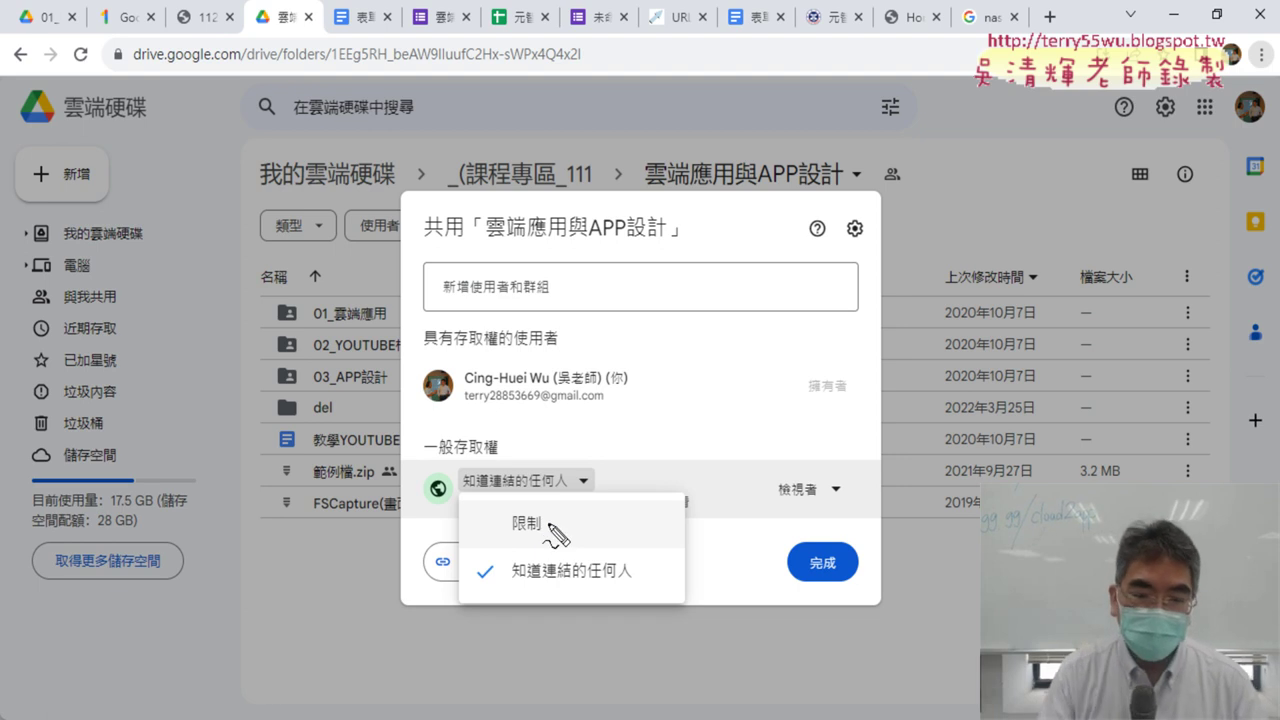
left_click_drag(530, 548, 540, 555)
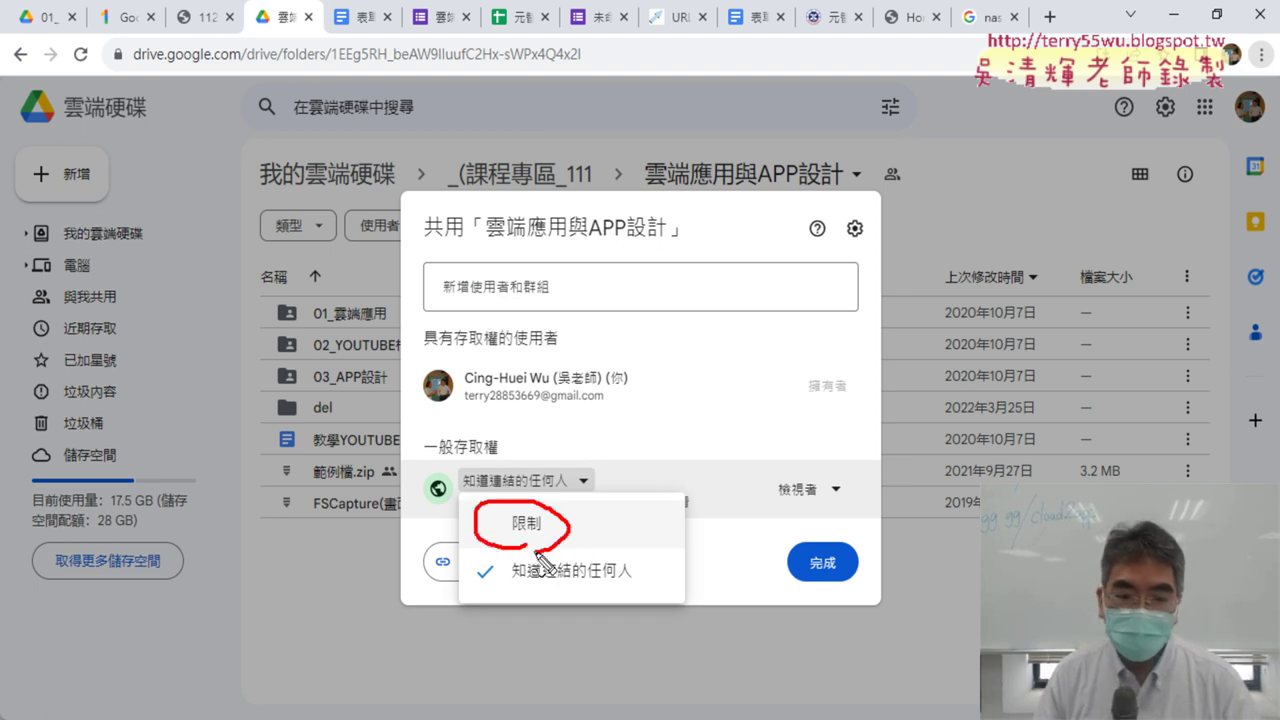
left_click_drag(465, 578, 472, 520)
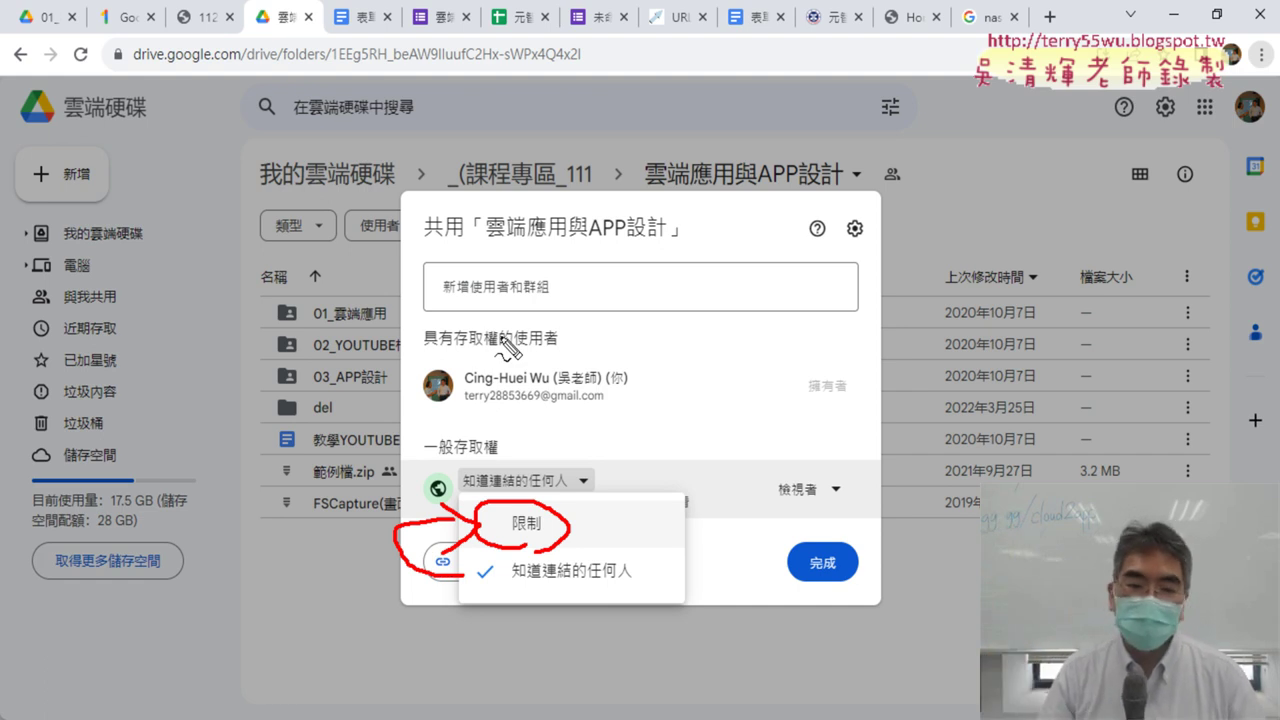
left_click_drag(515, 581, 631, 583)
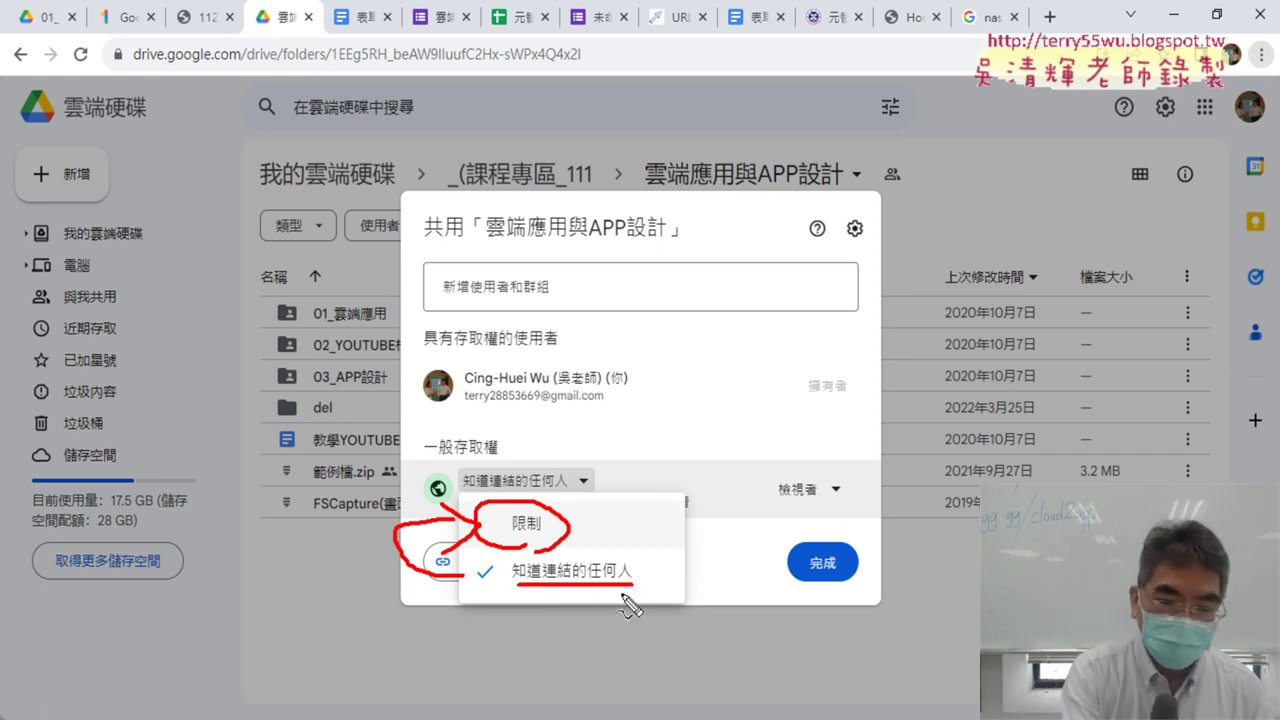
Keep general access as anyone with the link and show the 檢視者 role choices.
key("Escape")
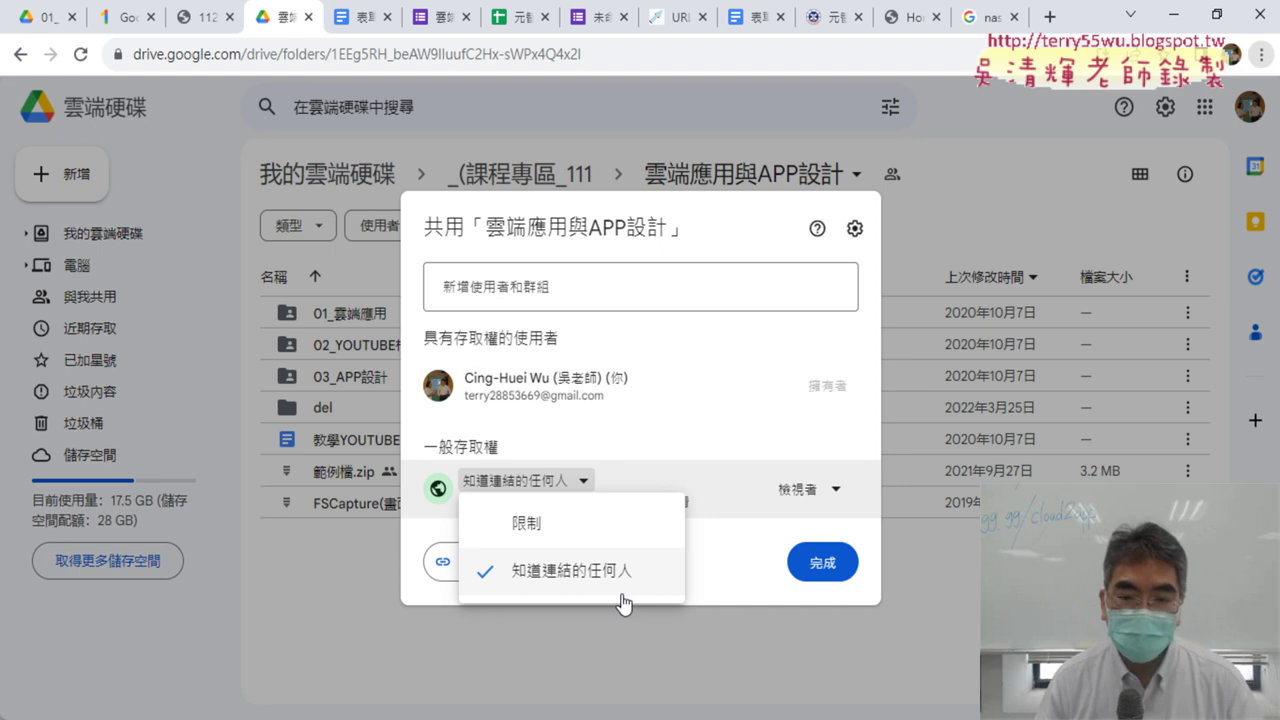
left_click(625, 585)
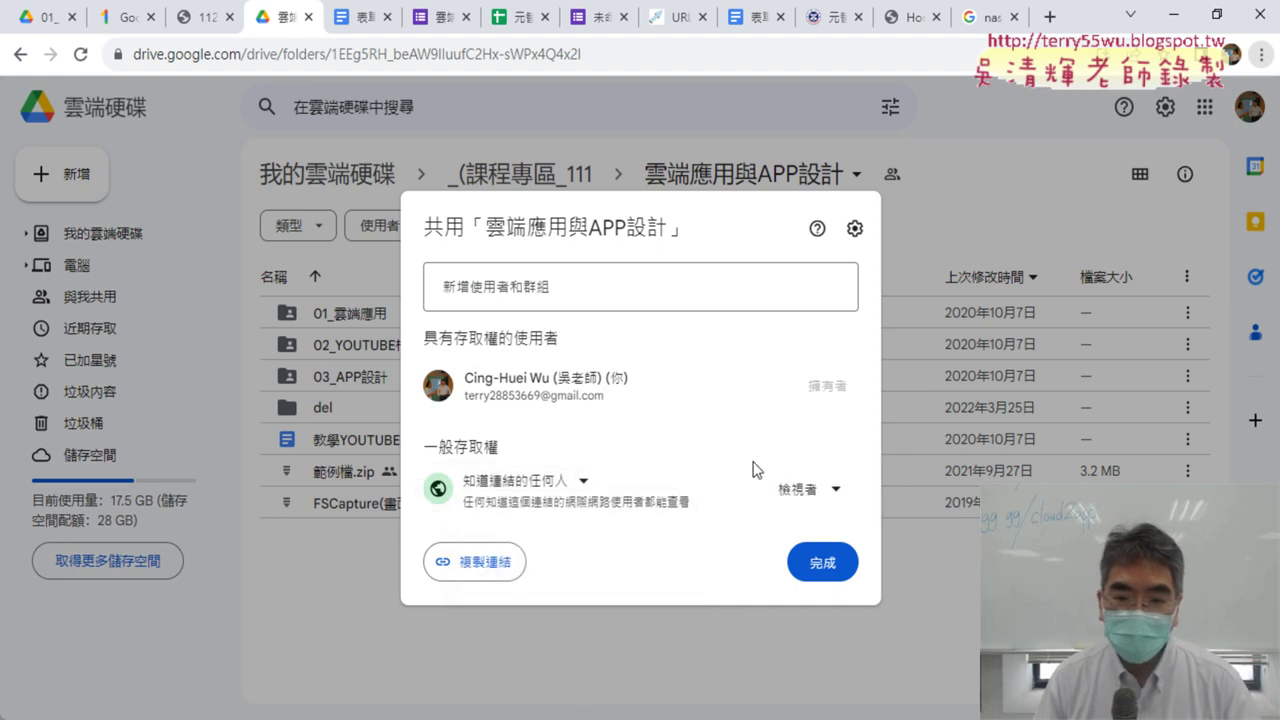
left_click(838, 490)
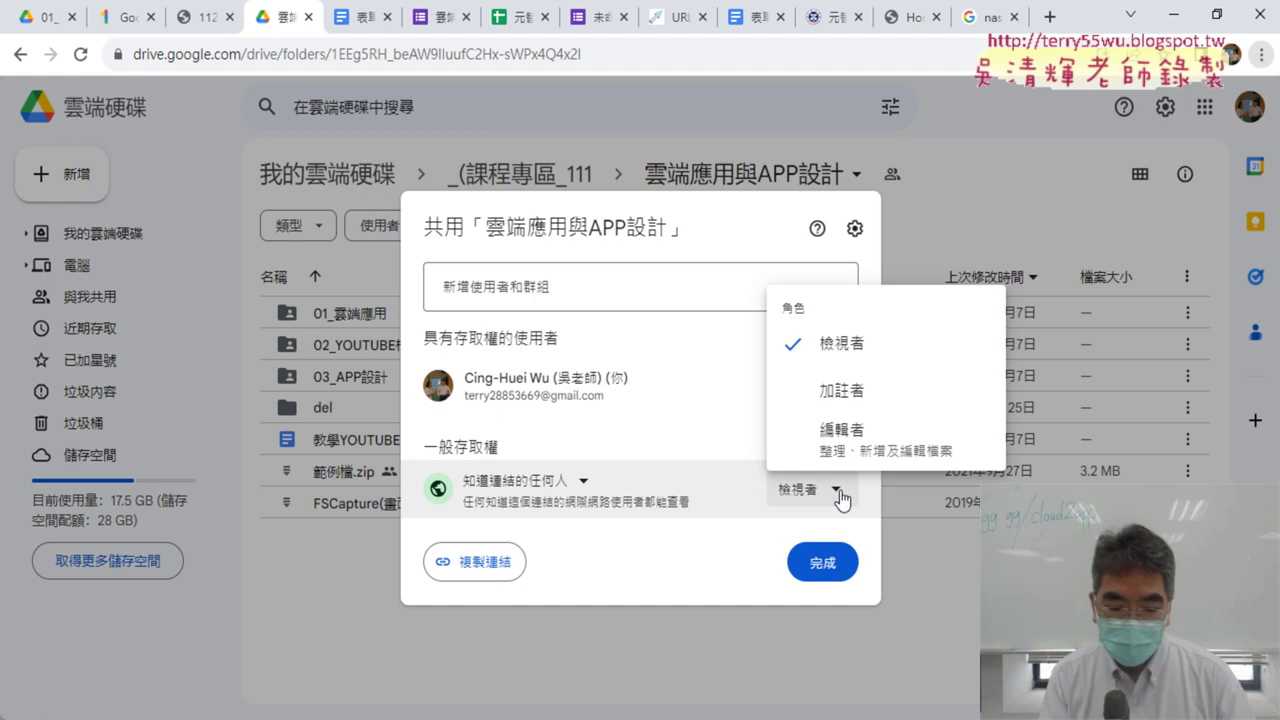
With the screen pen, circle the 檢視者 role and underline the 編輯者 description.
key("ctrl+2")
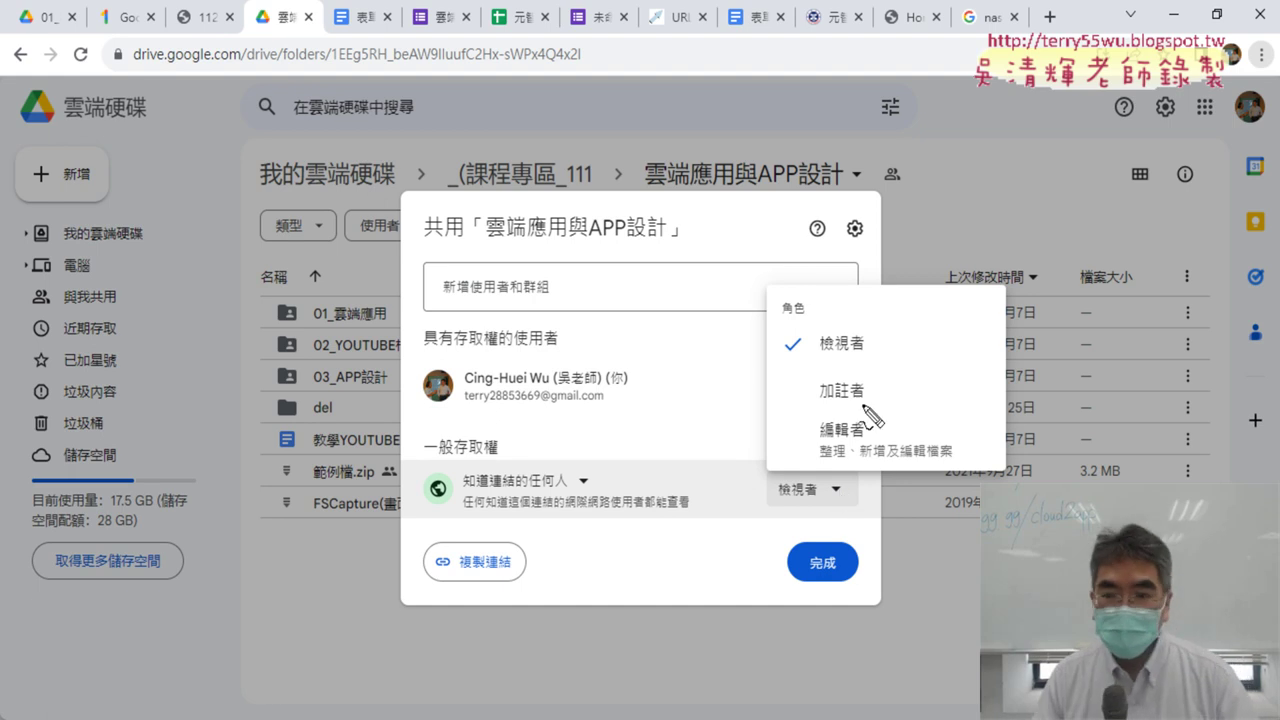
mouse_move(862, 368)
left_mouse_down()
mouse_move(852, 340)
mouse_move(866, 372)
left_mouse_up()
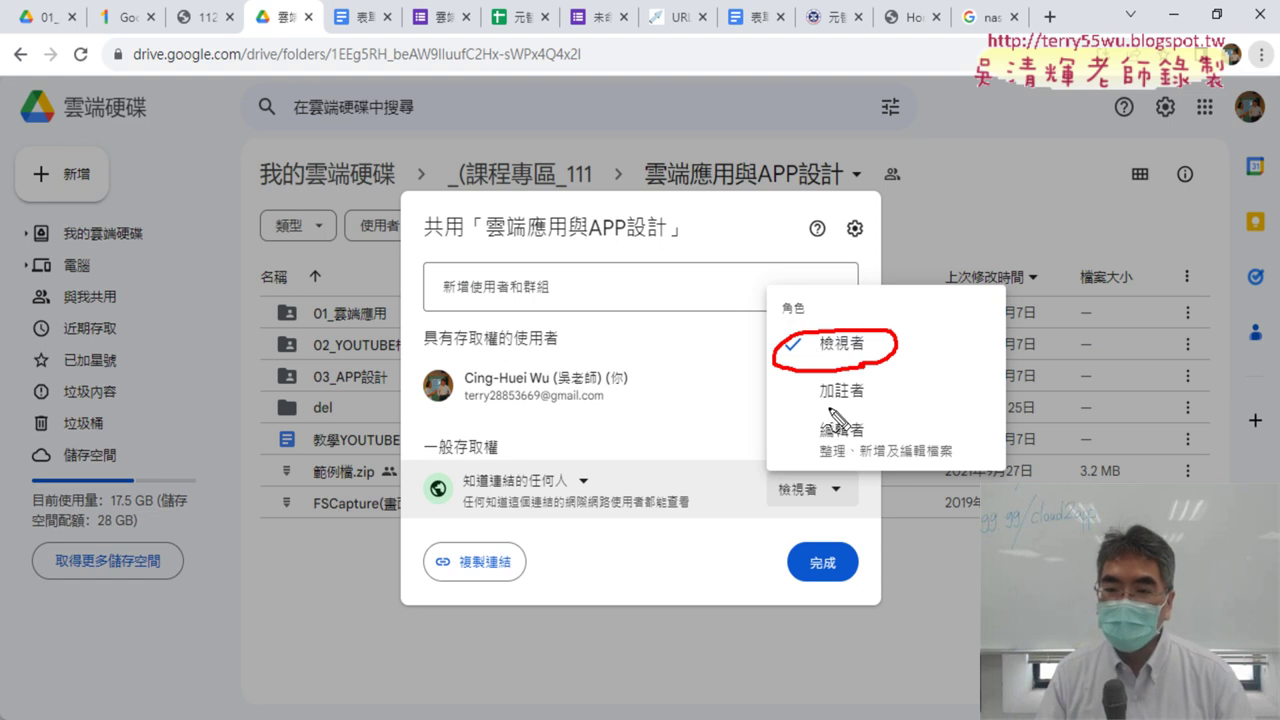
mouse_move(950, 467)
left_mouse_down()
mouse_move(785, 452)
mouse_move(922, 470)
left_mouse_up()
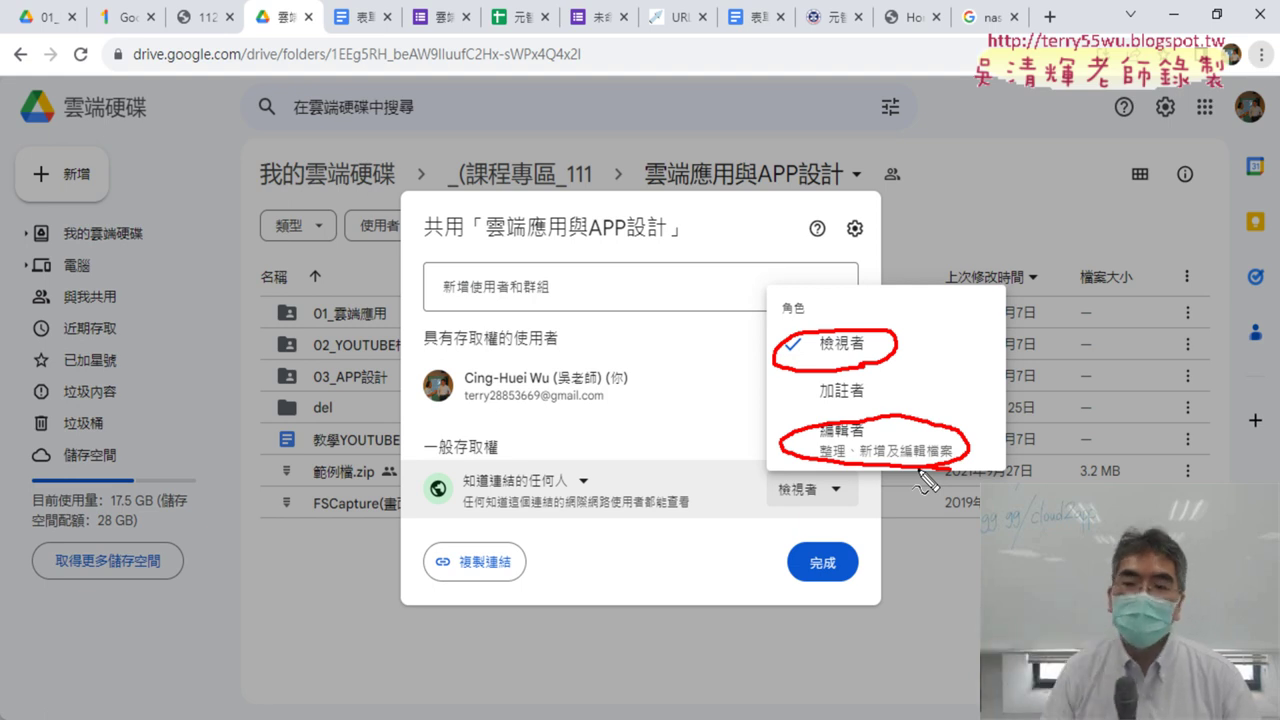
Mark 編輯者 and 知道連結的任何人 with pen ink, clear the ink, and close the Share dialog.
mouse_move(665, 465)
left_mouse_down()
mouse_move(788, 452)
mouse_move(745, 490)
left_mouse_up()
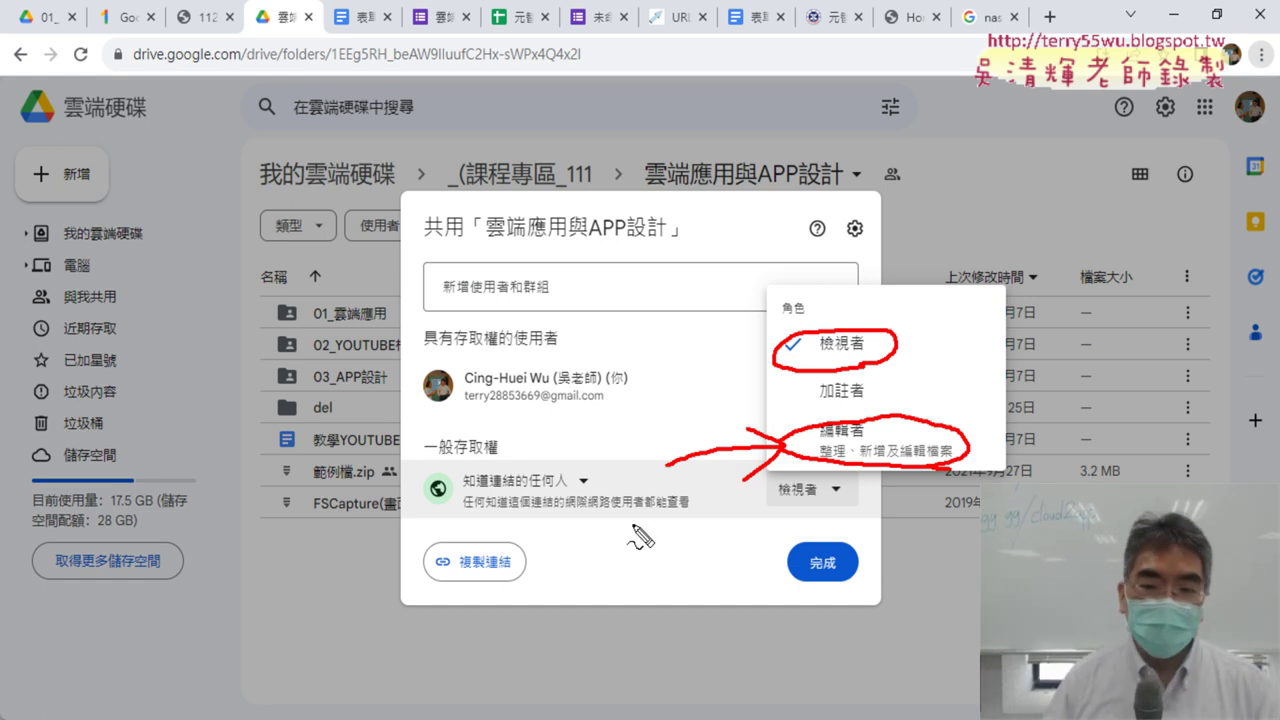
left_click_drag(560, 514, 575, 516)
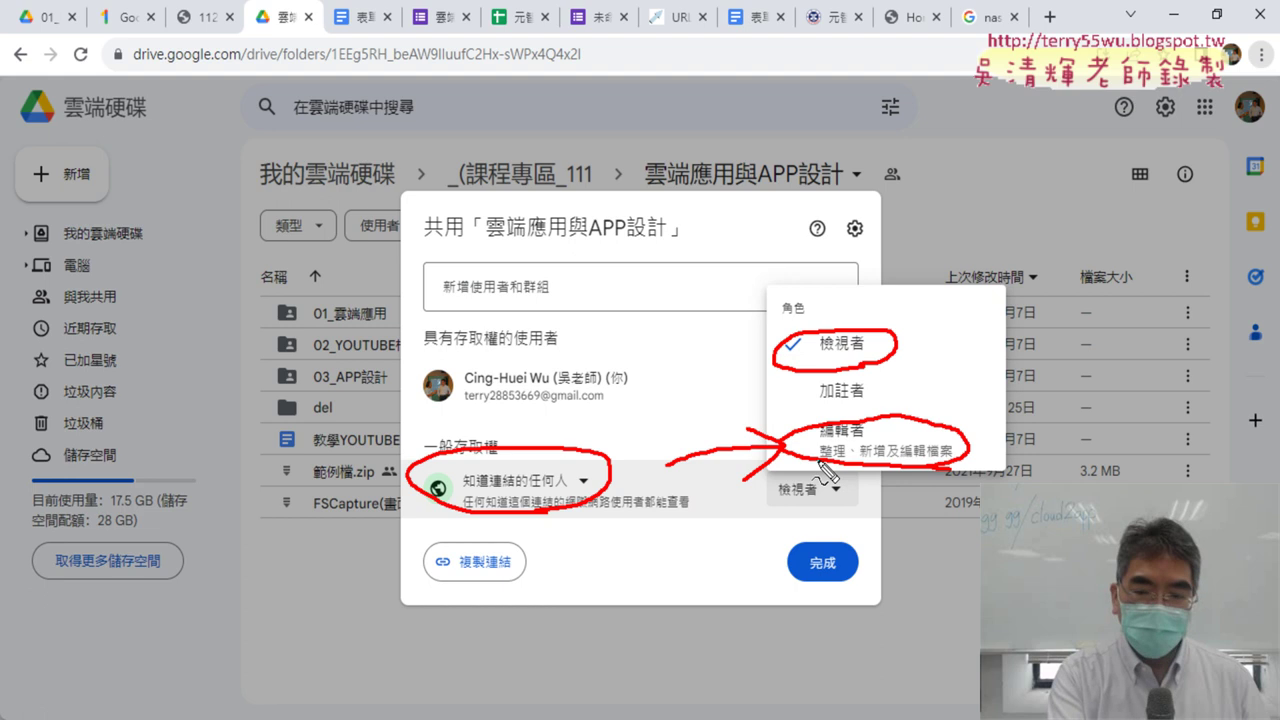
key("Escape")
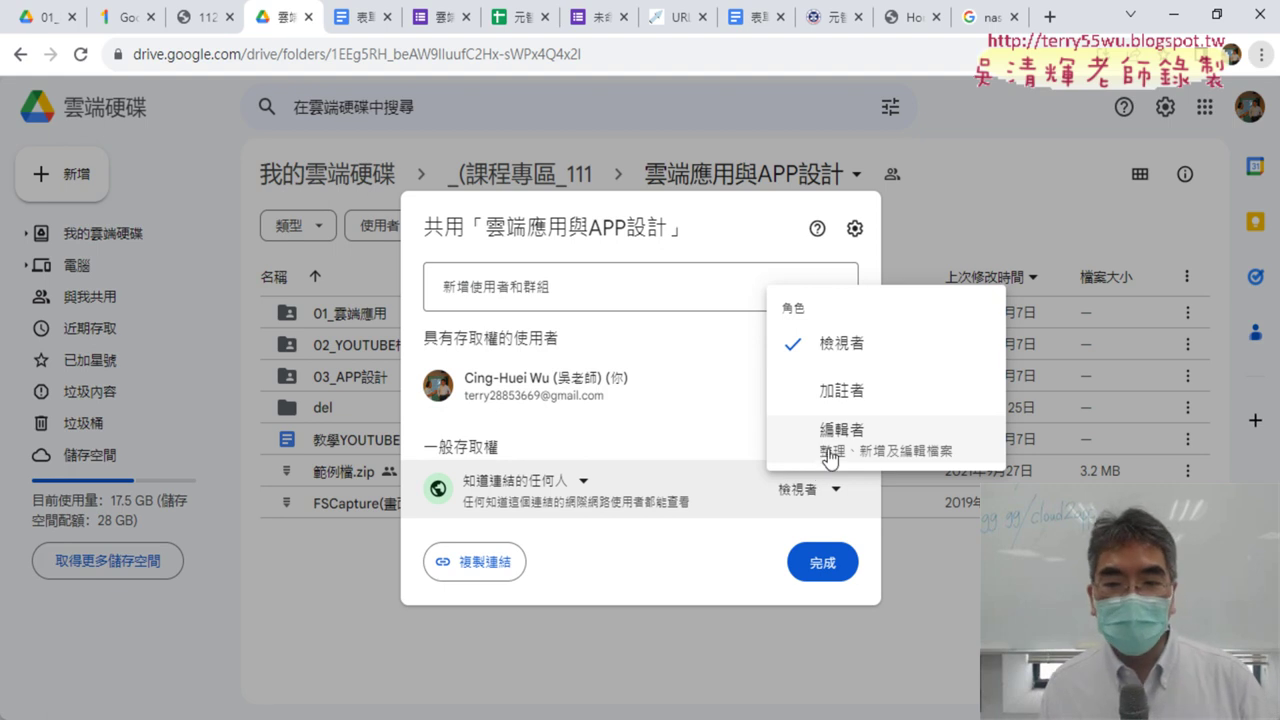
left_click(945, 211)
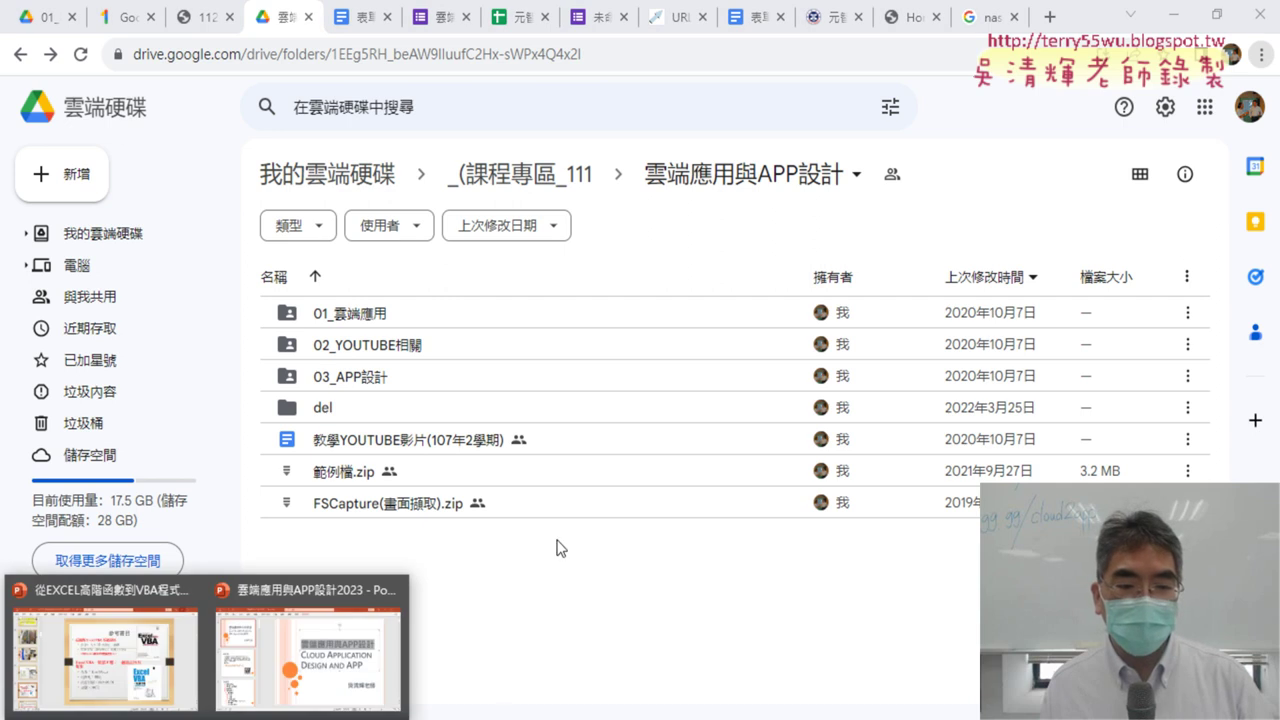
Switch to the 雲端應用與APP設計2023 deck, show slide 3 課程綱要, and circle 地圖.
left_click(344, 650)
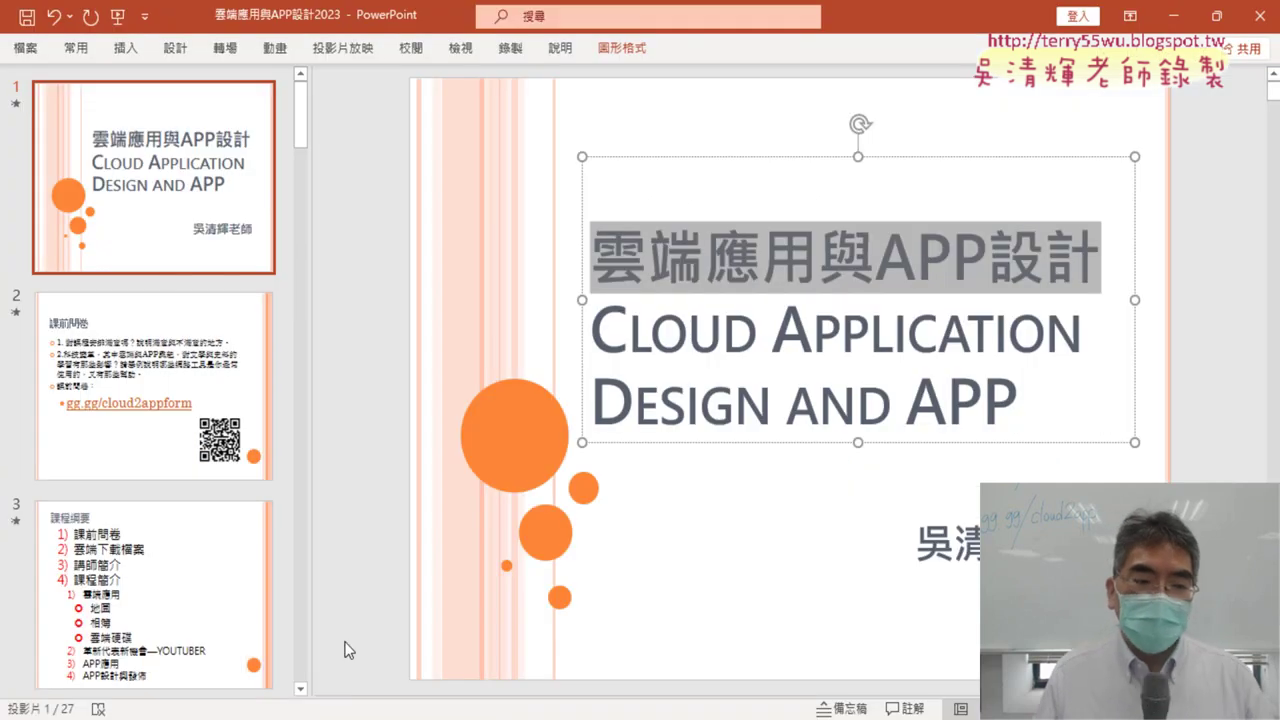
left_click(228, 622)
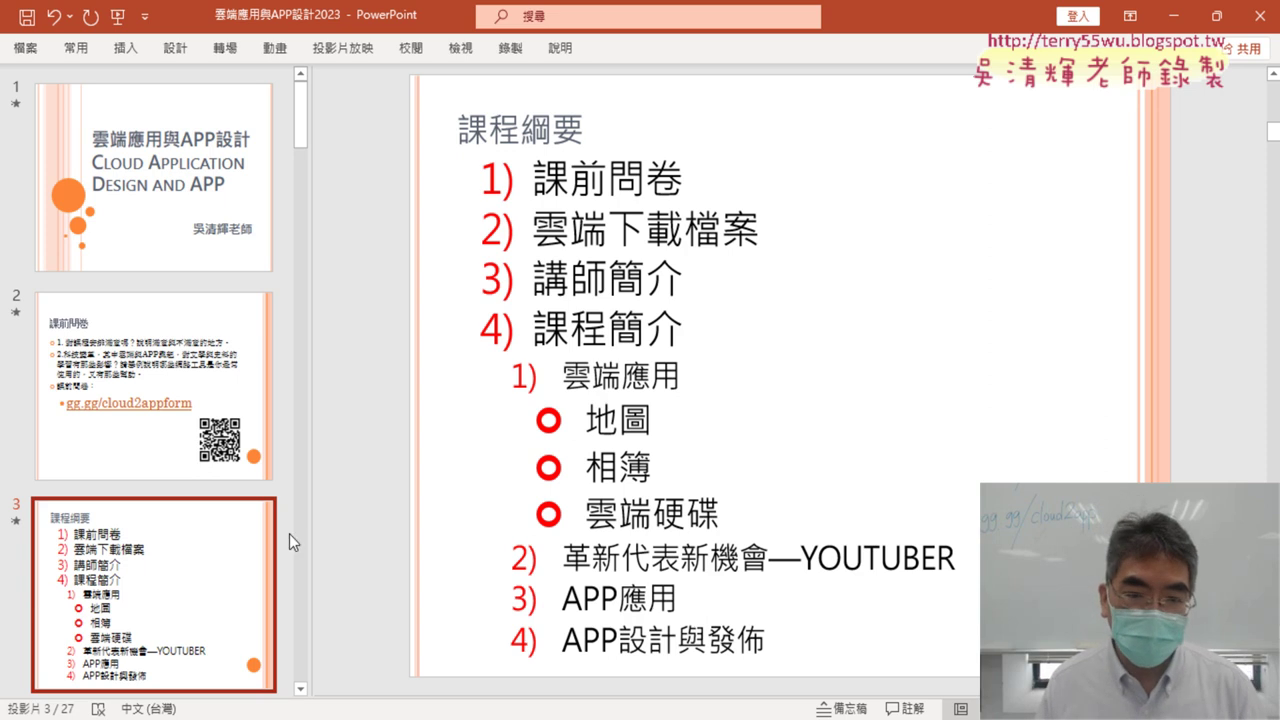
left_click(330, 535)
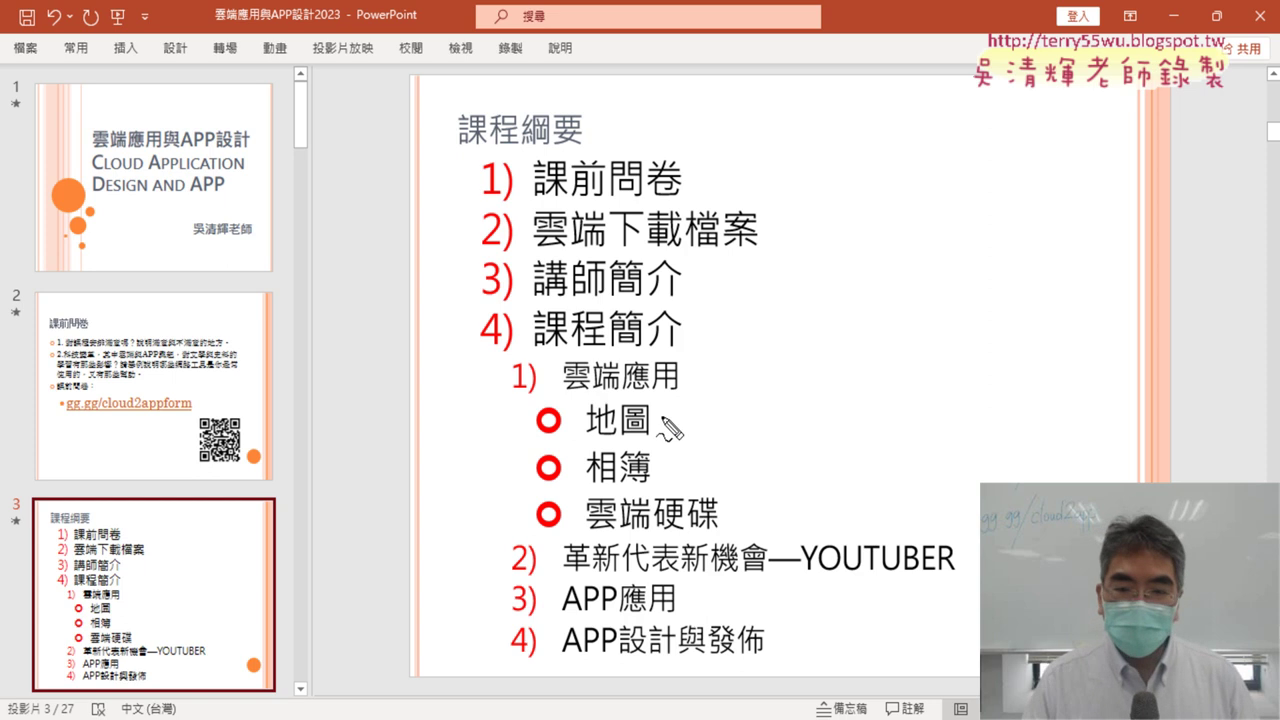
mouse_move(658, 439)
left_mouse_down()
mouse_move(598, 450)
mouse_move(660, 440)
left_mouse_up()
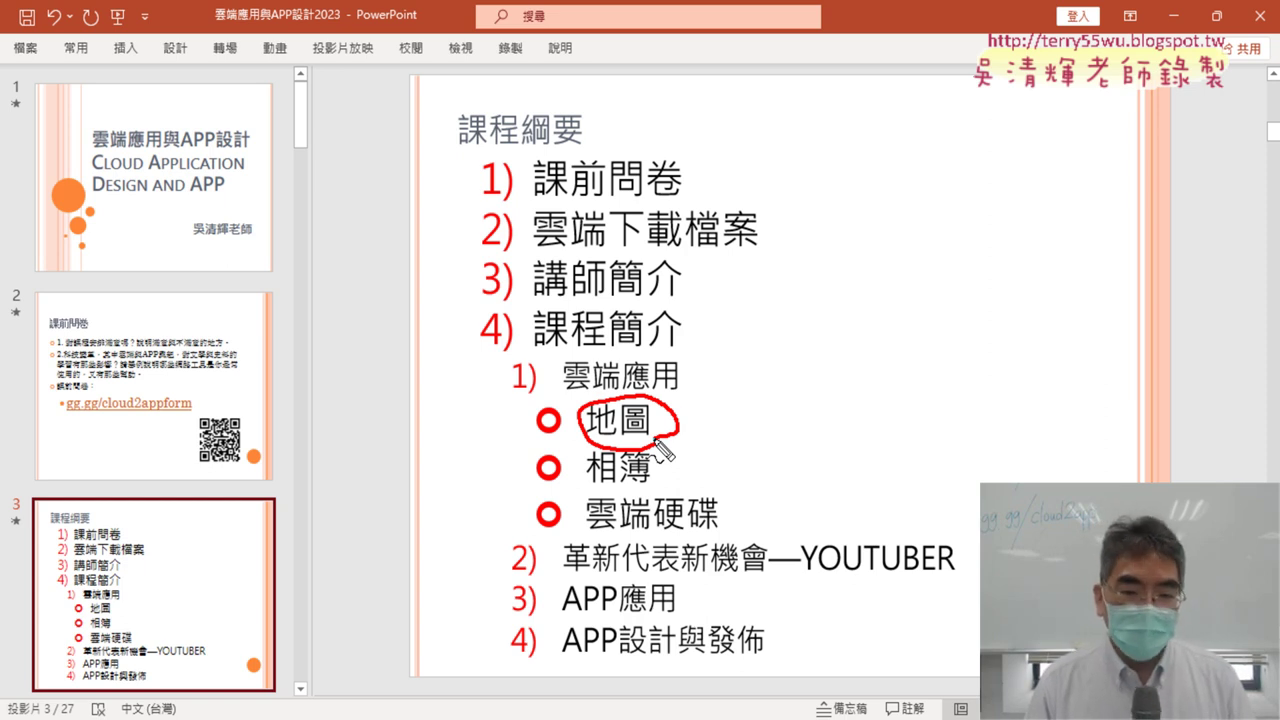
key("Escape")
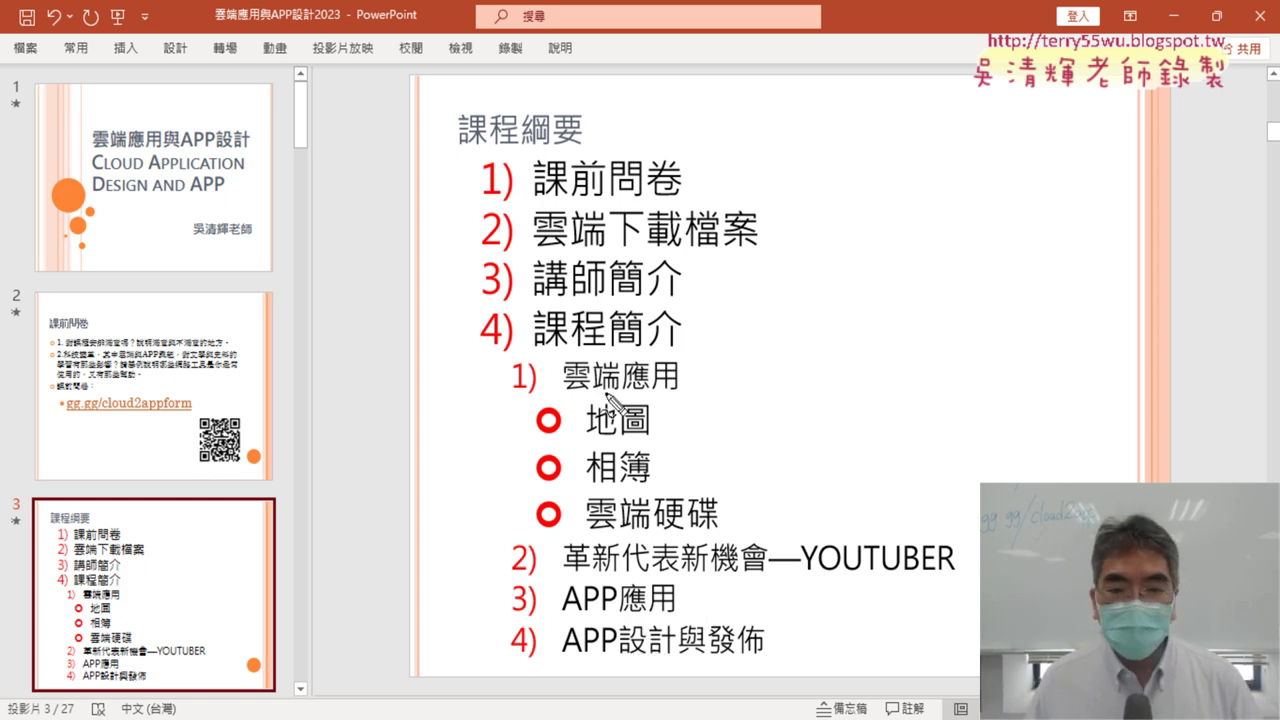
left_click_drag(566, 392, 636, 396)
left_click_drag(655, 548, 592, 418)
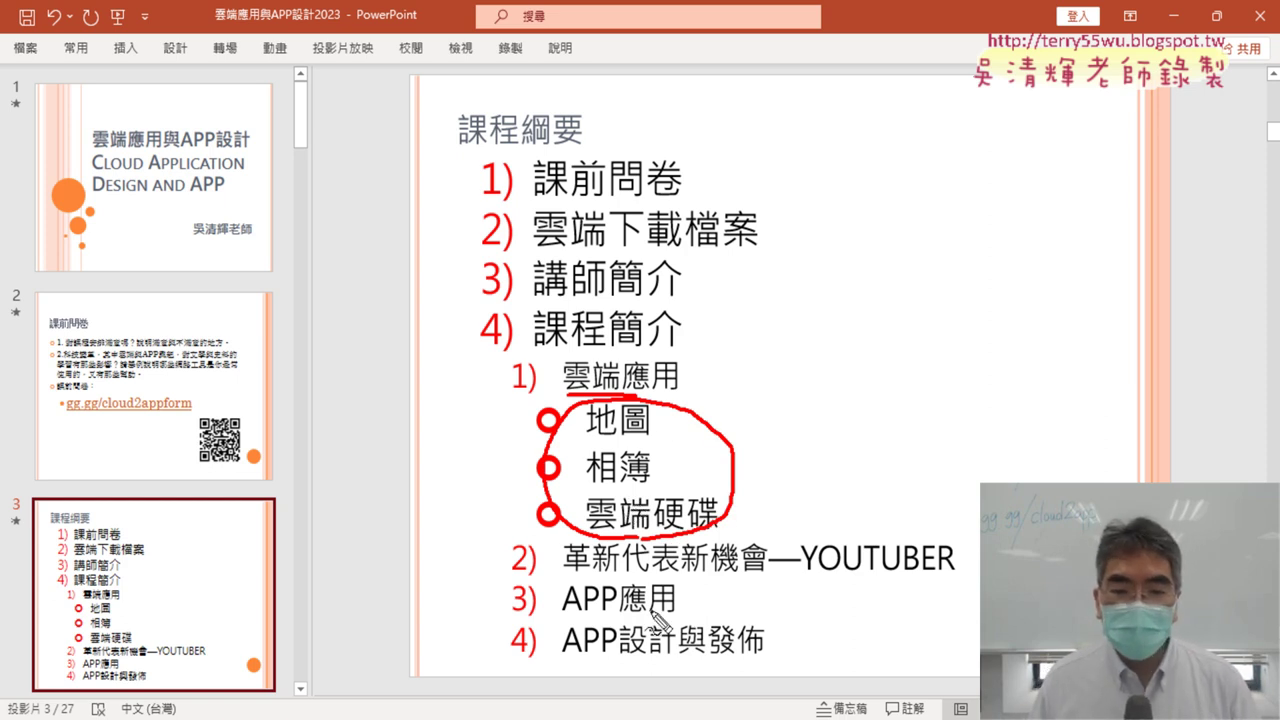
left_click_drag(650, 622, 706, 606)
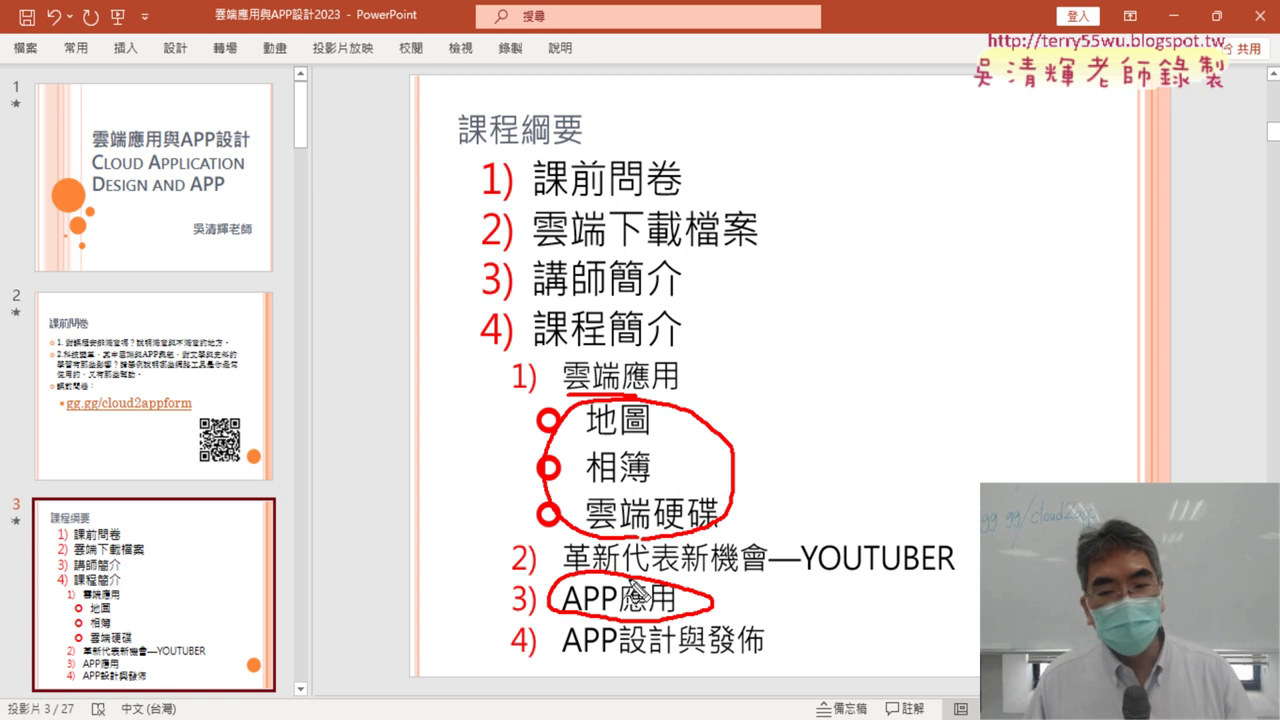
key("Escape")
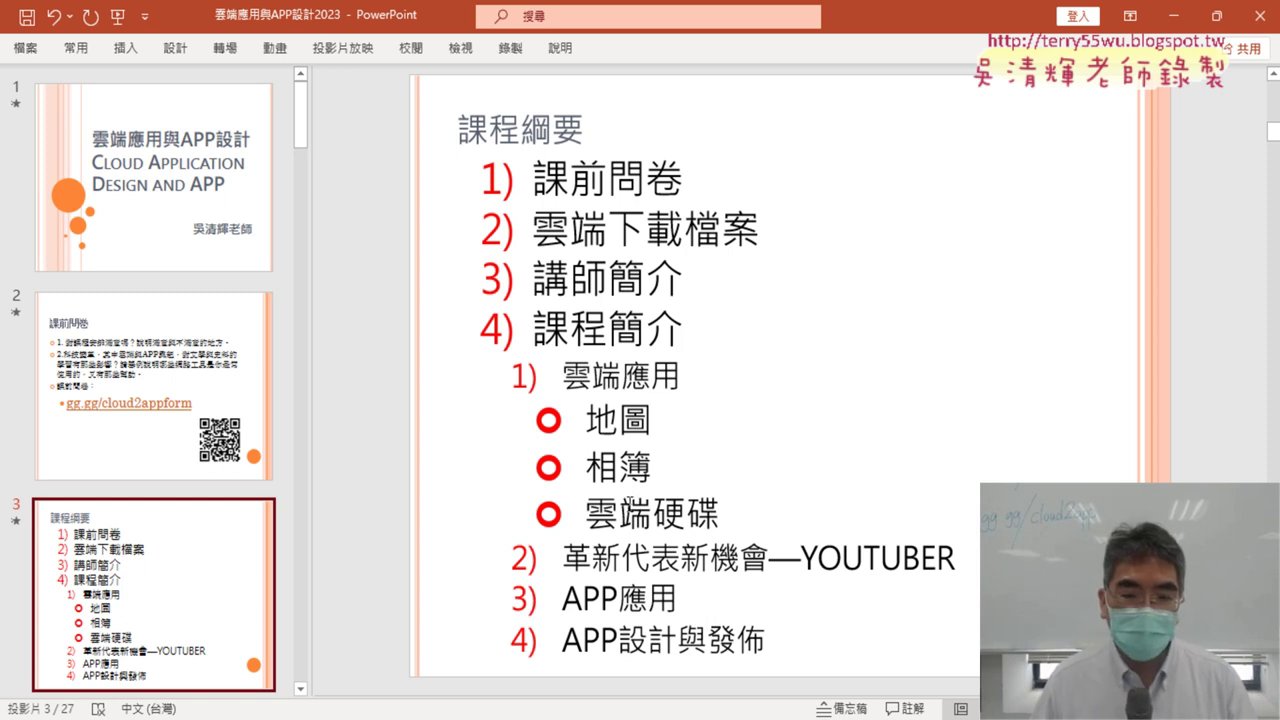
Advance from slide 4 through slide 5 to slide 6, the Google search screenshot collage.
key("Page_Down")
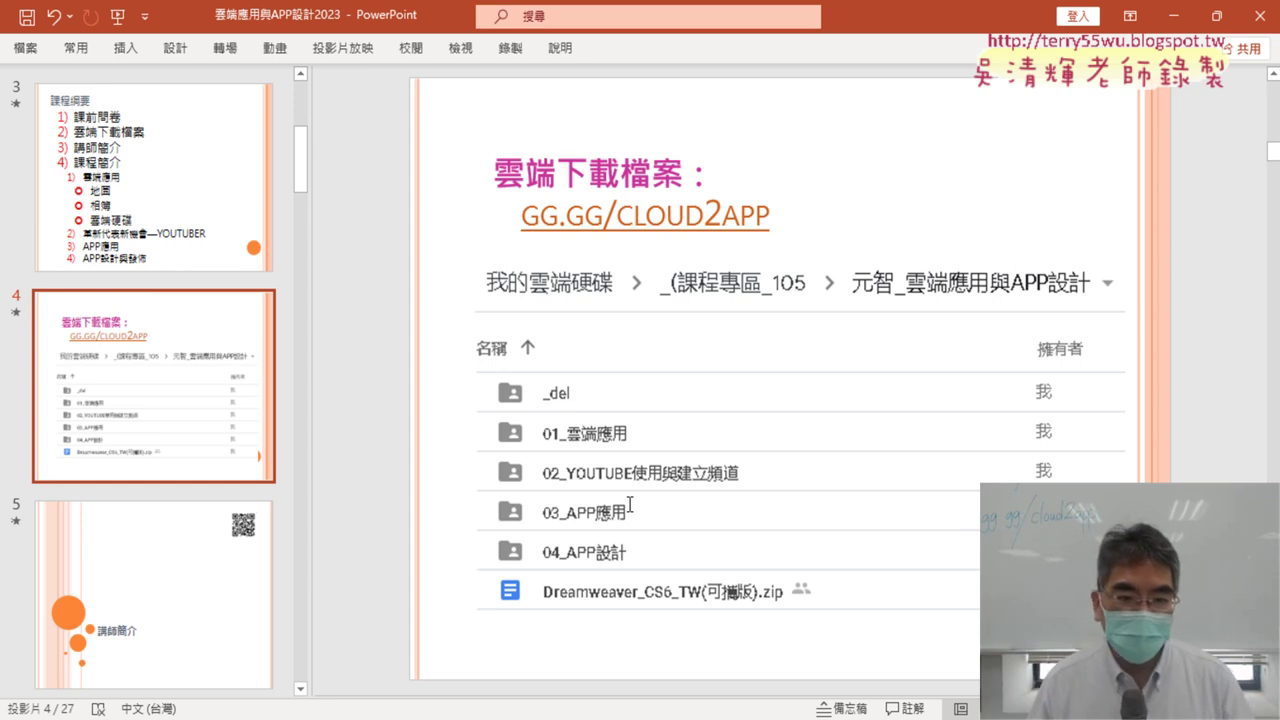
scroll(630, 505, "down", 1)
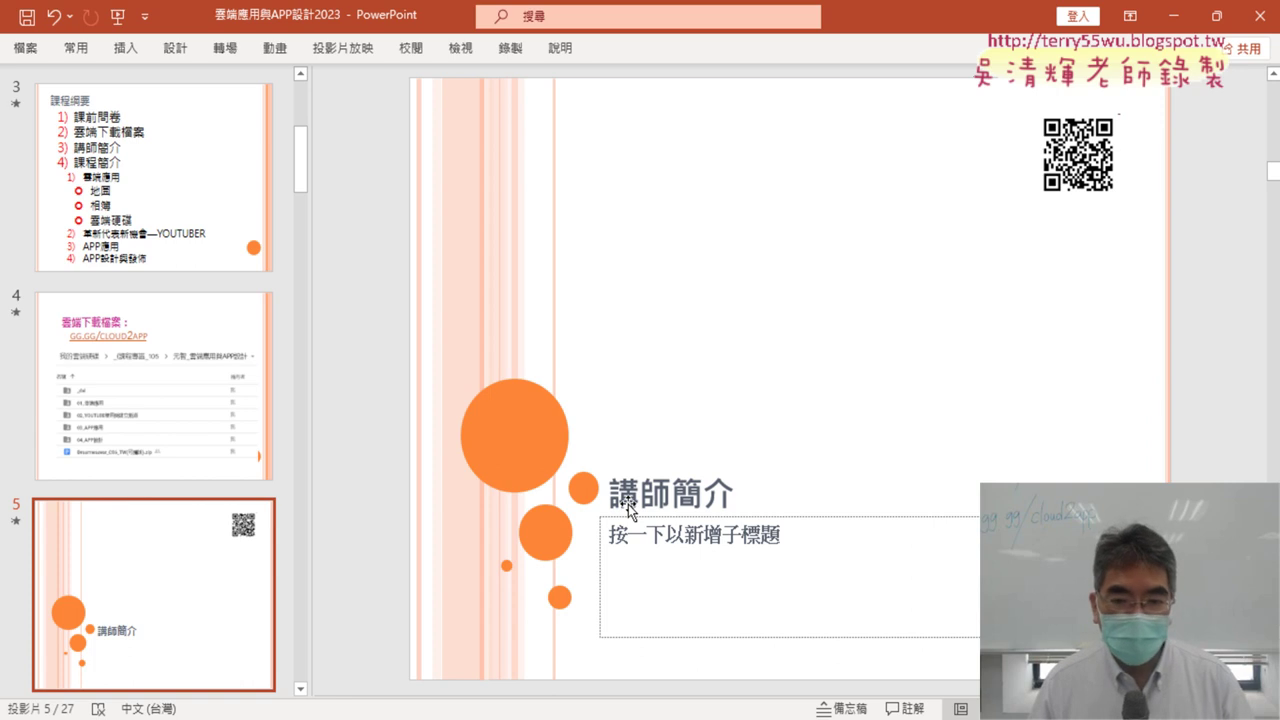
scroll(628, 504, "down", 1)
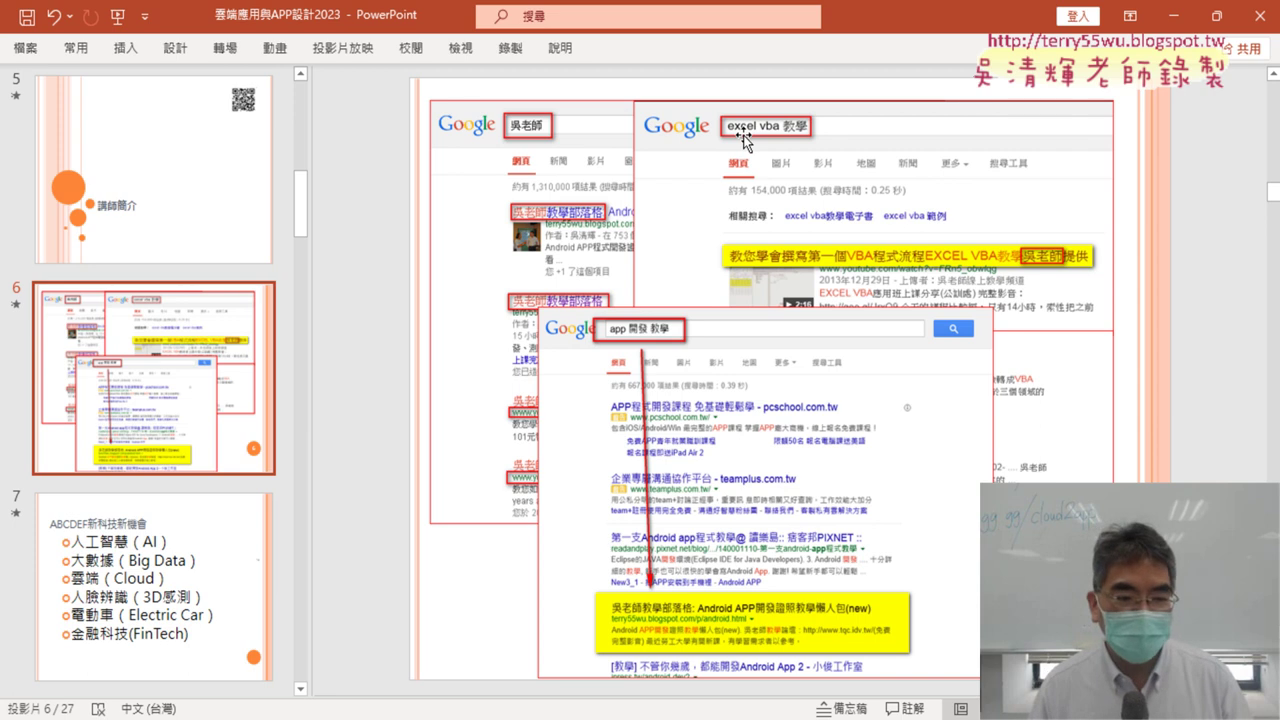
Select the slide 7 thumbnail to display ABCDEF新科技新機會.
left_click(193, 572)
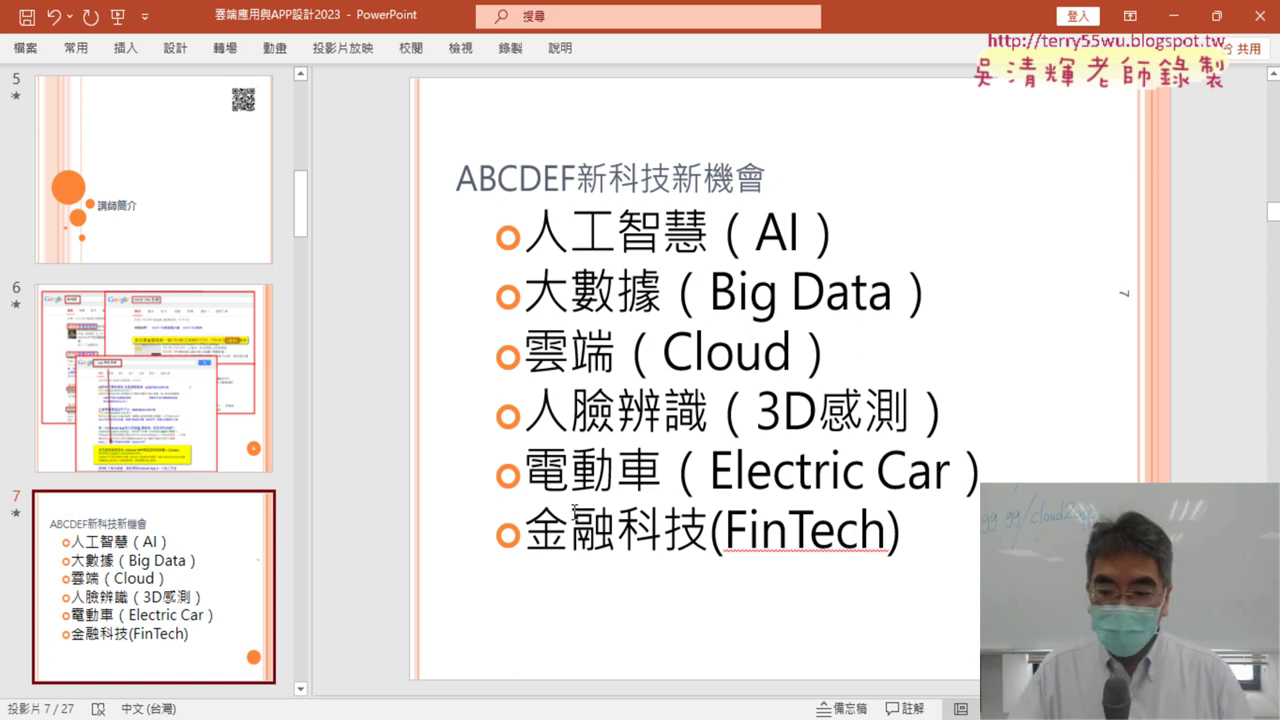
From the Google results for gpt, reach OpenAI, sign in with Google, and launch ChatGPT.
key("alt+Tab")
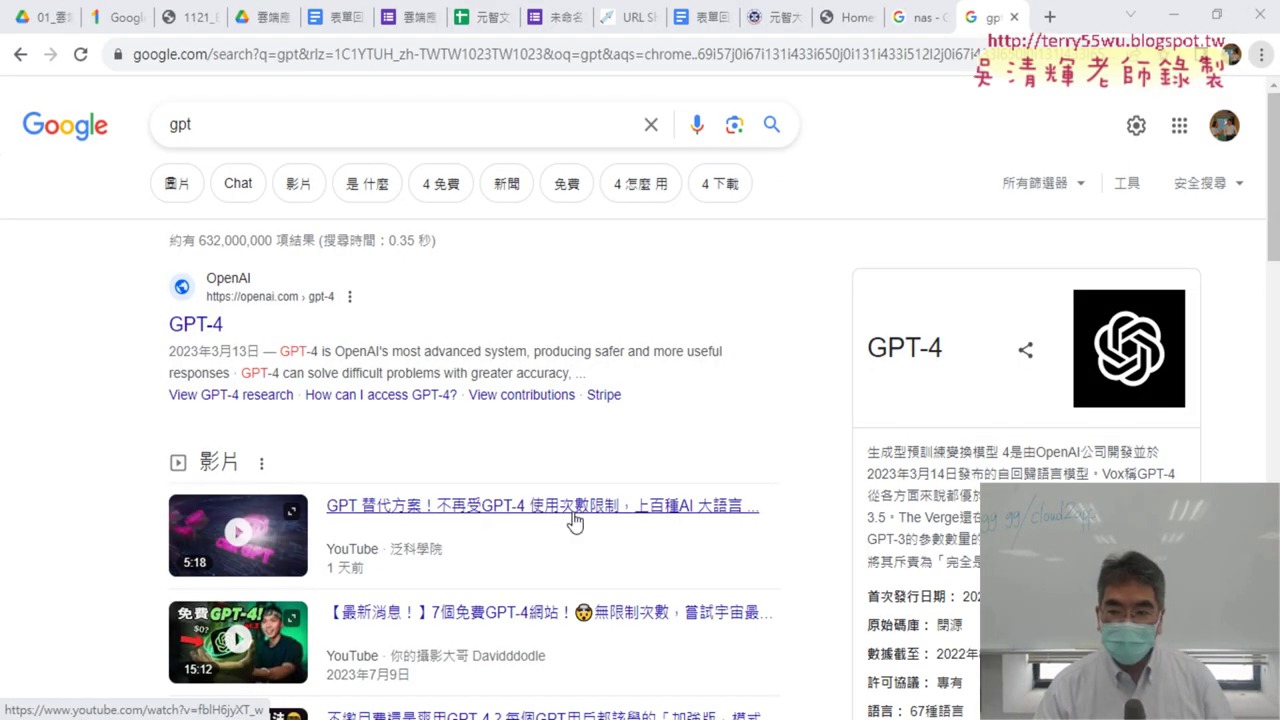
left_click(205, 324)
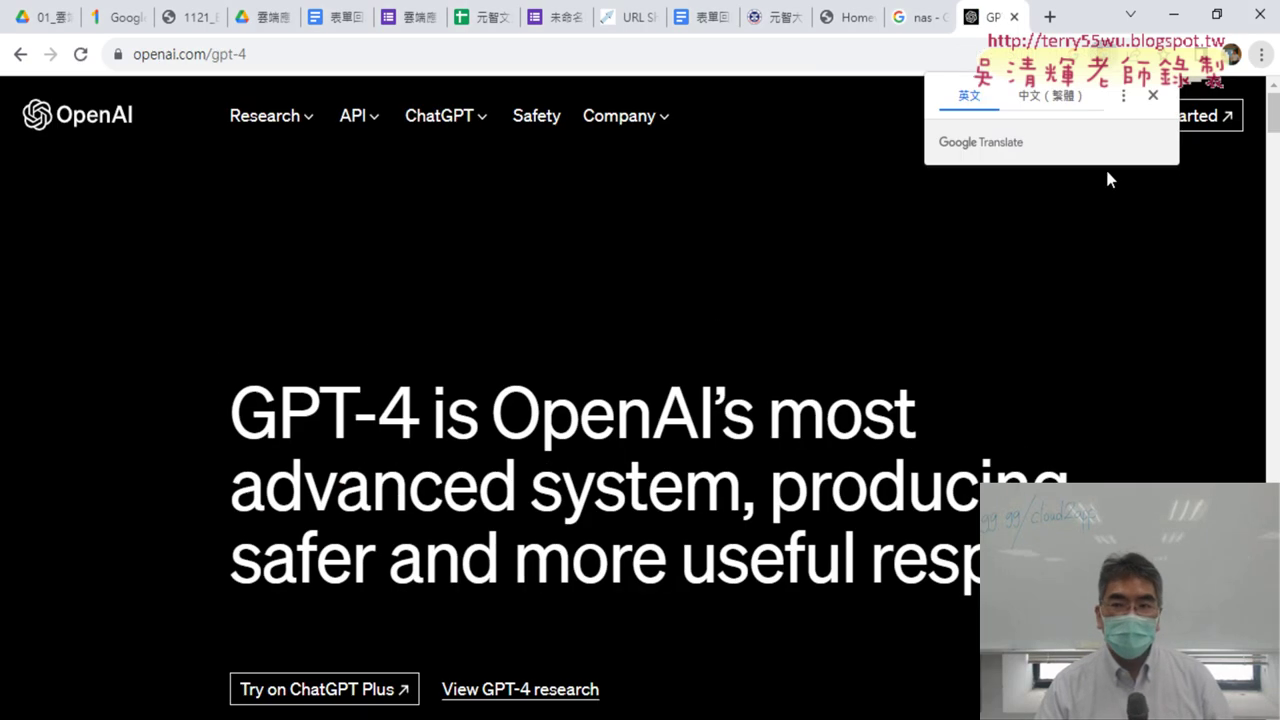
left_click(1155, 96)
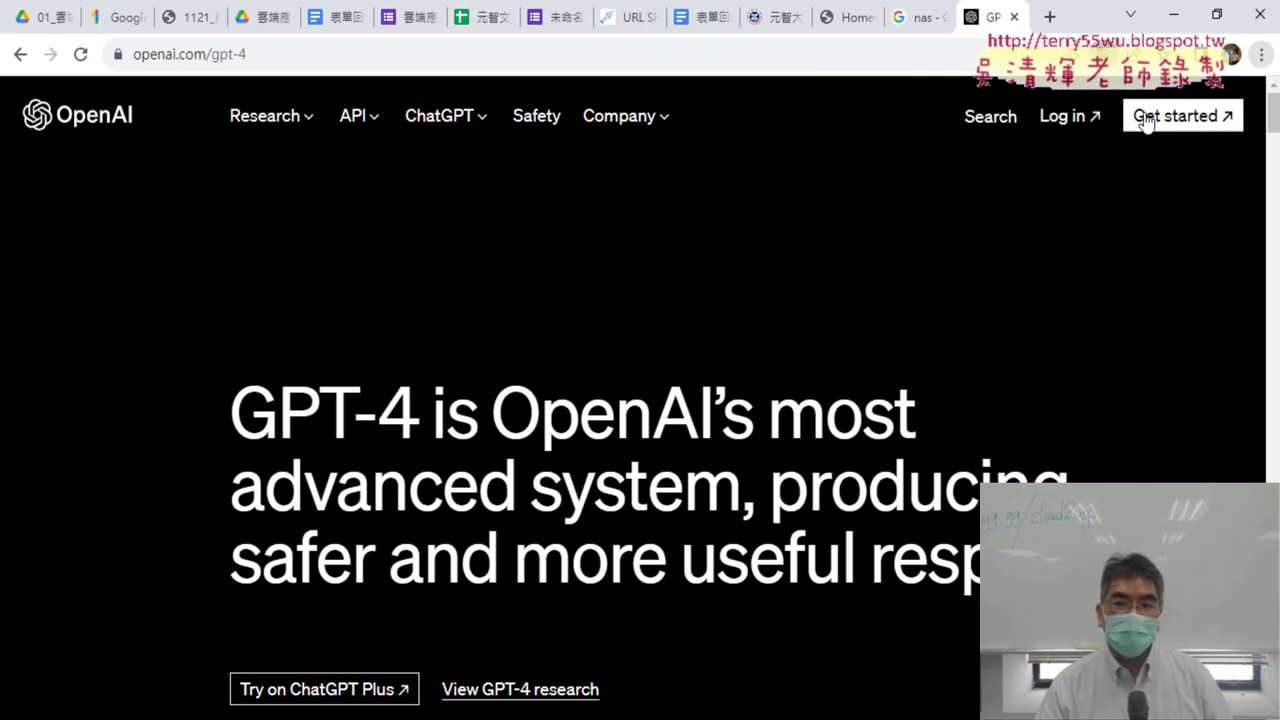
left_click(1064, 121)
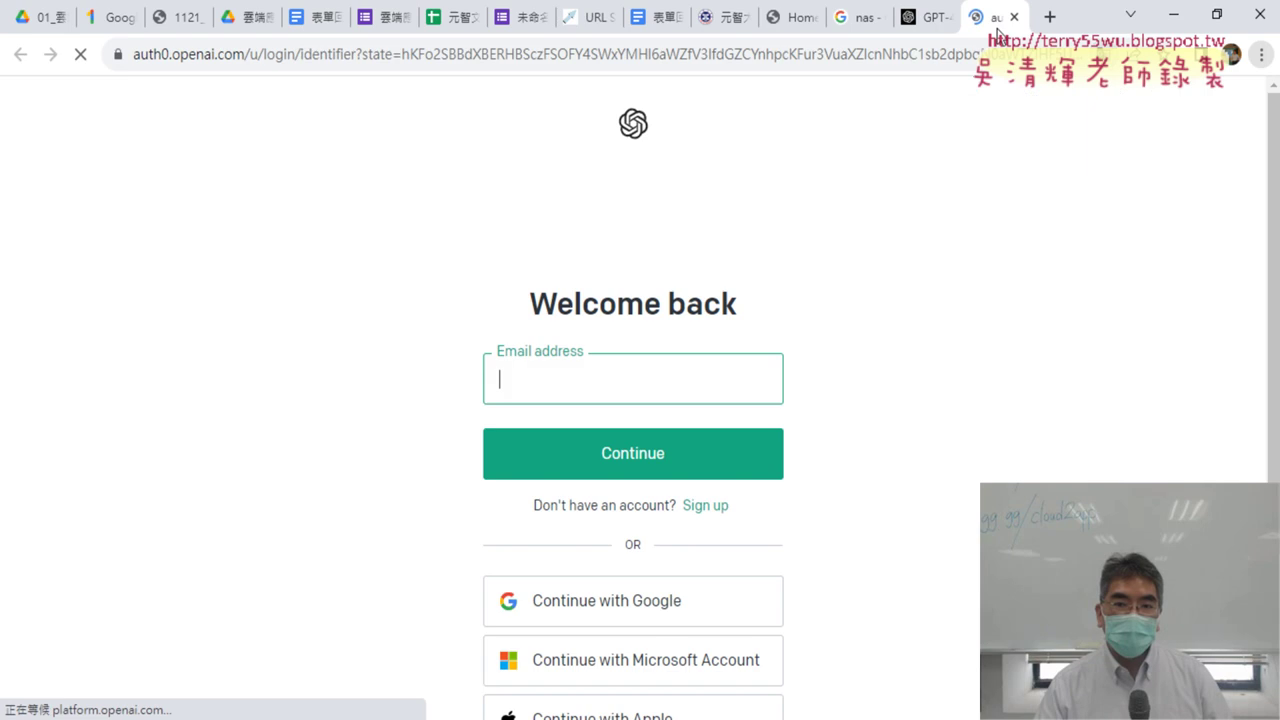
left_click(617, 612)
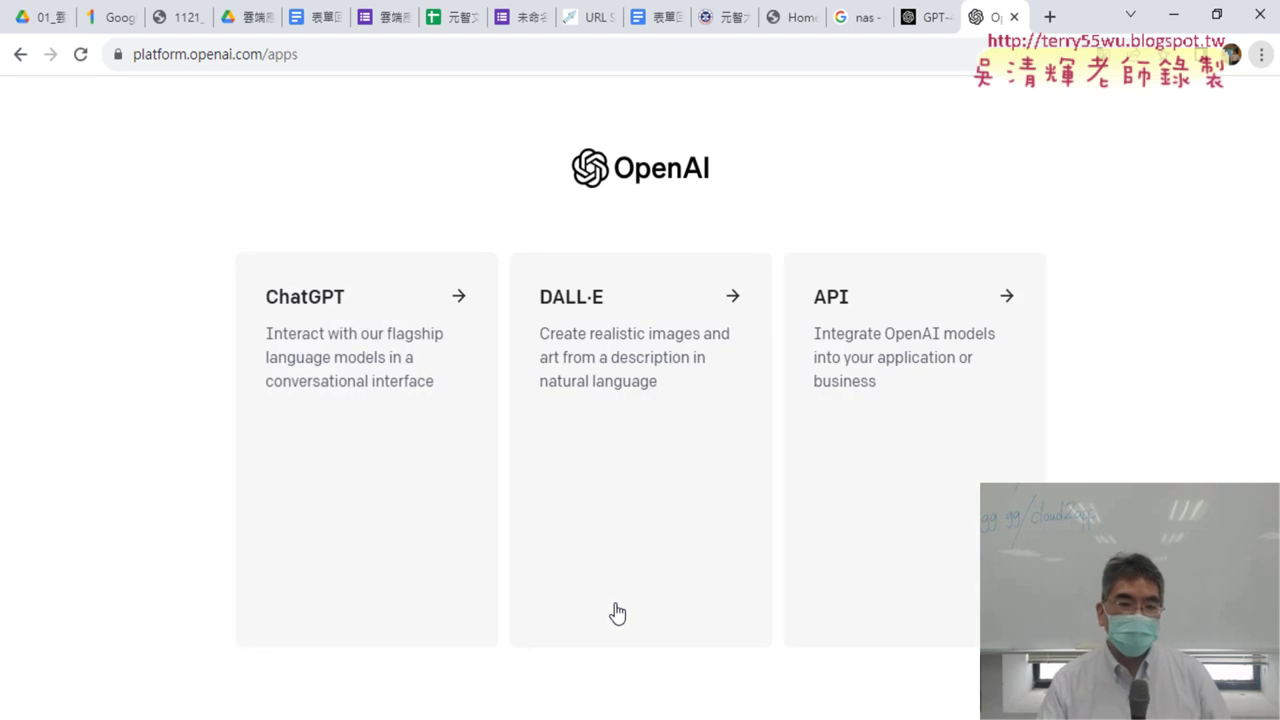
left_click(318, 320)
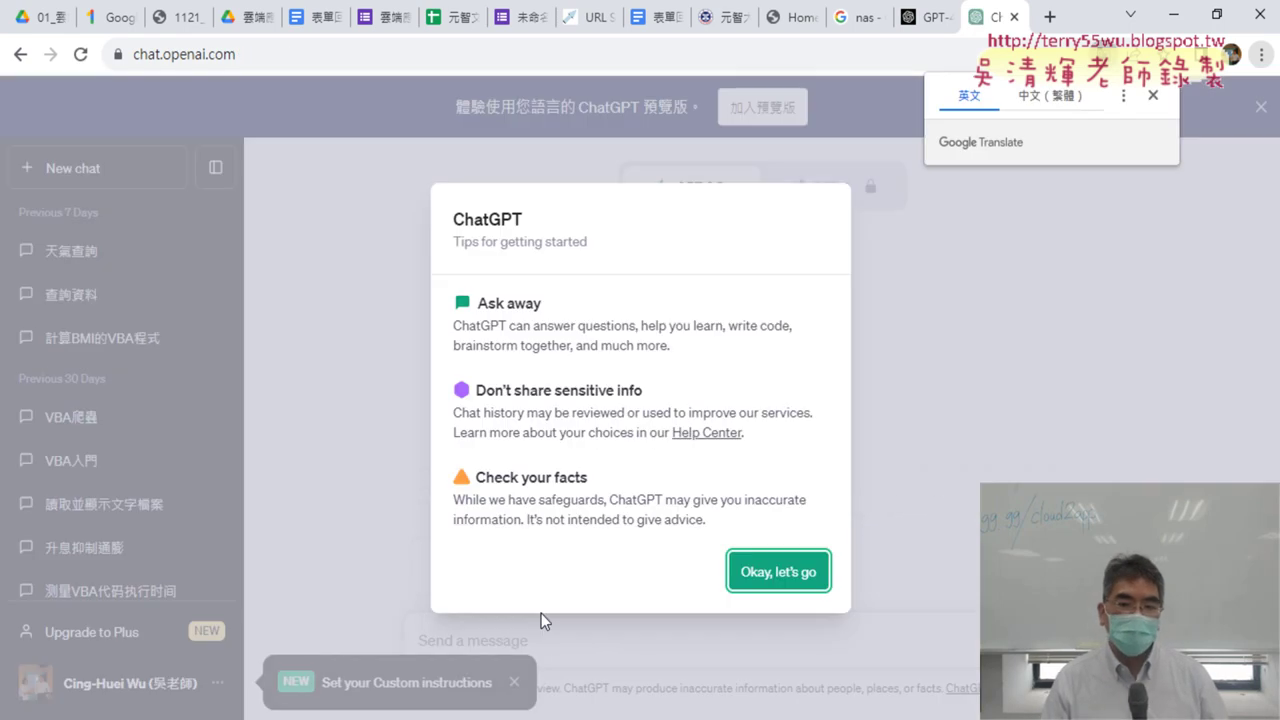
Dismiss the tips and language banner, then open the GPT-4 'Your plan' Free vs Plus comparison.
left_click(790, 578)
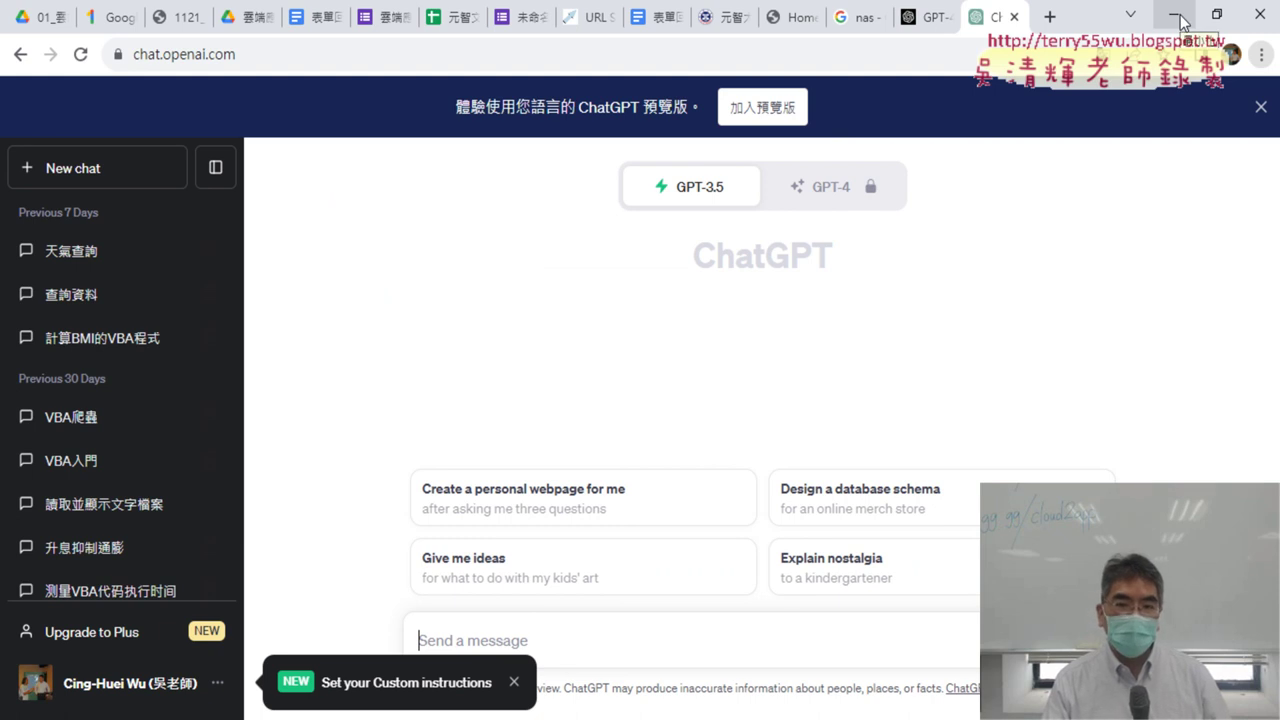
left_click(1259, 107)
mouse_move(700, 130)
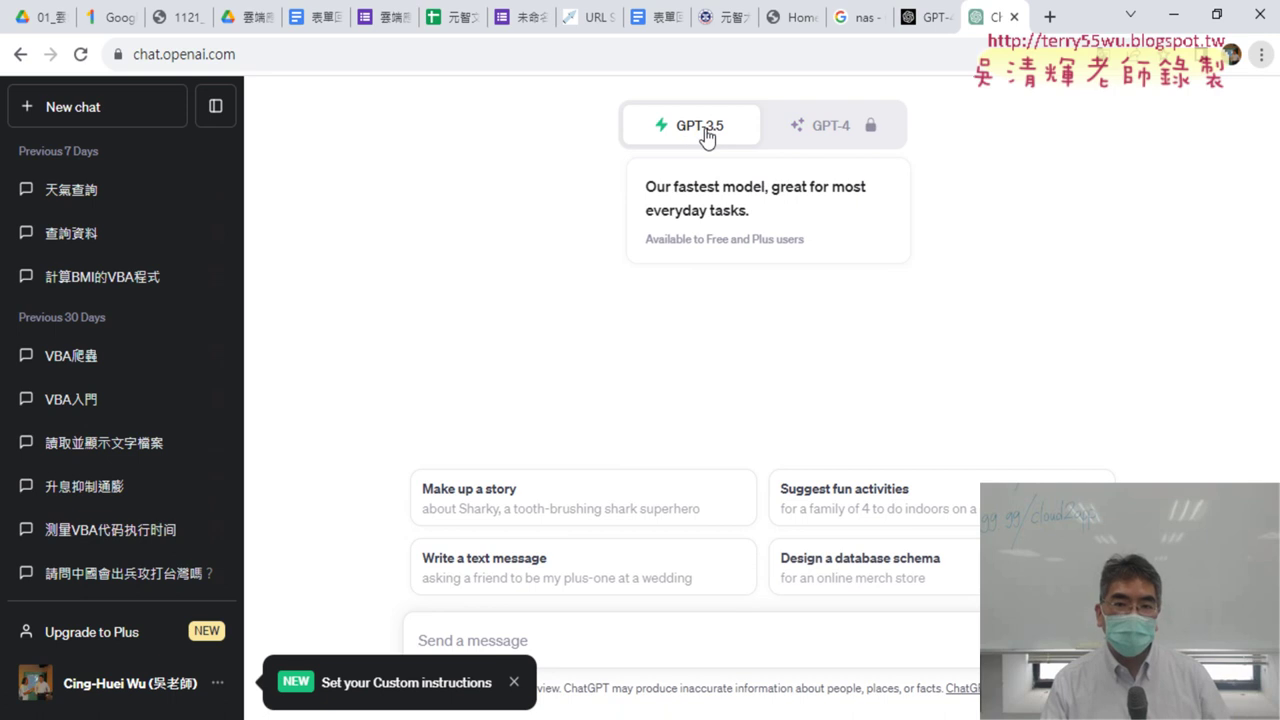
mouse_move(808, 134)
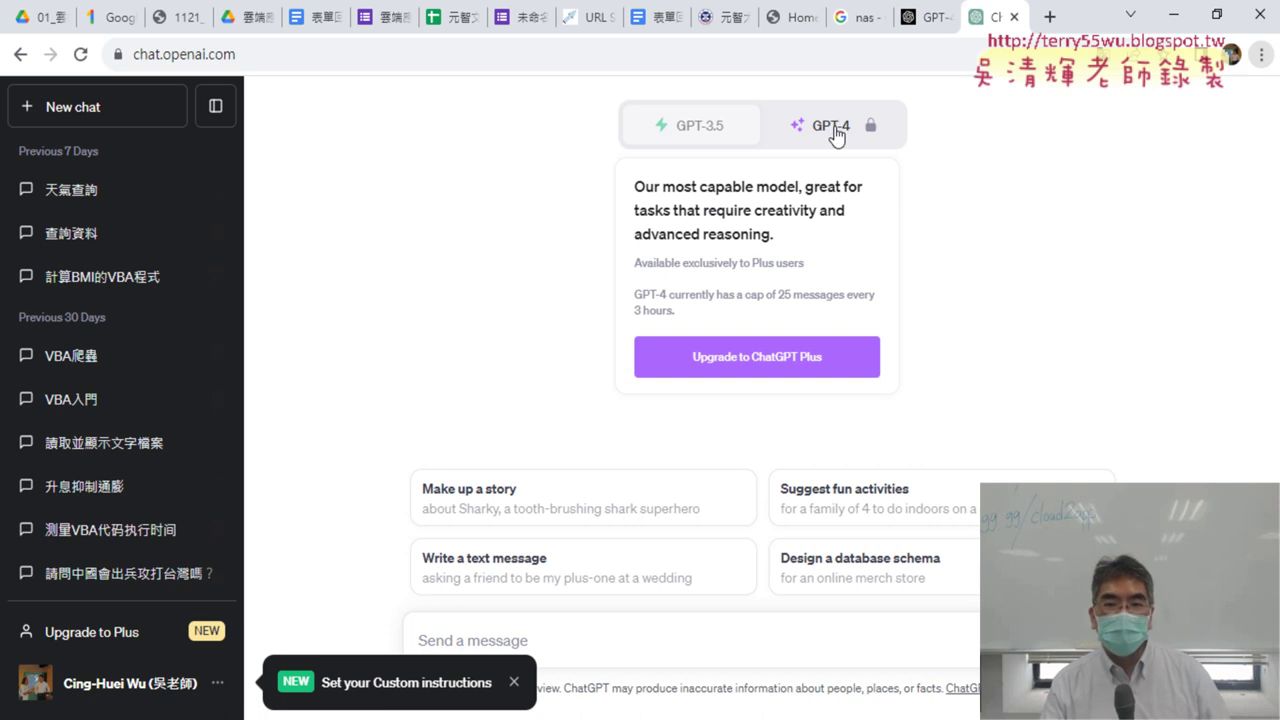
left_click(836, 134)
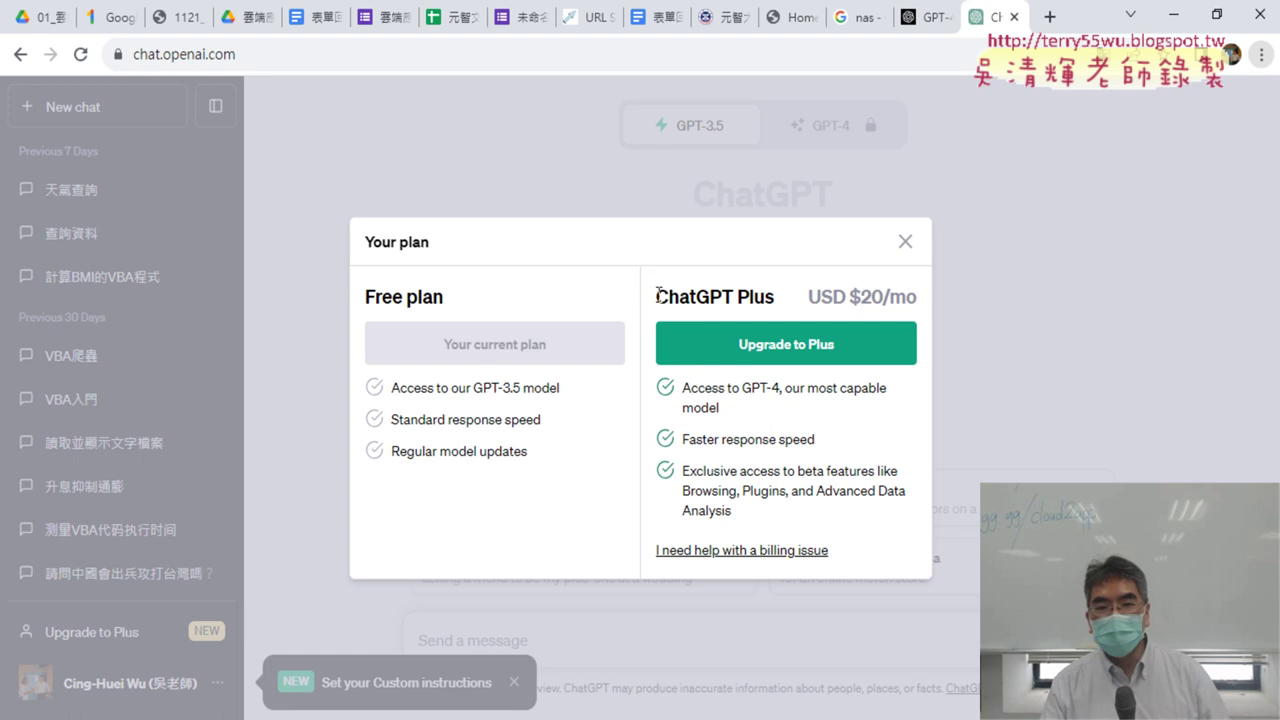
Highlight 'ChatGPT Plus USD $20/mo', then 'USD $20' and 'GPT-4' in the plan dialog.
left_click_drag(657, 296, 926, 302)
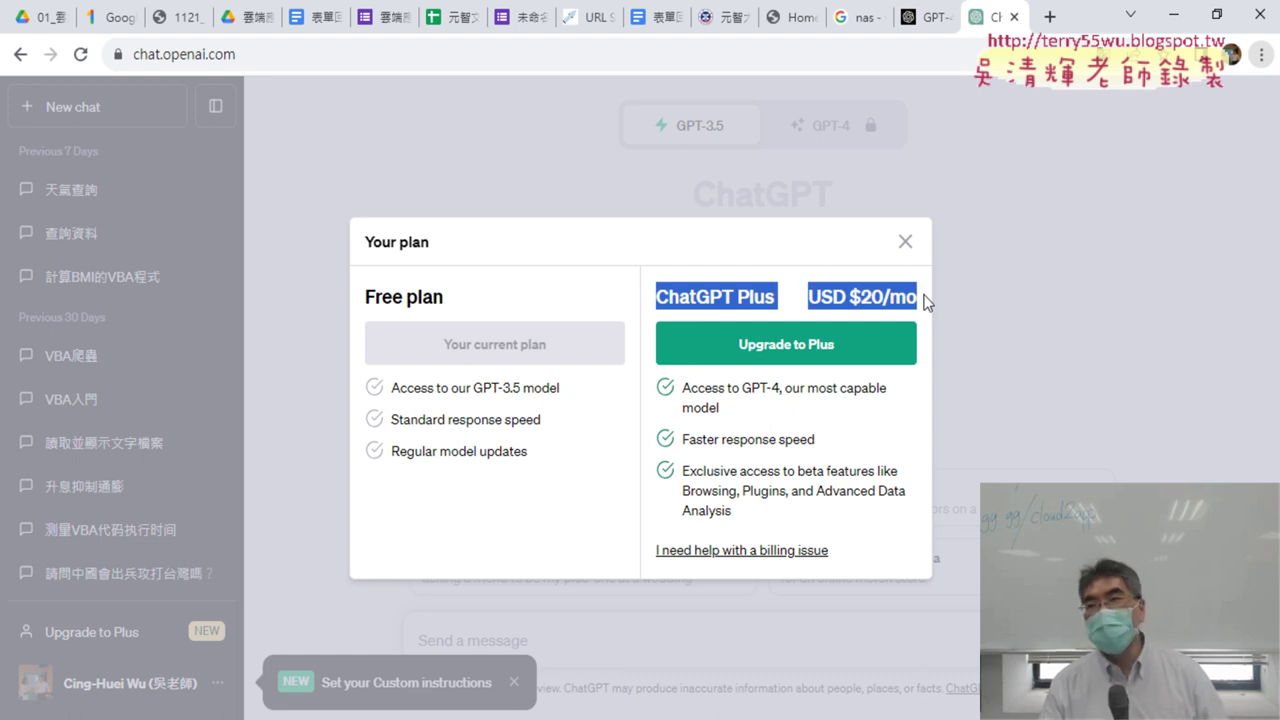
left_click(832, 300)
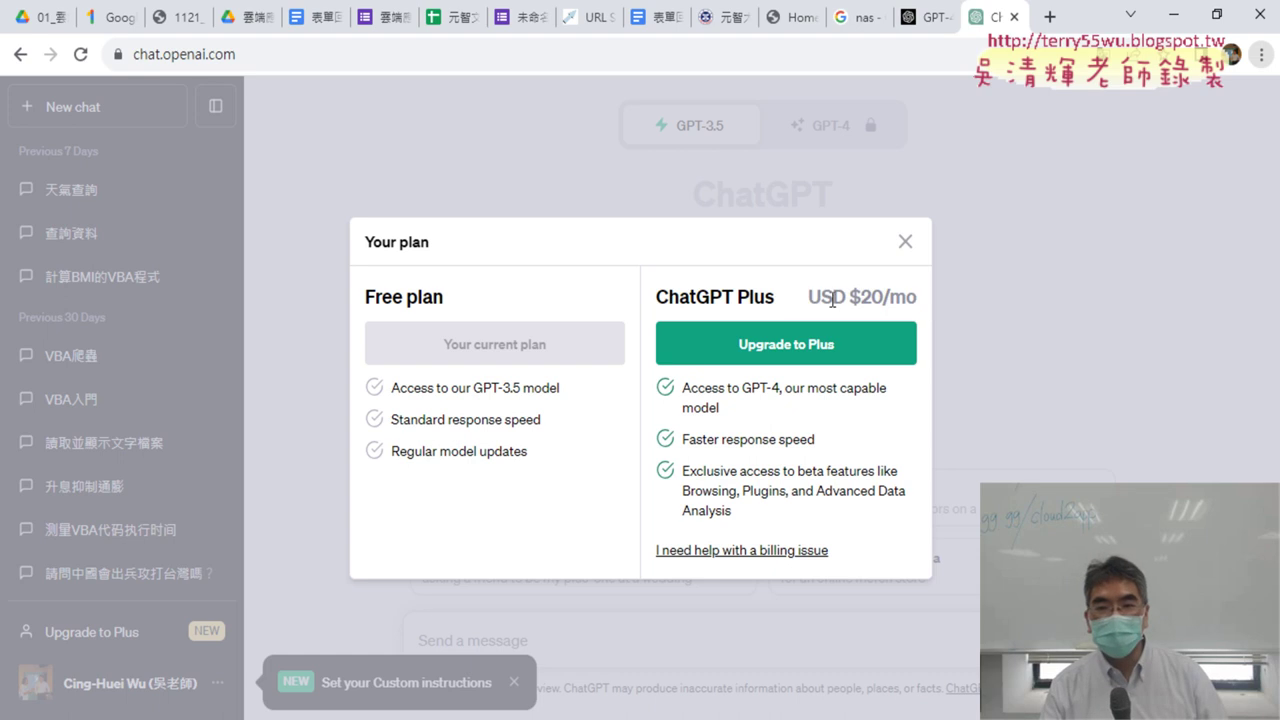
left_click_drag(810, 298, 882, 300)
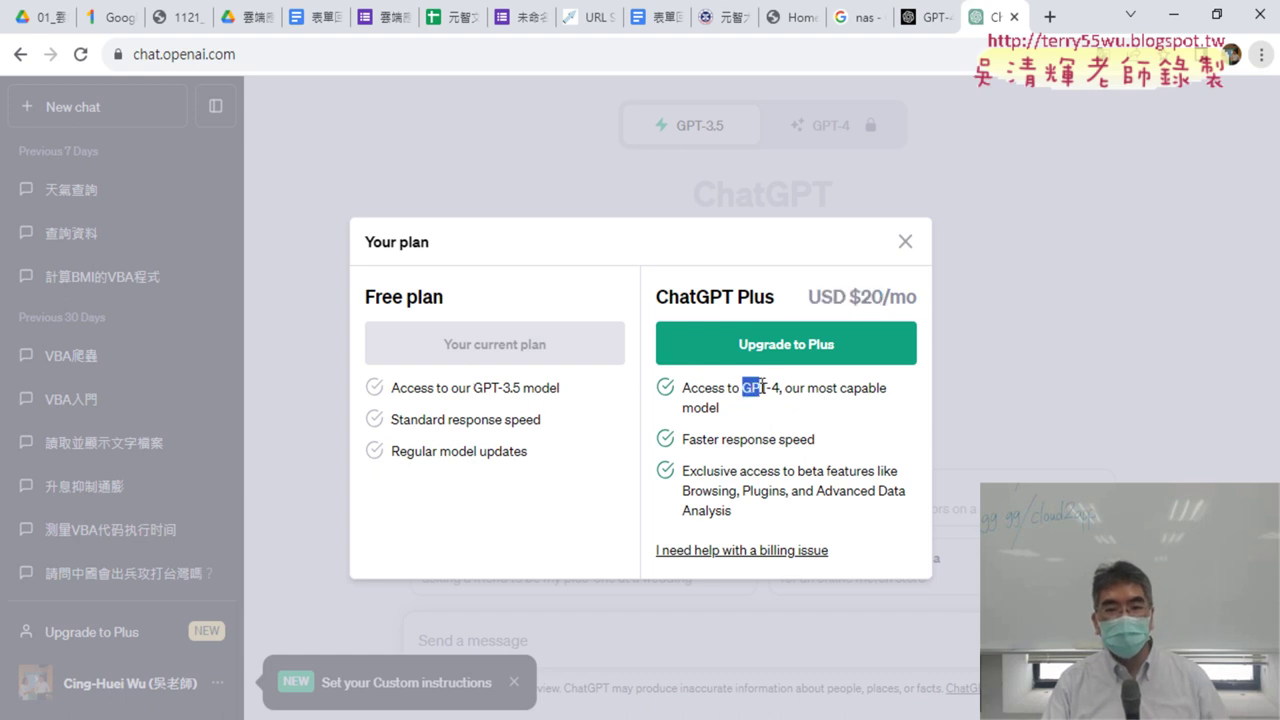
left_click_drag(743, 390, 779, 390)
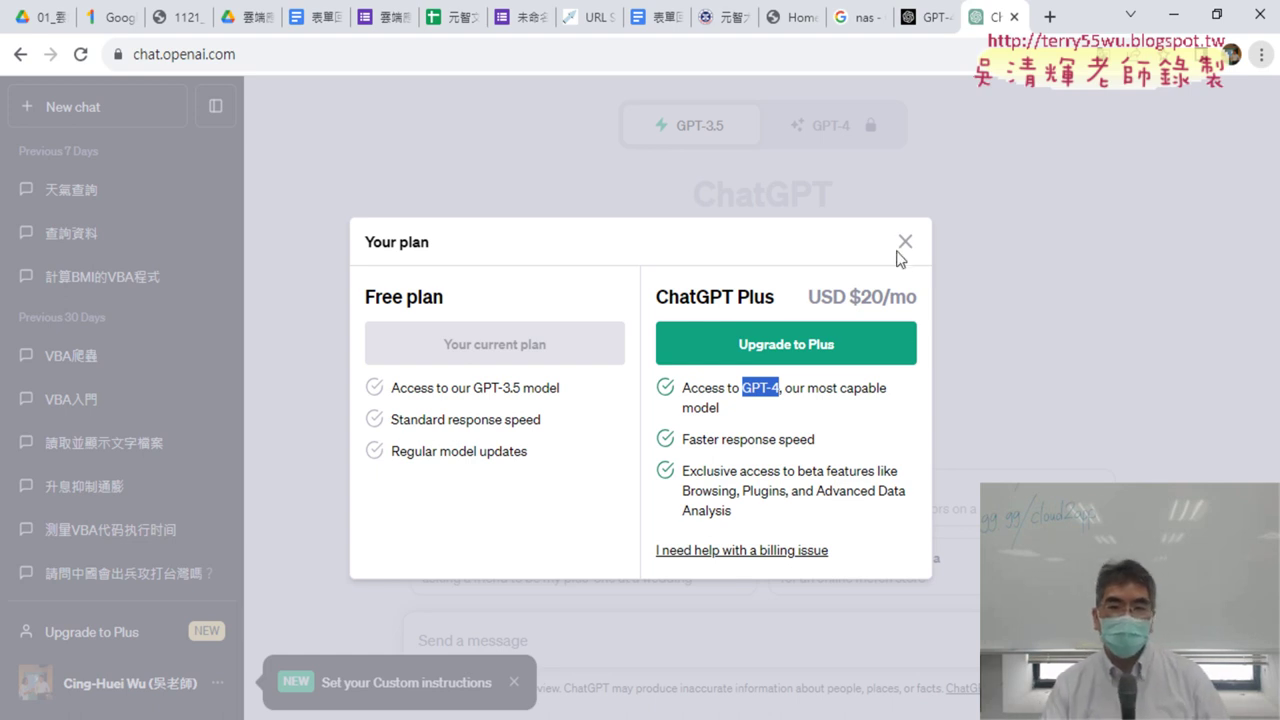
Minimize the browser, scroll past slides 8–11, and open slide 14 課程綱要.
left_click(1175, 17)
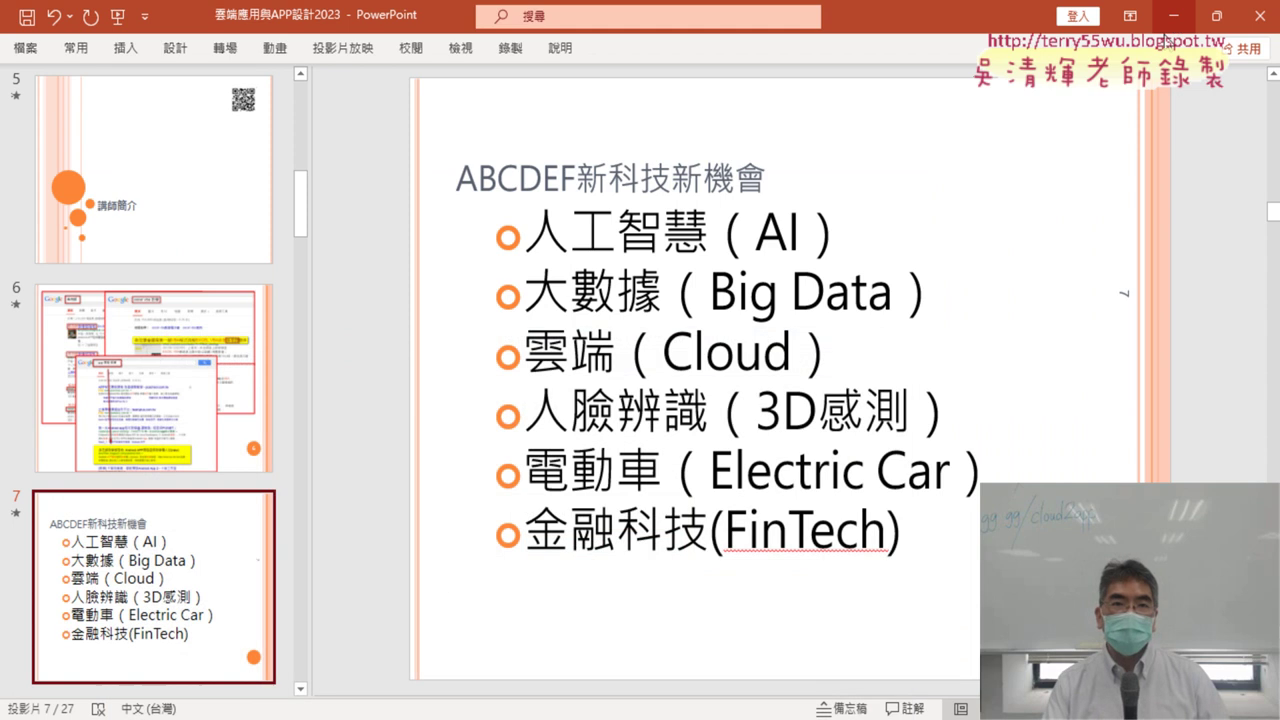
scroll(677, 401, "down", 1)
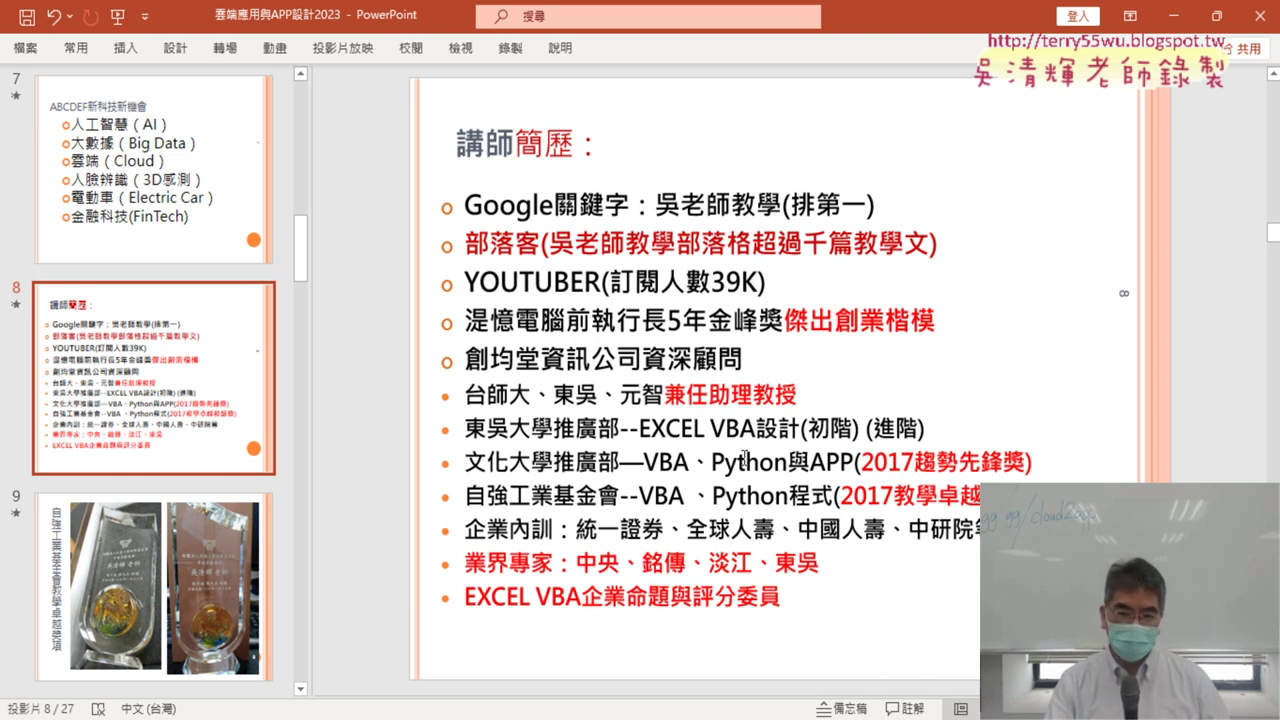
scroll(829, 476, "down", 3)
scroll(828, 476, "down", 4)
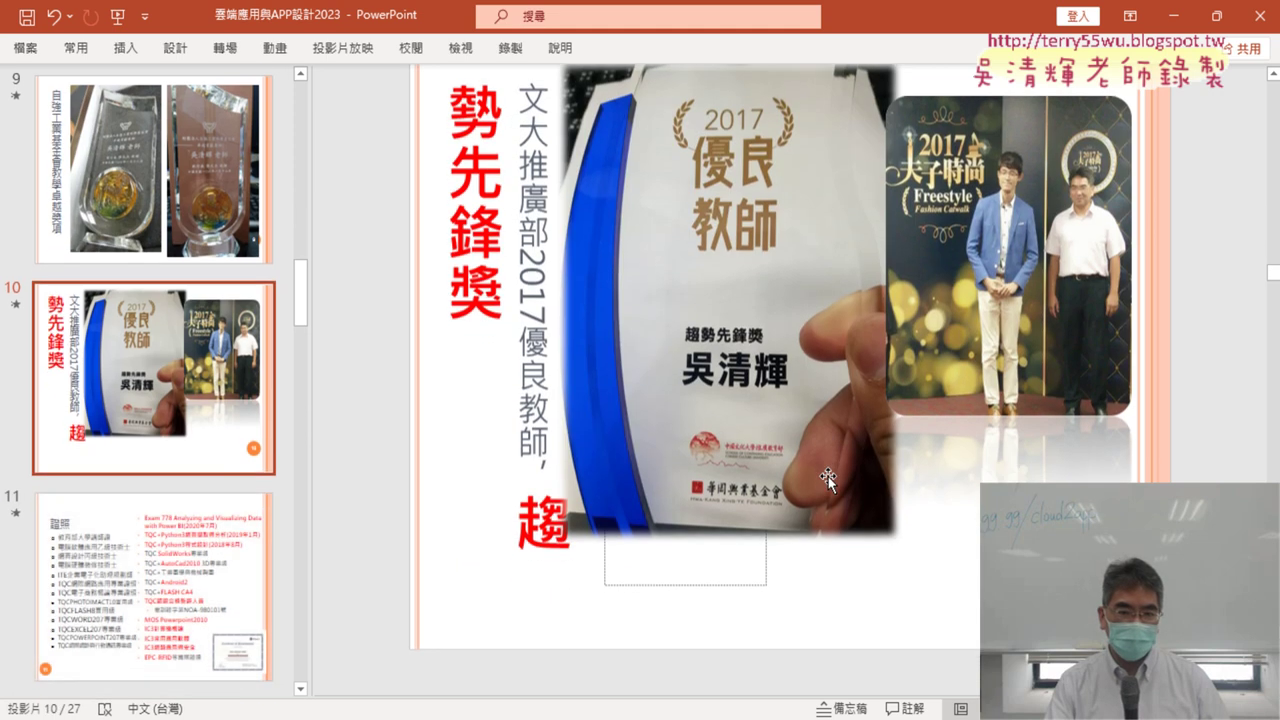
scroll(828, 476, "down", 3)
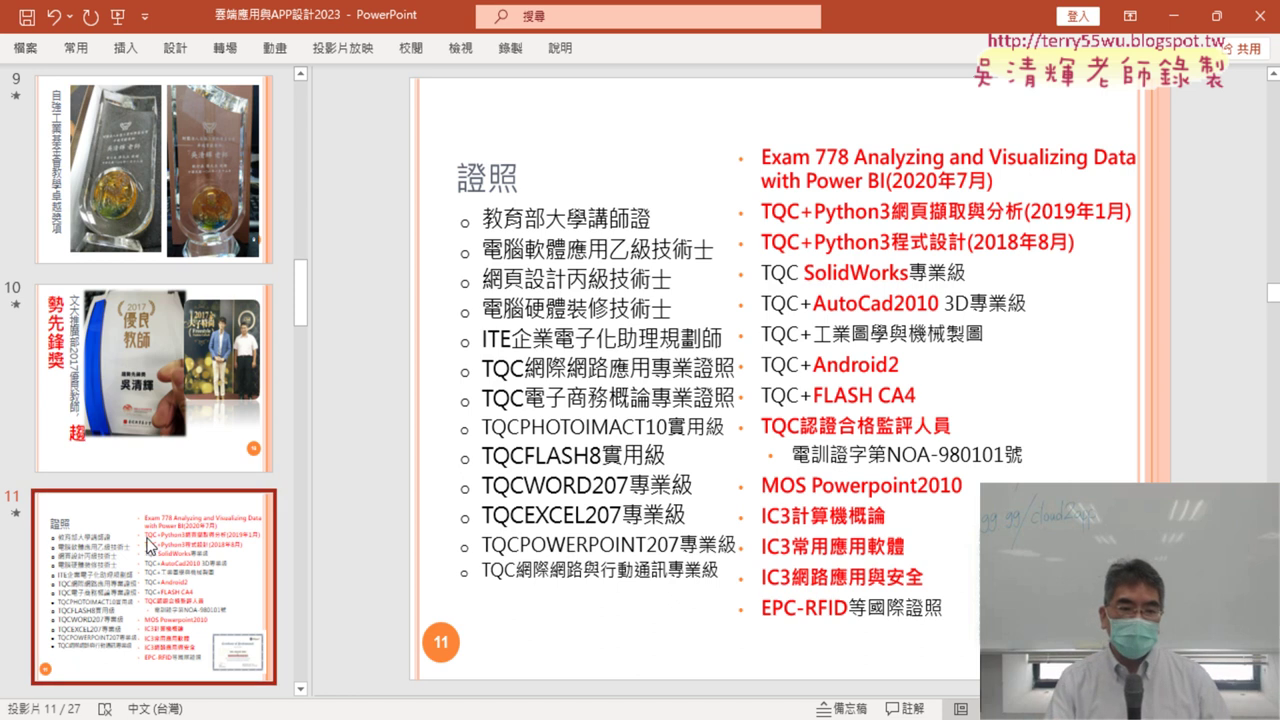
scroll(150, 546, "down", 3)
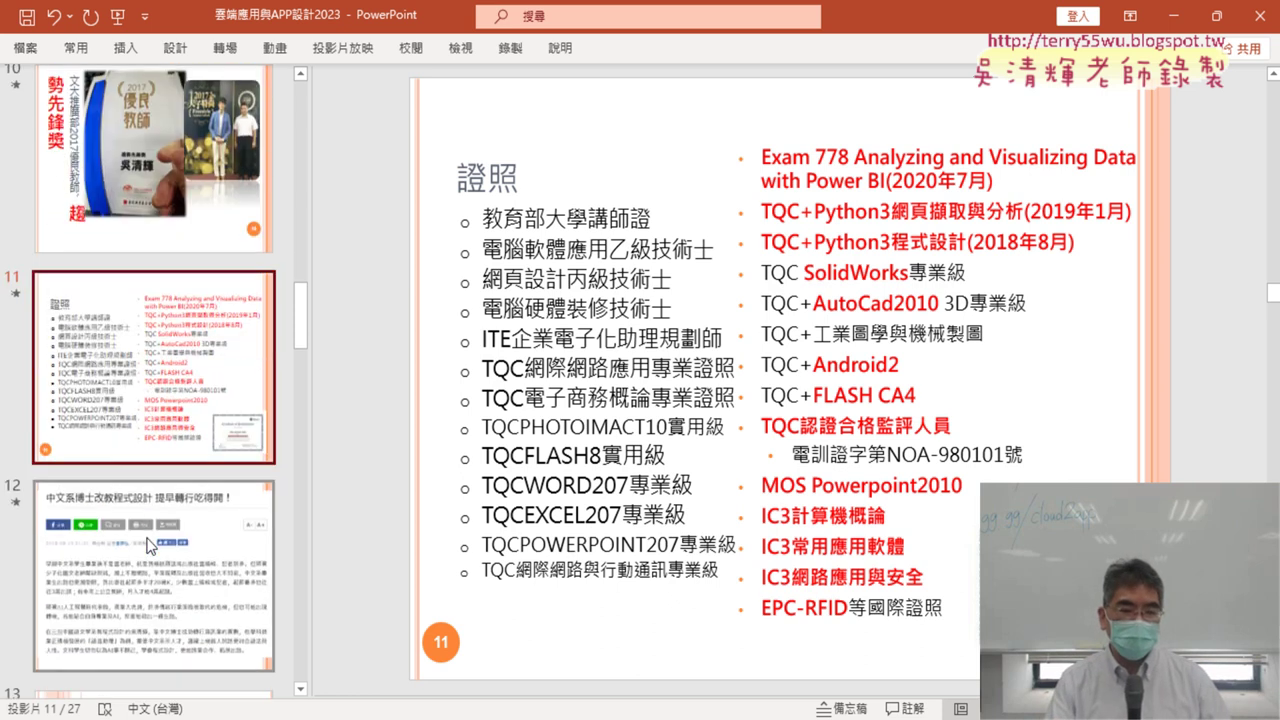
scroll(158, 459, "down", 5)
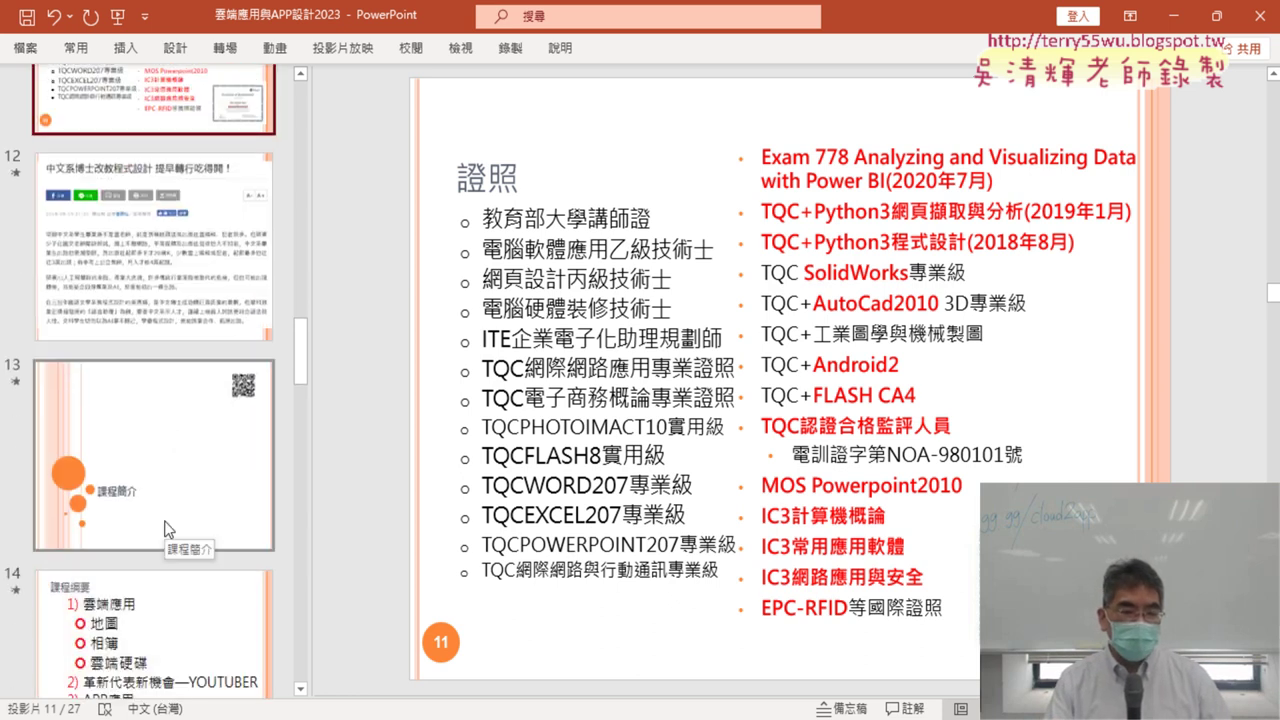
scroll(165, 521, "down", 3)
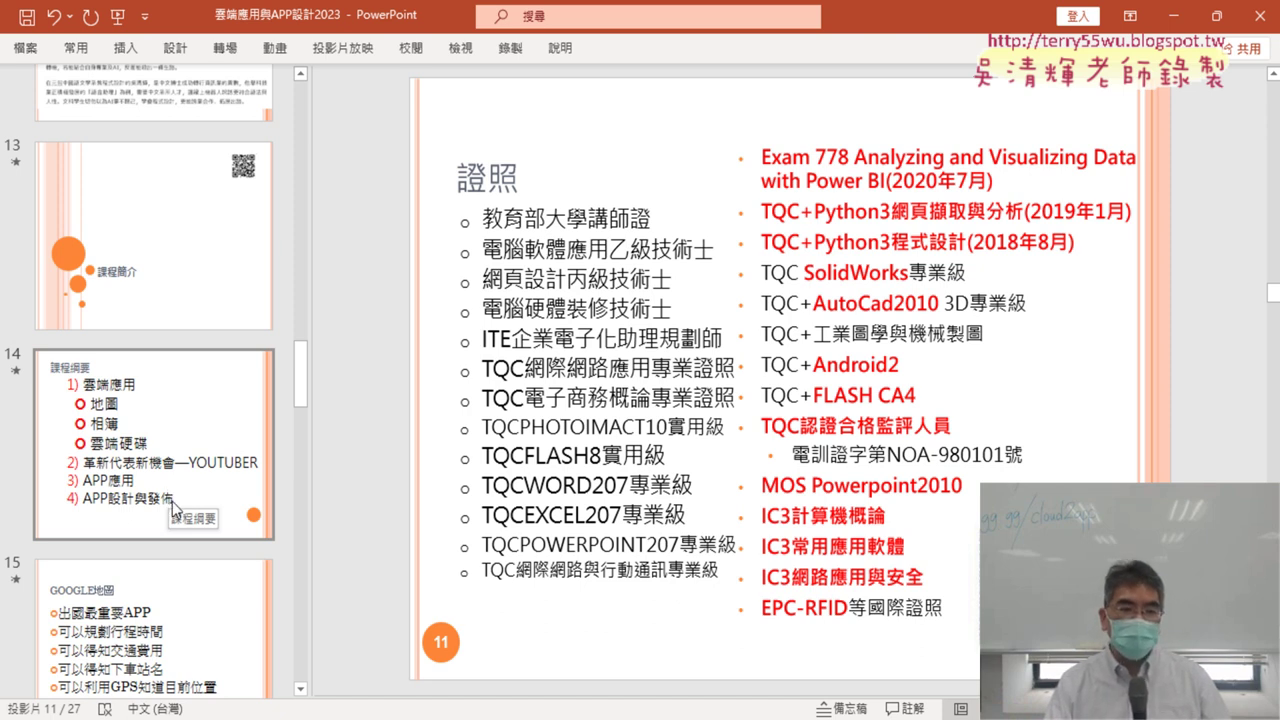
left_click(172, 501)
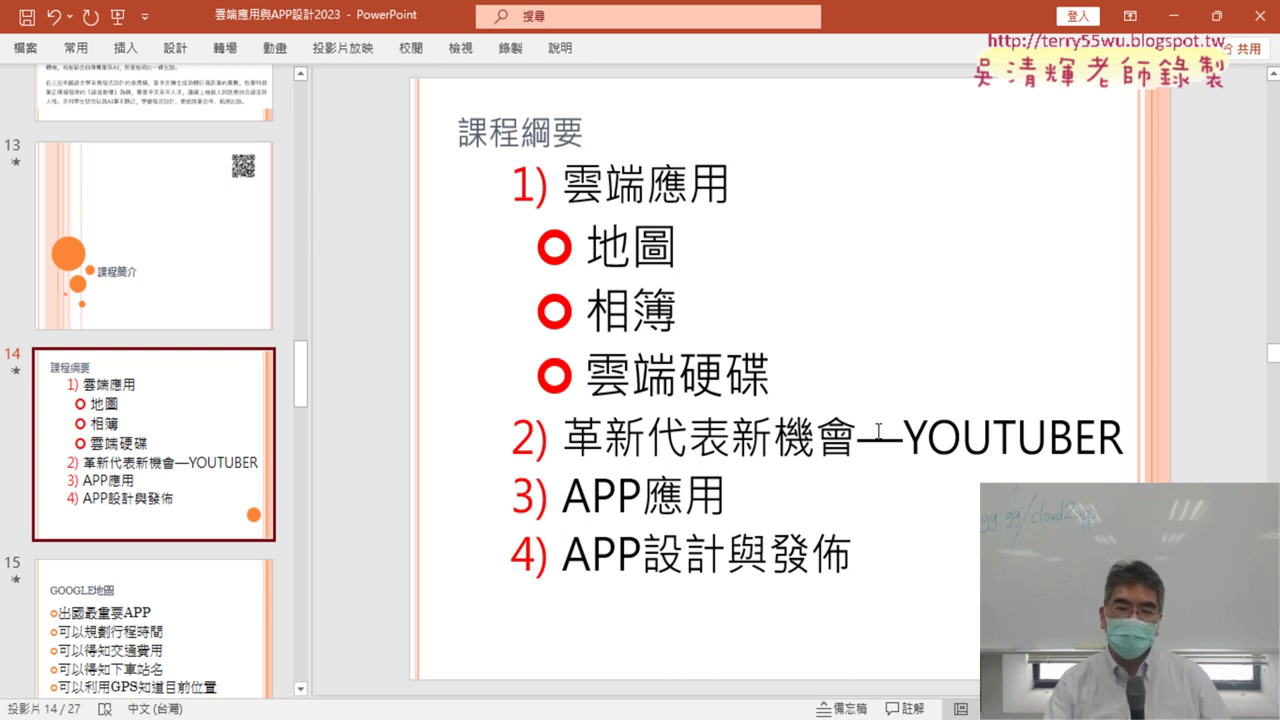
Highlight the 革新代表新機會—YOUTUBER line, then APP設計 and 發佈 in the fourth item.
left_click_drag(1119, 439, 596, 435)
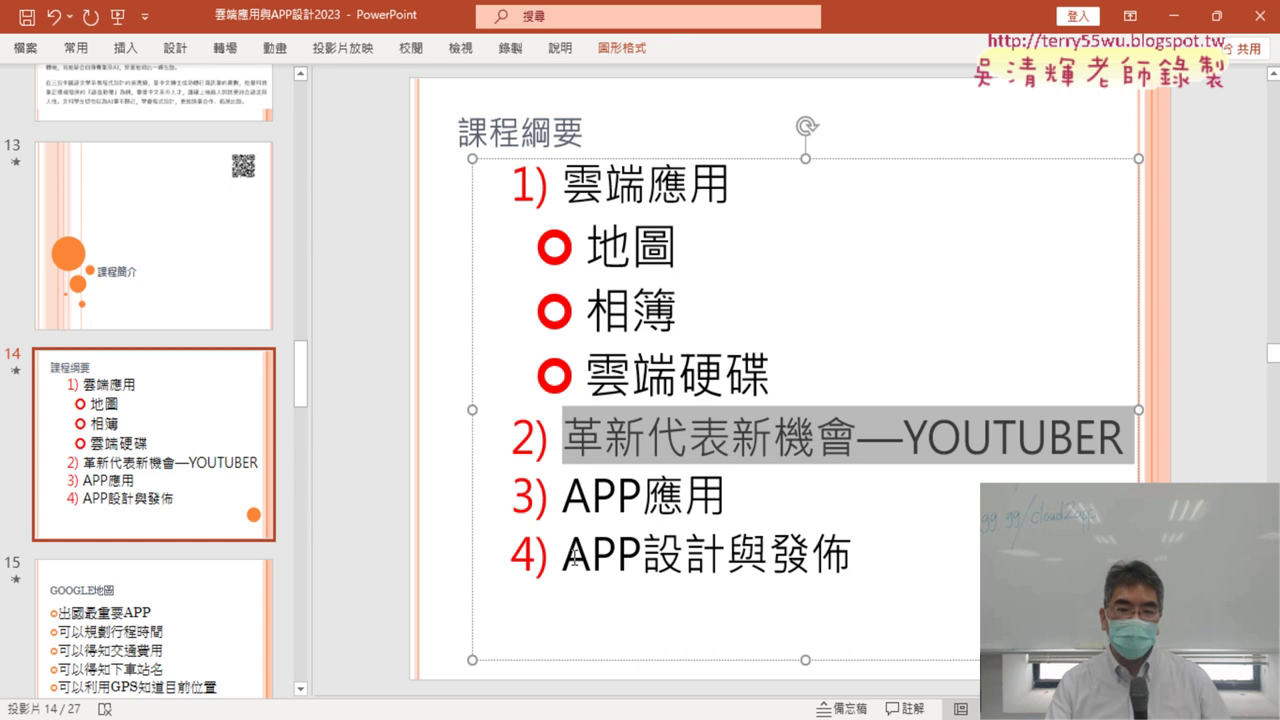
left_click_drag(570, 551, 718, 555)
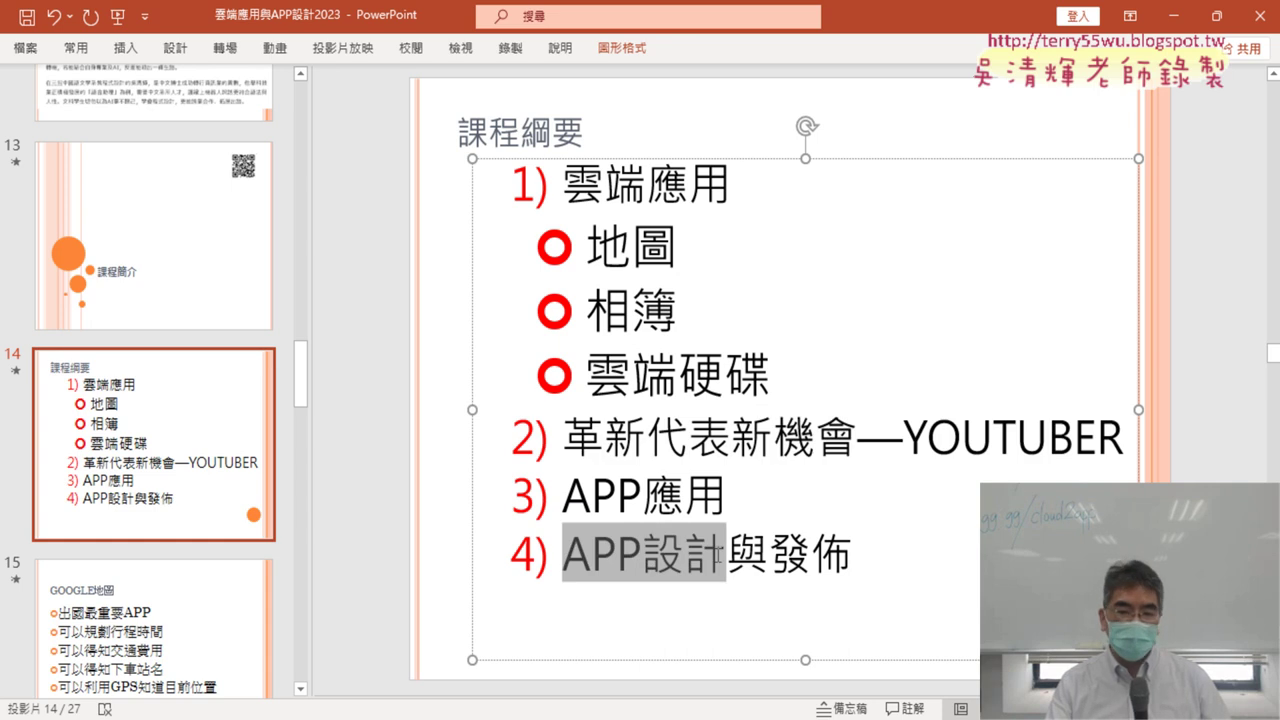
left_click_drag(884, 566, 770, 556)
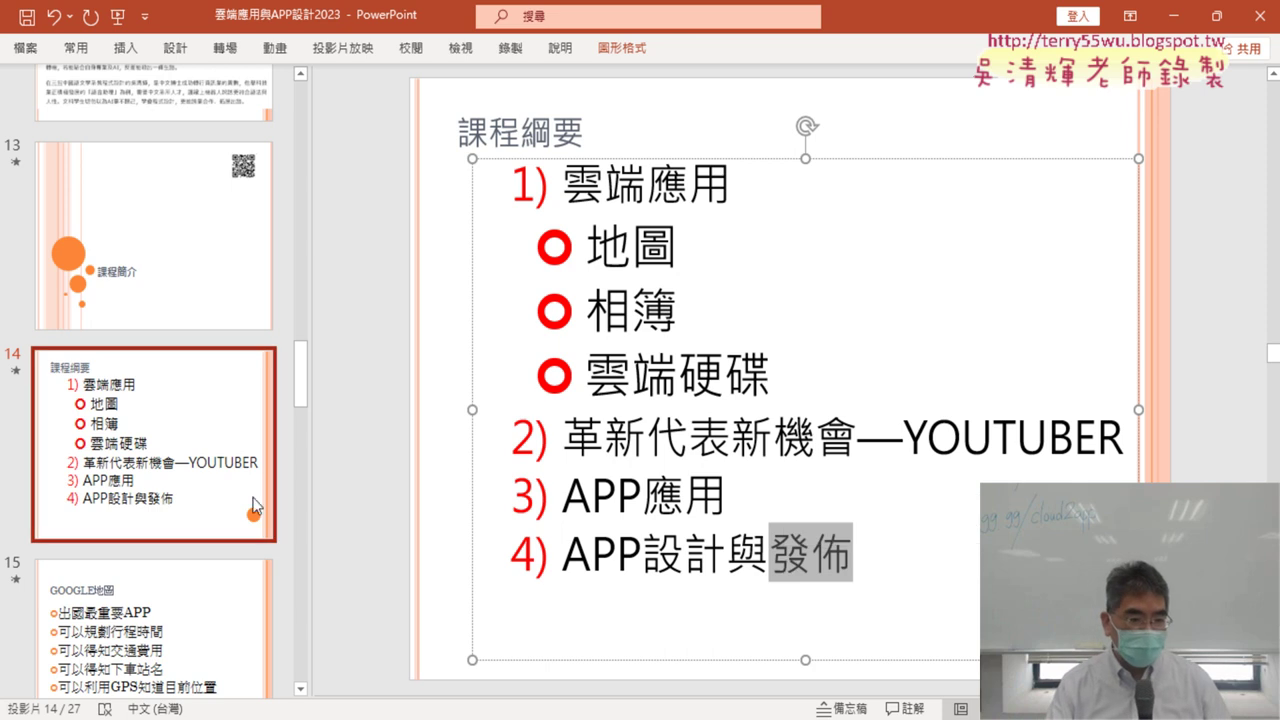
Deselect the outline text and scroll down through the slide thumbnail pane.
left_click(133, 484)
scroll(137, 497, "down", 3)
scroll(203, 492, "down", 3)
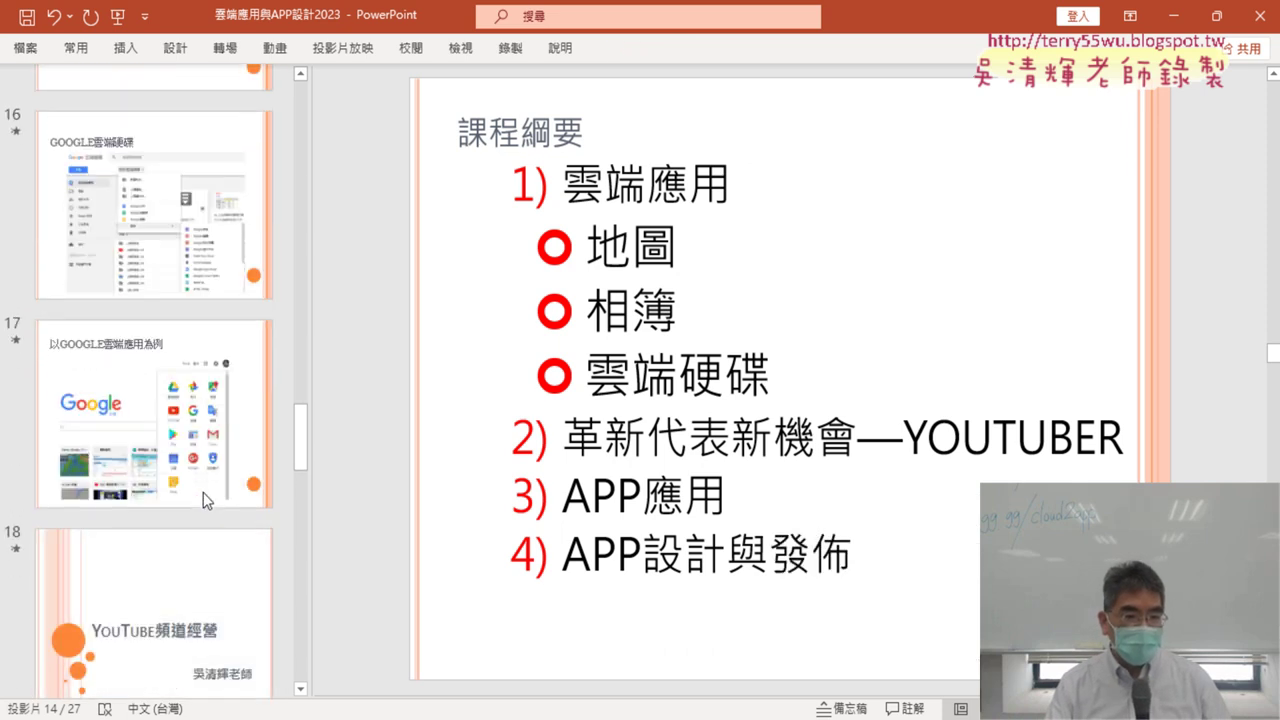
scroll(203, 492, "down", 2)
scroll(203, 492, "down", 2)
scroll(203, 492, "down", 3)
scroll(203, 492, "down", 2)
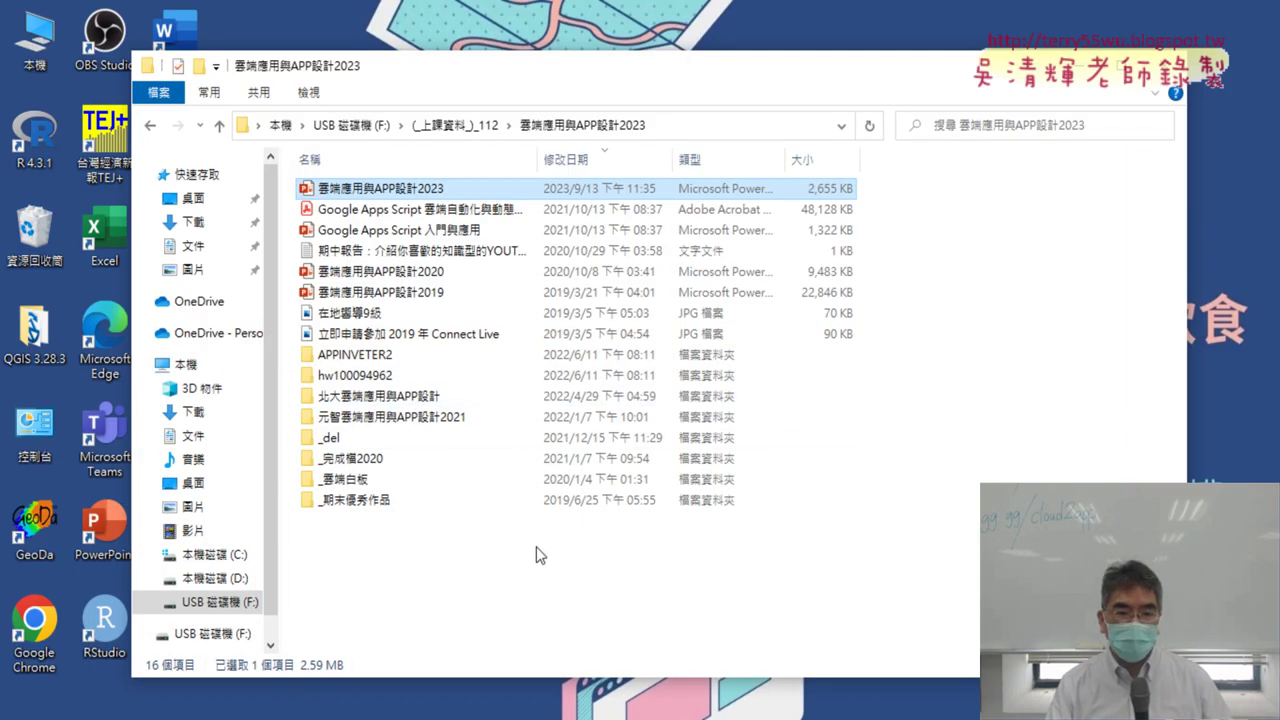
Minimize the course folder window and return to the YZU Portal CC391 homework list.
left_click(1092, 72)
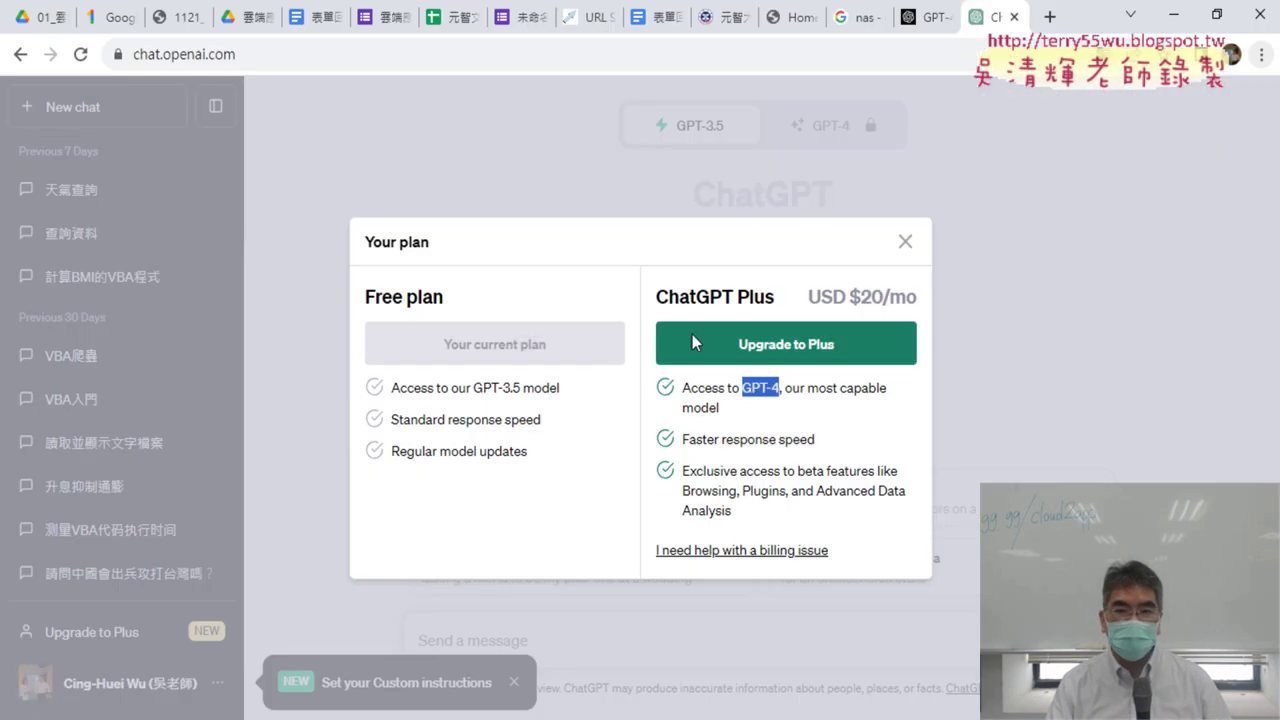
left_click(797, 20)
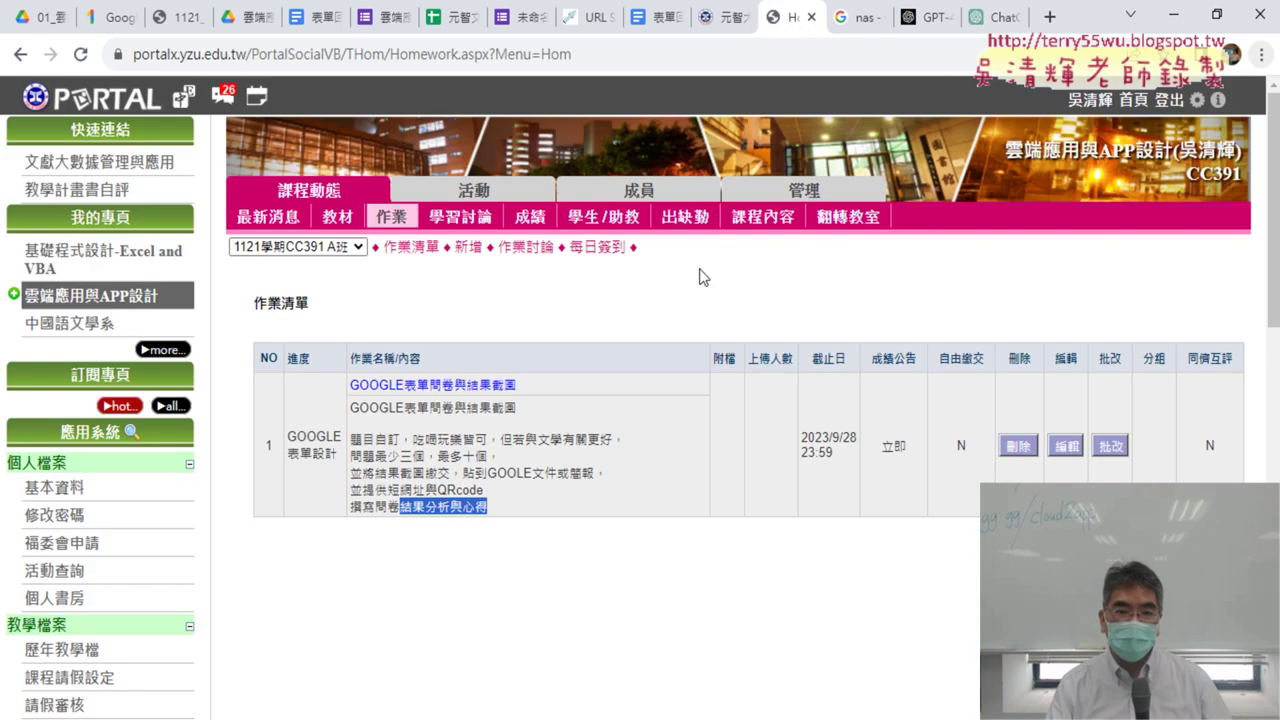